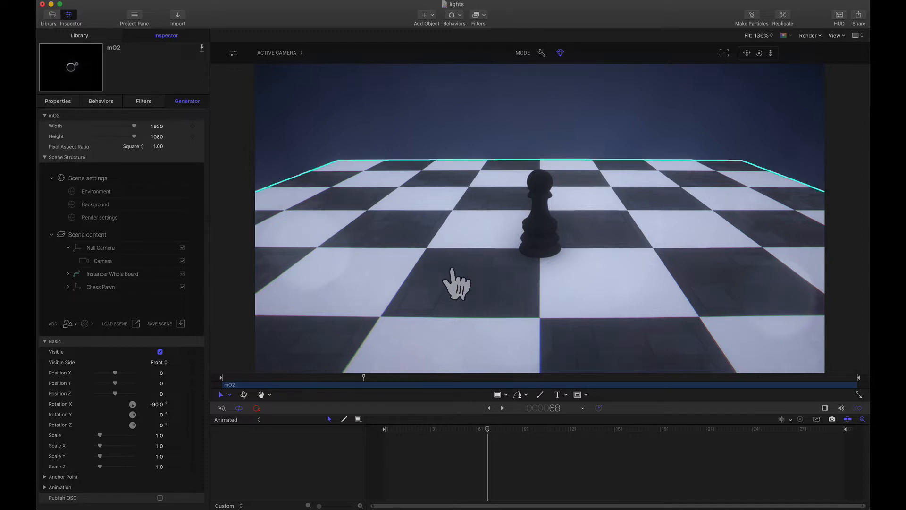
# Apply the partly cloudy Wooden Bridge environment and set its horizontal offset to 112°, checking the reflections in the Perspective and Active Camera views
pyautogui.click(94, 195)
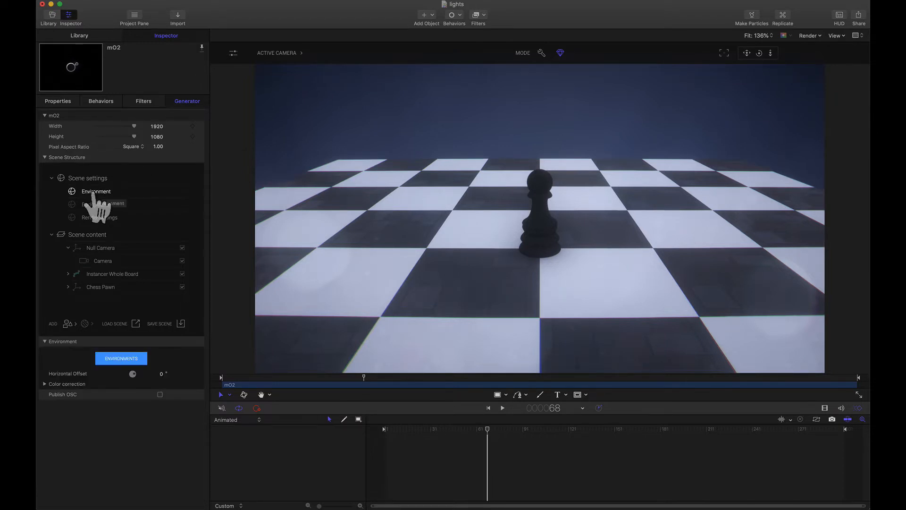
pyautogui.click(123, 359)
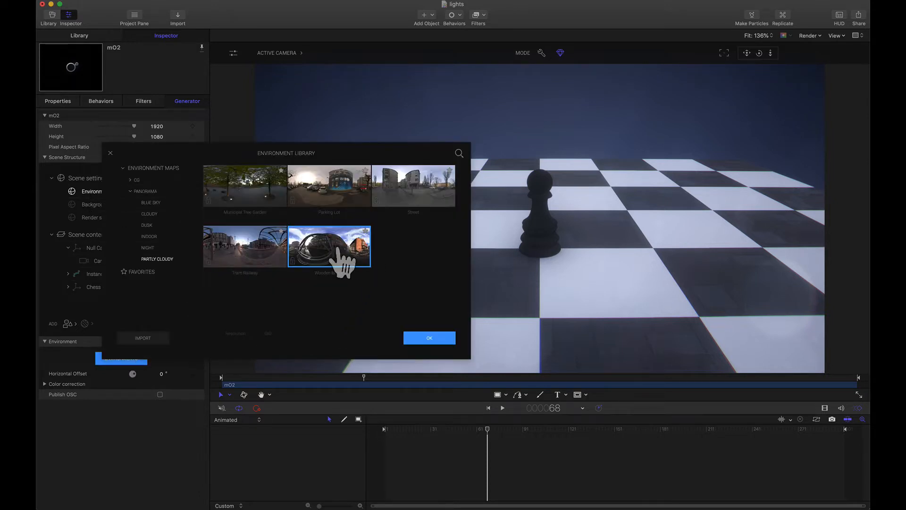
pyautogui.click(429, 338)
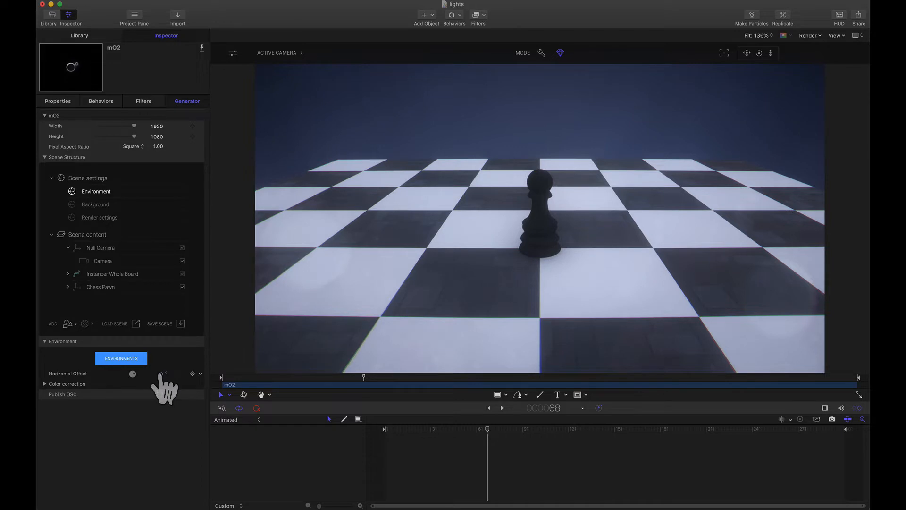
pyautogui.moveTo(161, 374)
pyautogui.mouseDown()
pyautogui.moveTo(180, 374)
pyautogui.moveTo(144, 374)
pyautogui.mouseUp()
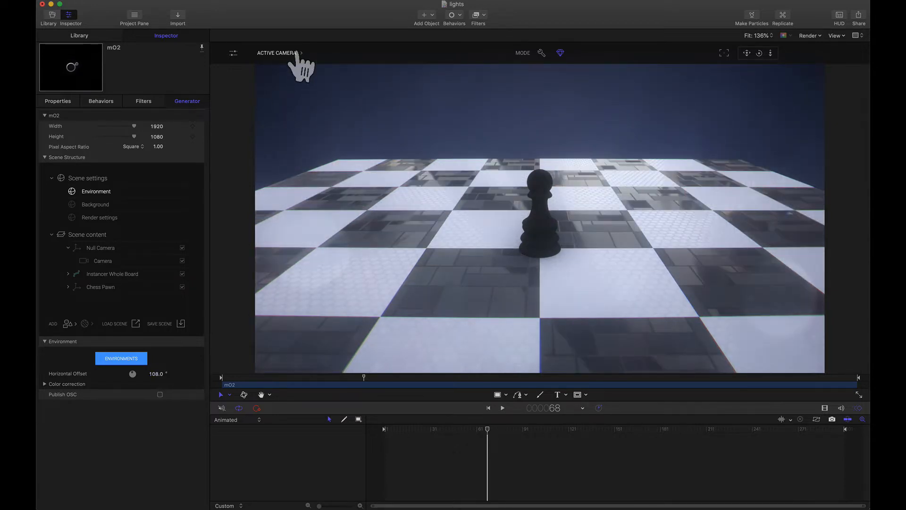
pyautogui.click(291, 53)
pyautogui.click(286, 82)
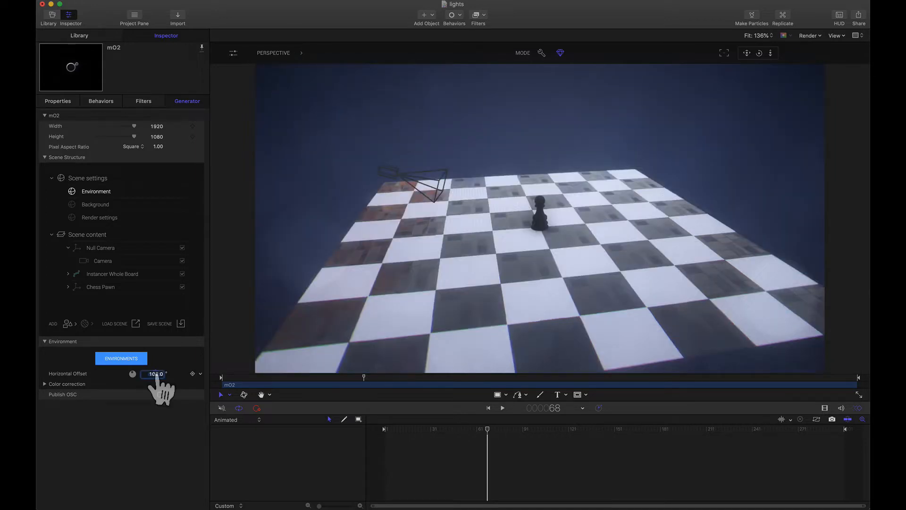
pyautogui.moveTo(155, 373)
pyautogui.mouseDown()
pyautogui.moveTo(166, 374)
pyautogui.moveTo(147, 374)
pyautogui.moveTo(158, 373)
pyautogui.mouseUp()
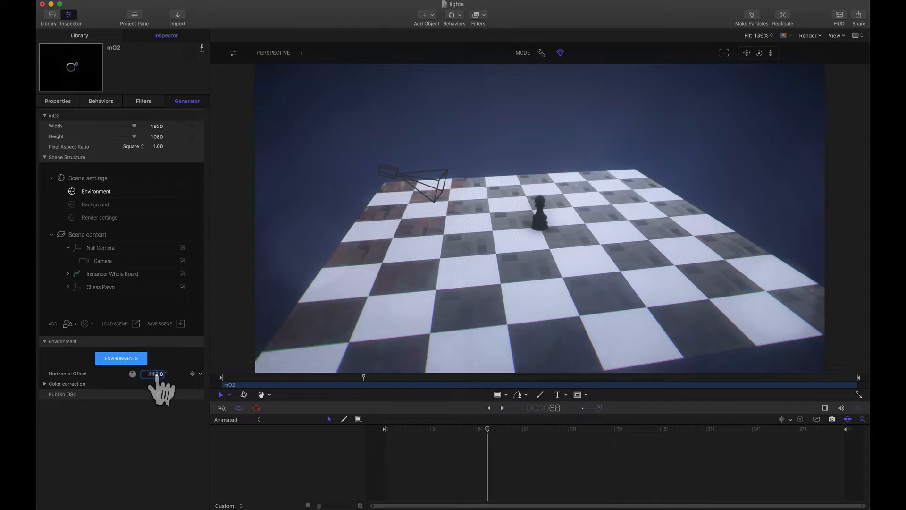
pyautogui.click(288, 52)
pyautogui.click(288, 74)
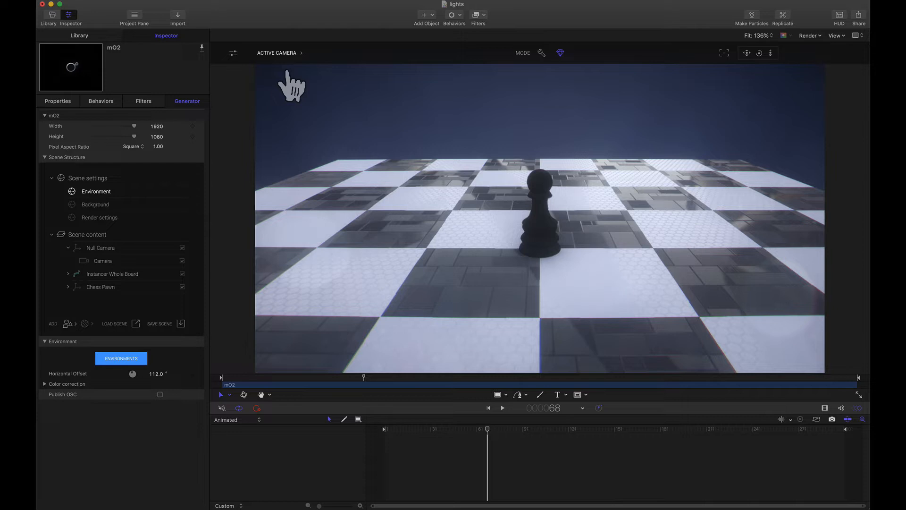
# Add a spot light to the scene and set its Position Z to -7.5
pyautogui.click(80, 318)
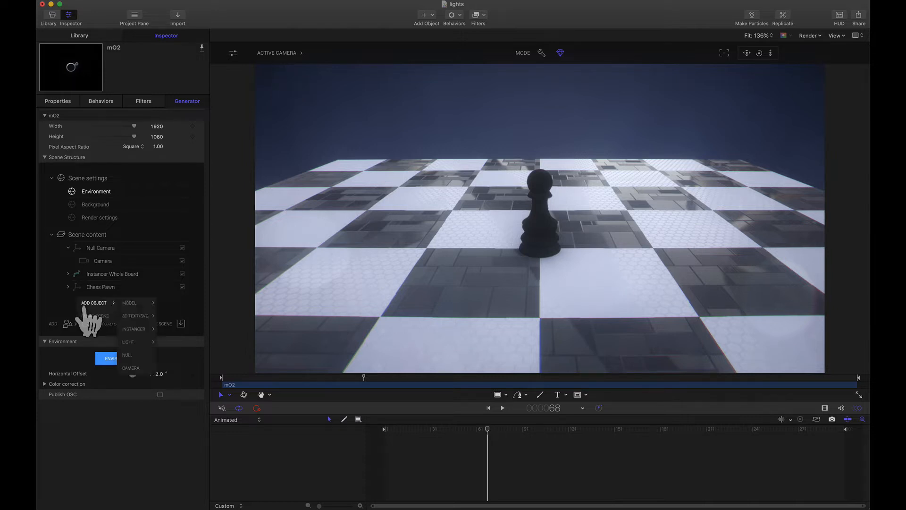
pyautogui.moveTo(155, 344)
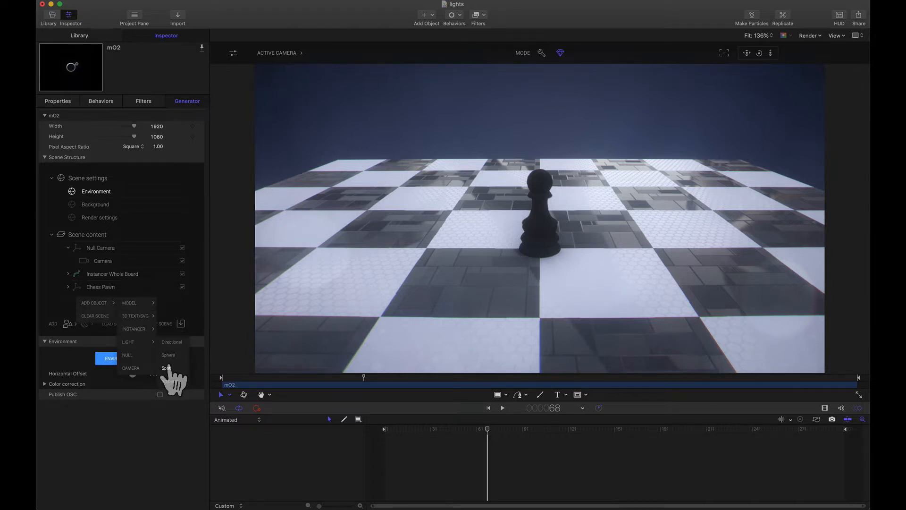
pyautogui.click(169, 369)
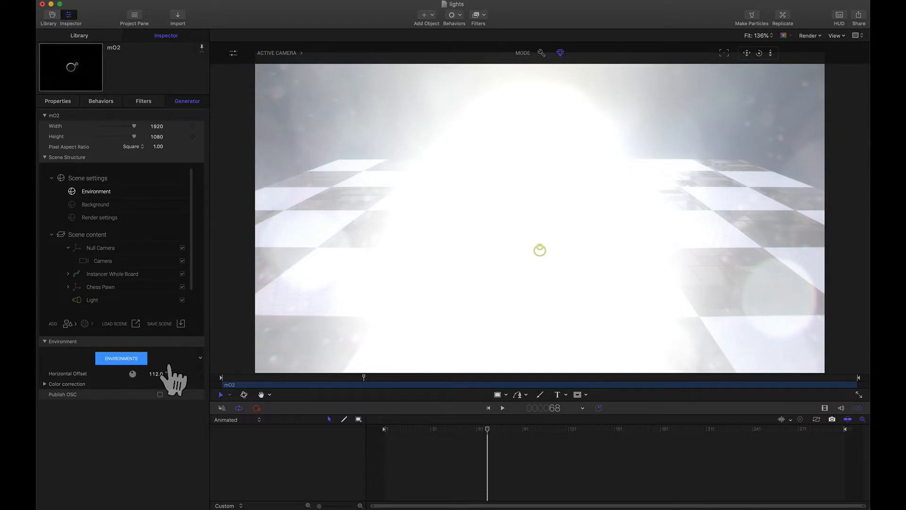
pyautogui.click(88, 301)
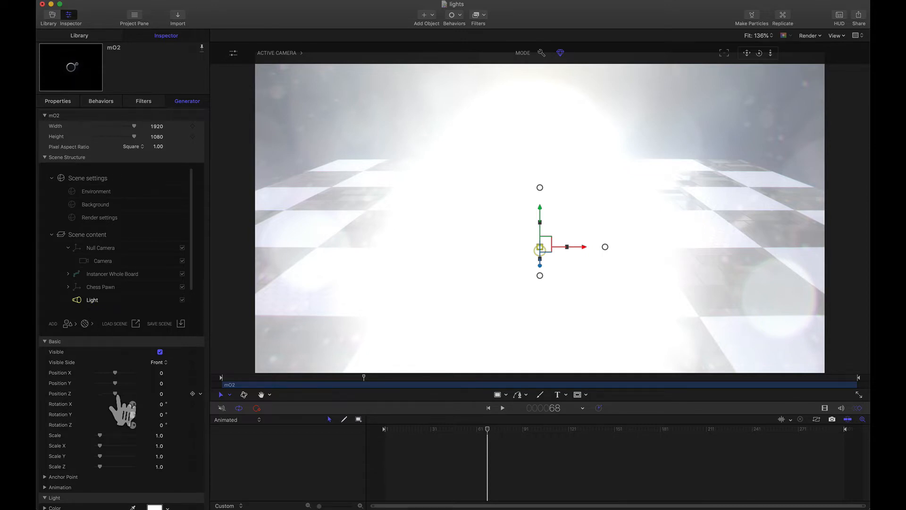
pyautogui.moveTo(115, 393); pyautogui.dragTo(80, 396)
pyautogui.doubleClick(157, 395)
pyautogui.write('-7.5')
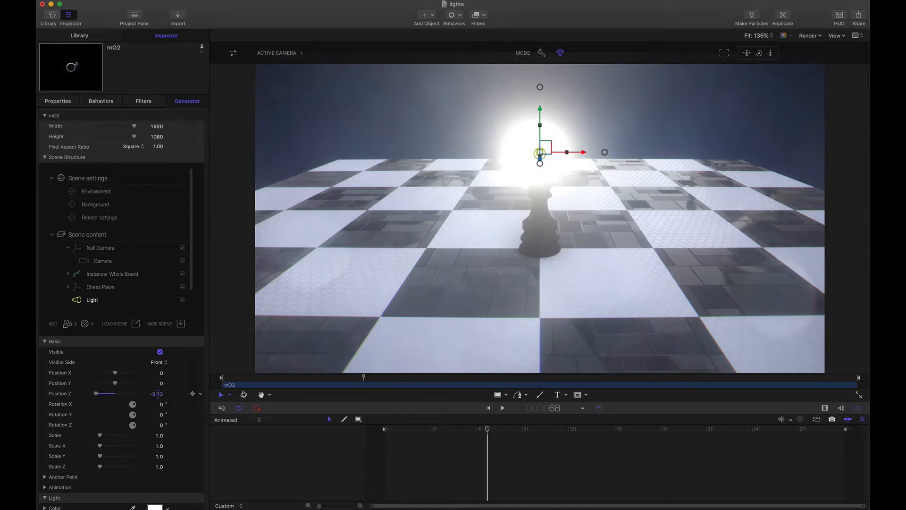
pyautogui.press('Return')
# In the Perspective view, move the light to about -6.66 on Z, set its Rotation X to -39°, and return to the Active Camera view
pyautogui.click(292, 53)
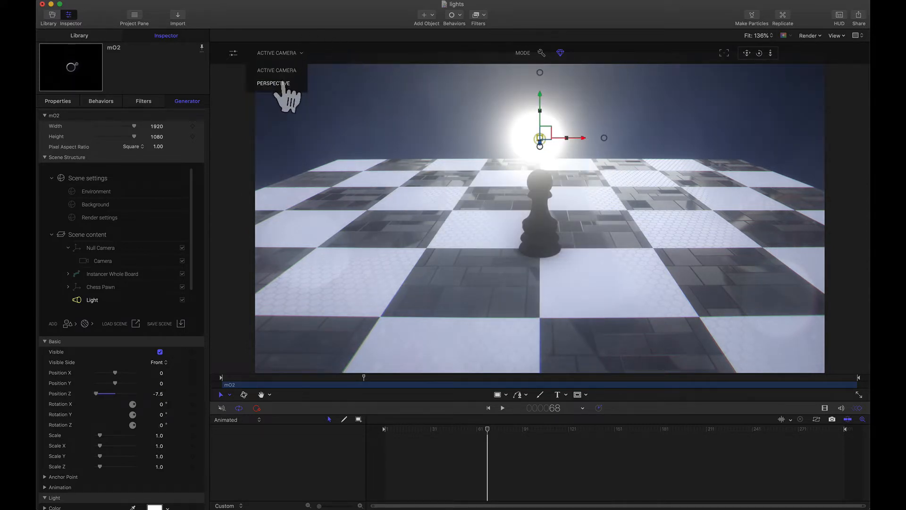
pyautogui.click(279, 83)
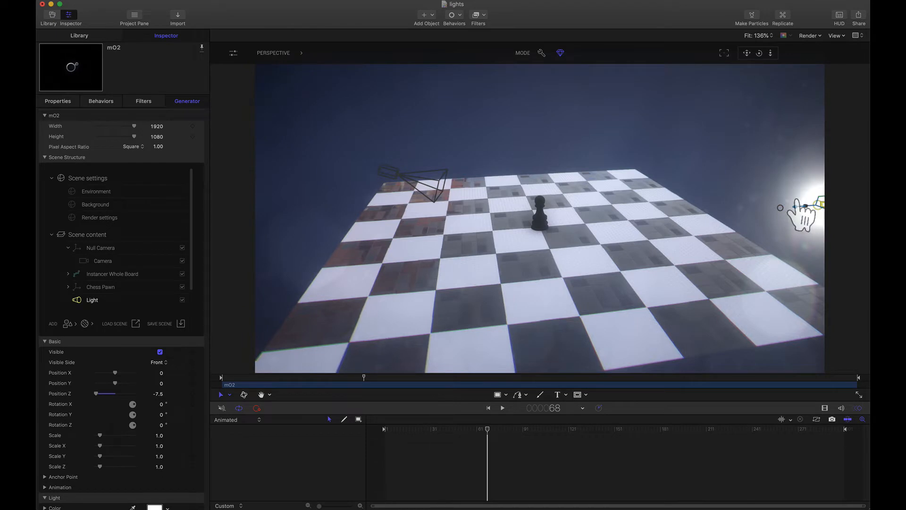
pyautogui.moveTo(796, 207); pyautogui.dragTo(774, 222)
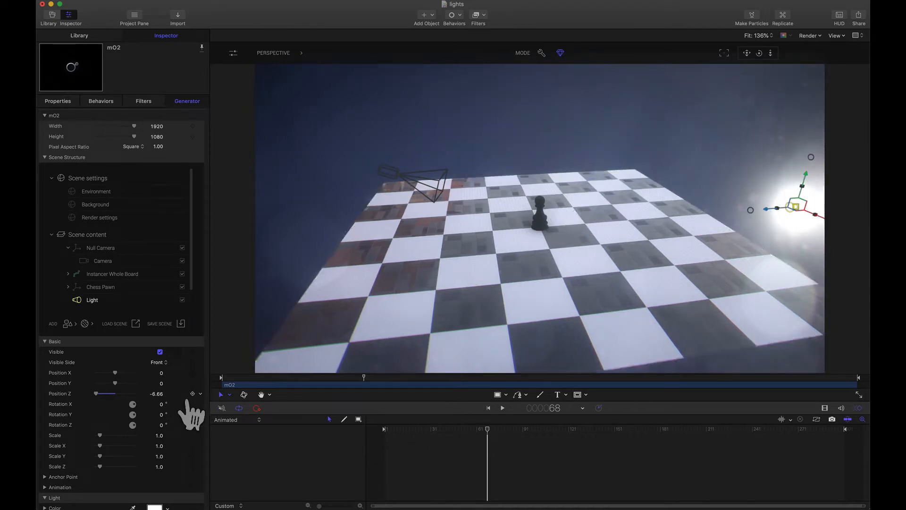
pyautogui.moveTo(161, 405)
pyautogui.mouseDown()
pyautogui.moveTo(142, 405)
pyautogui.moveTo(162, 404)
pyautogui.mouseUp()
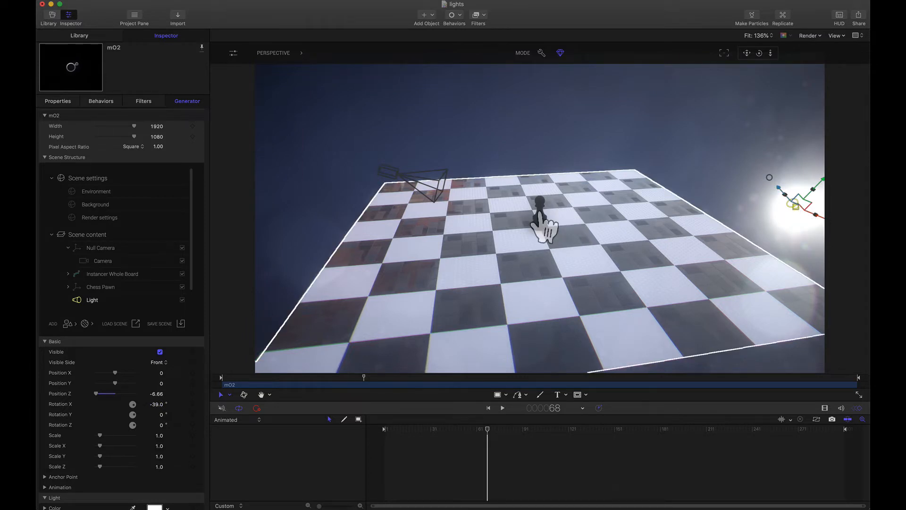
pyautogui.click(275, 52)
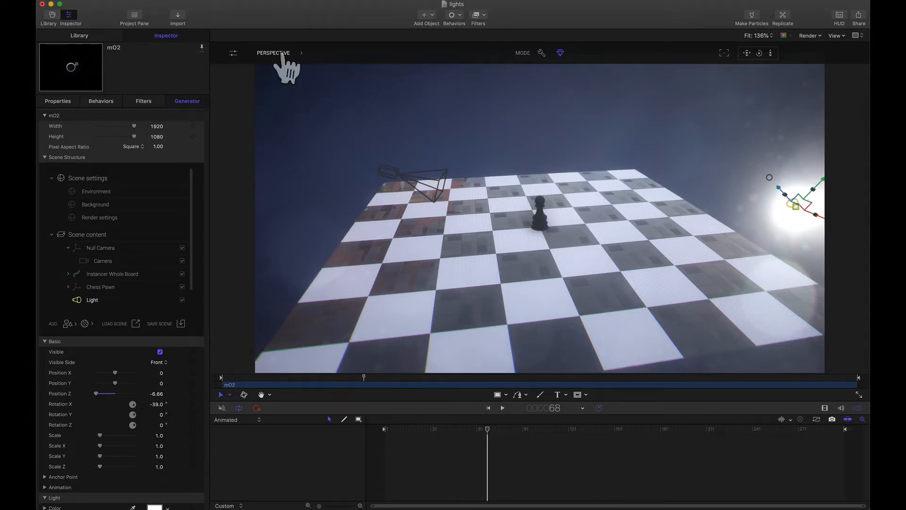
pyautogui.click(280, 71)
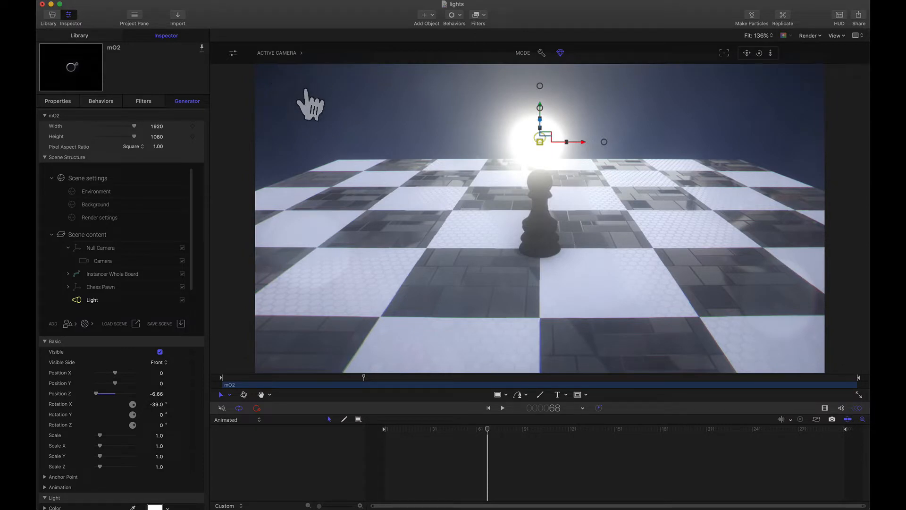
# Replace the scene's environment with the plain black map from the full list of environment maps
pyautogui.click(96, 191)
pyautogui.click(119, 359)
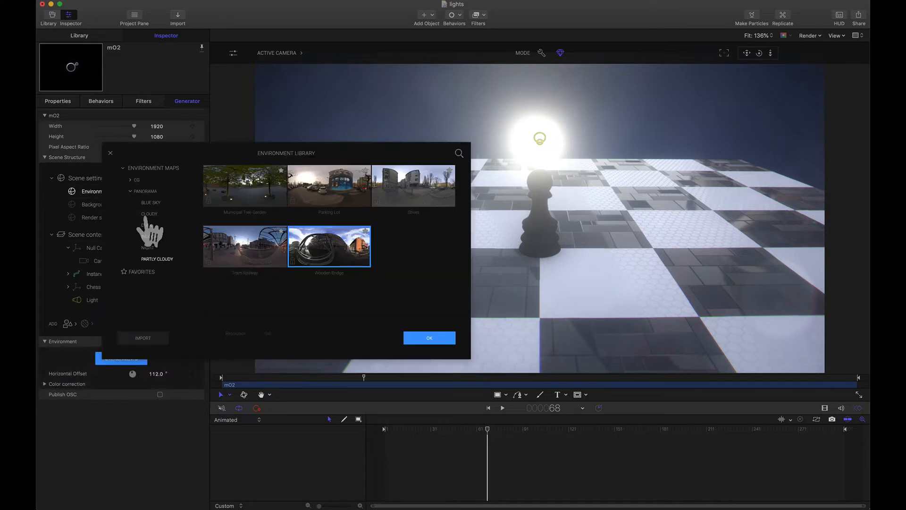
pyautogui.click(152, 170)
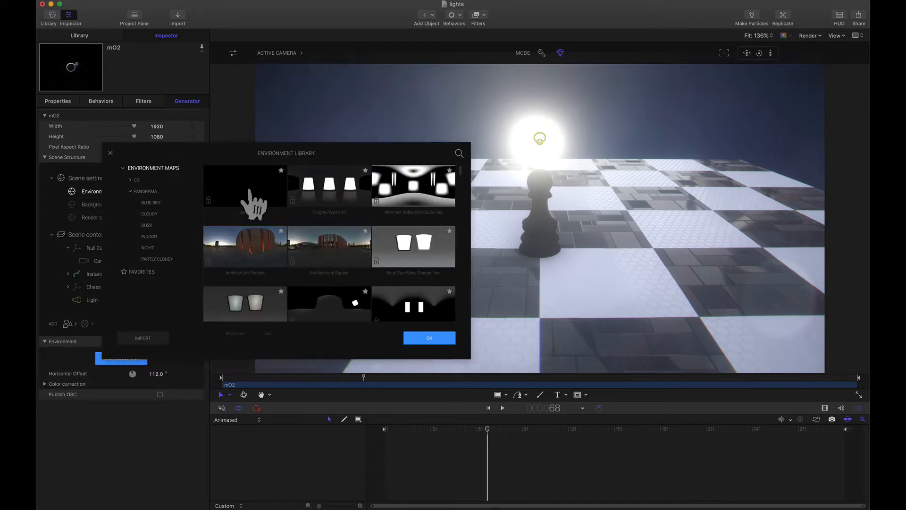
pyautogui.click(242, 196)
pyautogui.click(435, 338)
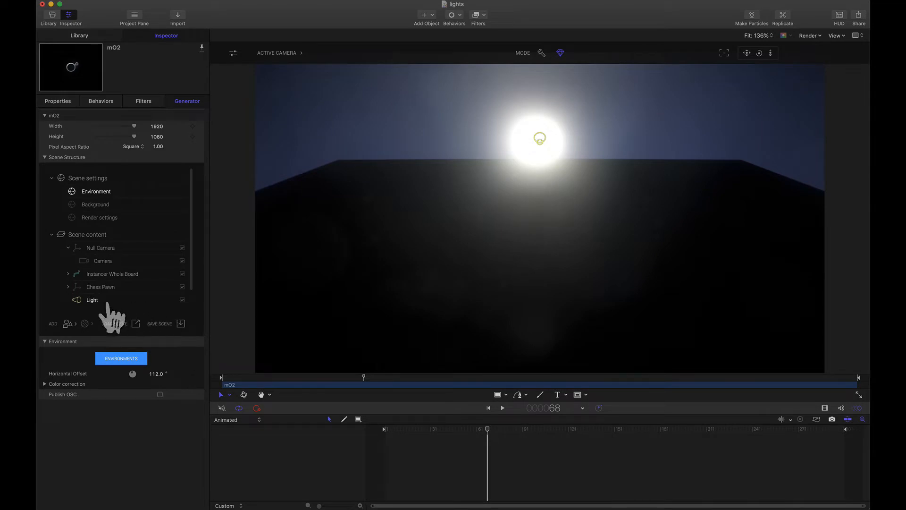
# Try aiming the light at the pawn by changing its X, Y and Z rotation values in the Perspective view
pyautogui.click(107, 302)
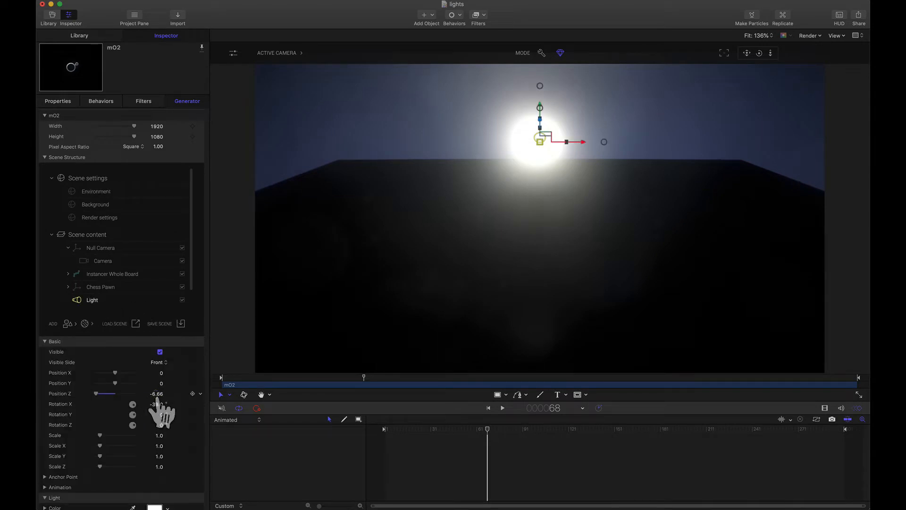
pyautogui.moveTo(156, 400); pyautogui.dragTo(159, 402)
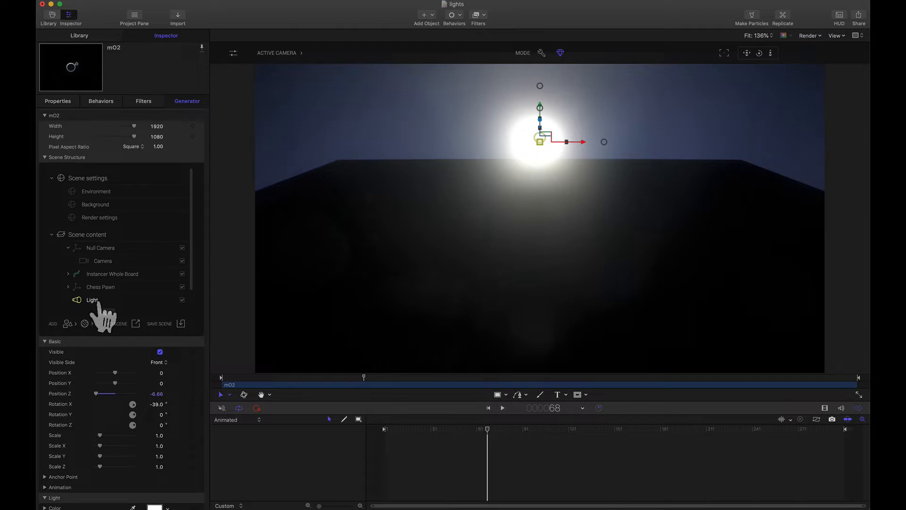
pyautogui.click(278, 54)
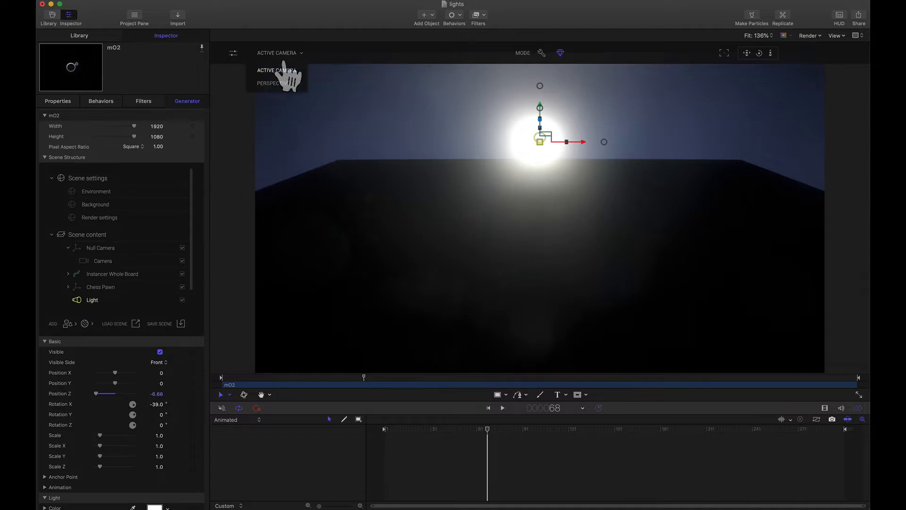
pyautogui.click(279, 84)
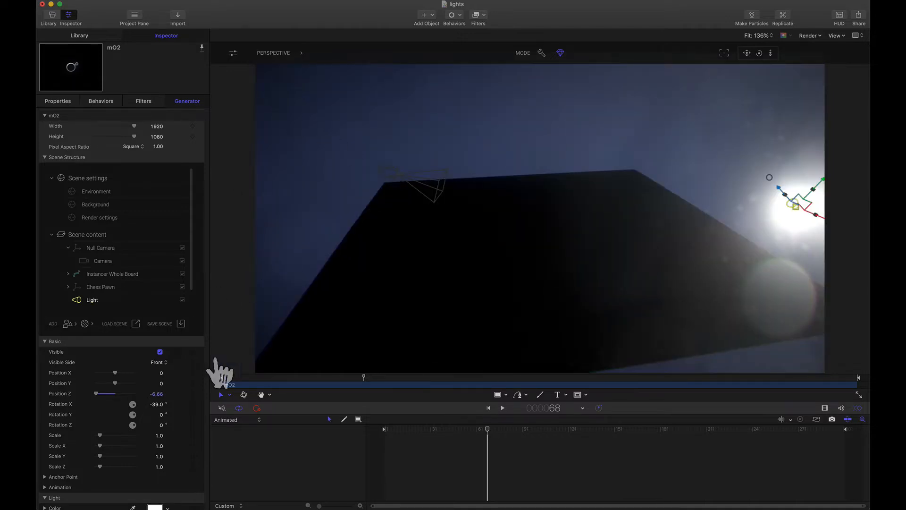
pyautogui.moveTo(158, 404); pyautogui.dragTo(161, 414)
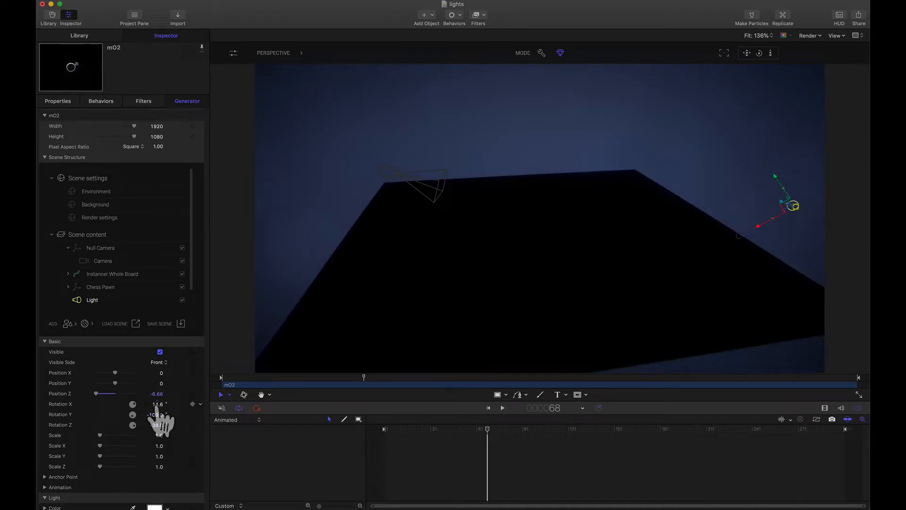
# Reset the light's X, Y and Z rotations to 0°
pyautogui.write('0')
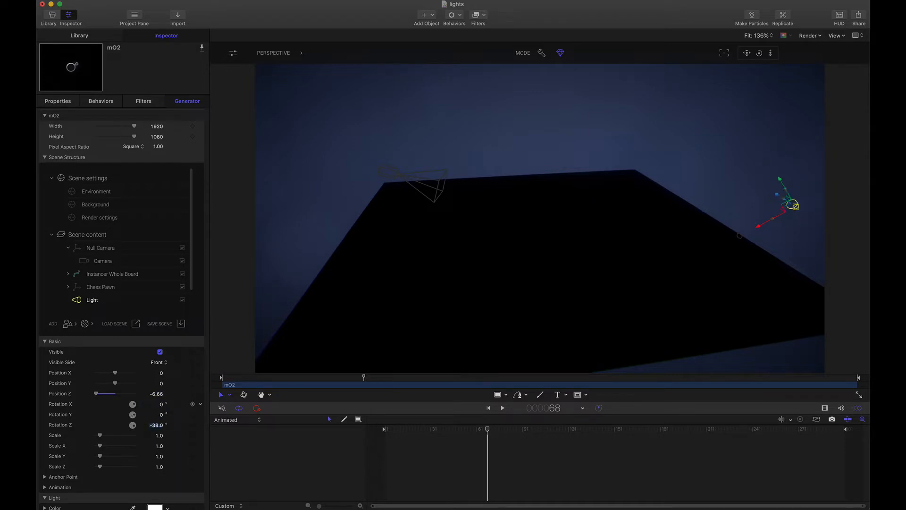
pyautogui.write('0')
pyautogui.press('Tab')
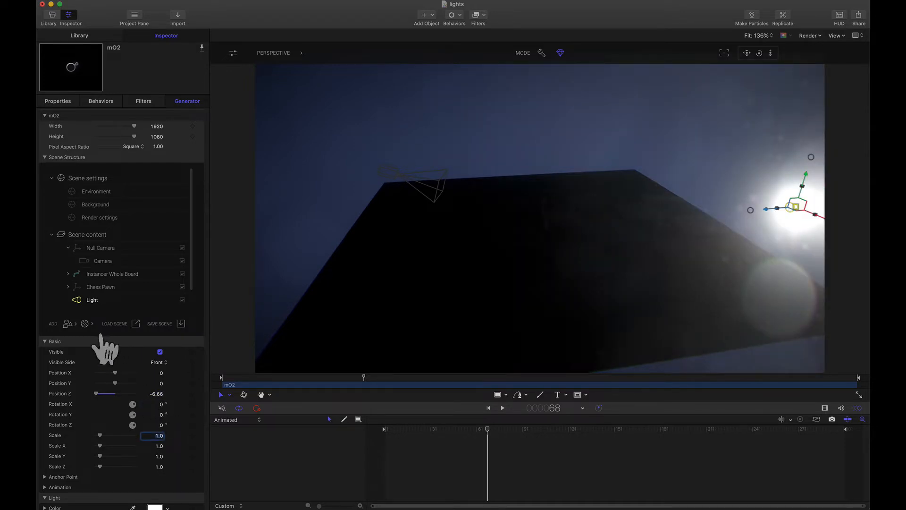
# Add a null object to the scene and rename it Null Light
pyautogui.click(68, 324)
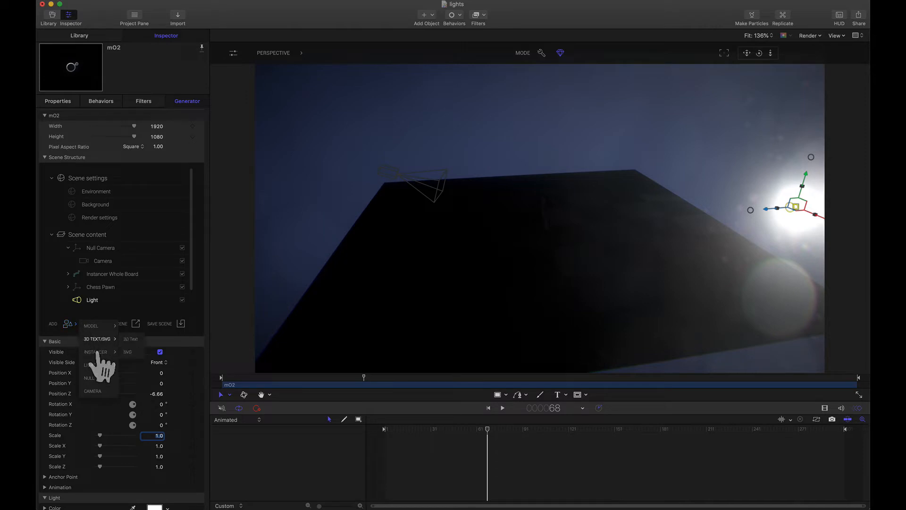
pyautogui.click(90, 378)
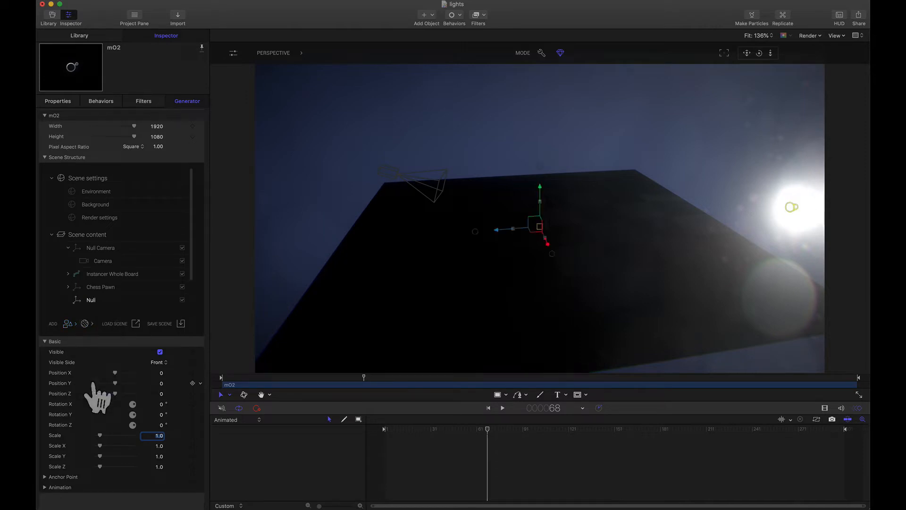
pyautogui.doubleClick(101, 304)
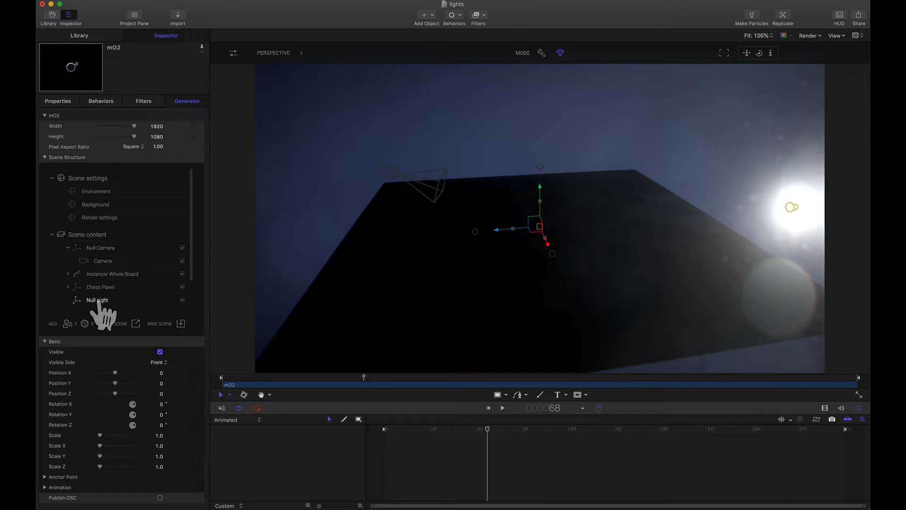
# Nest the light under Null Light in the scene structure and select the null
pyautogui.scroll(-3, 187, 293)
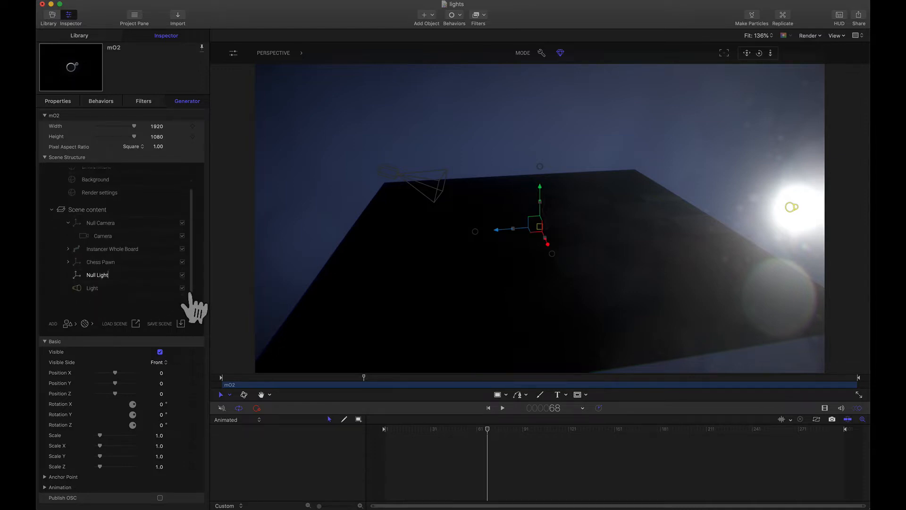
pyautogui.moveTo(93, 286); pyautogui.dragTo(103, 276)
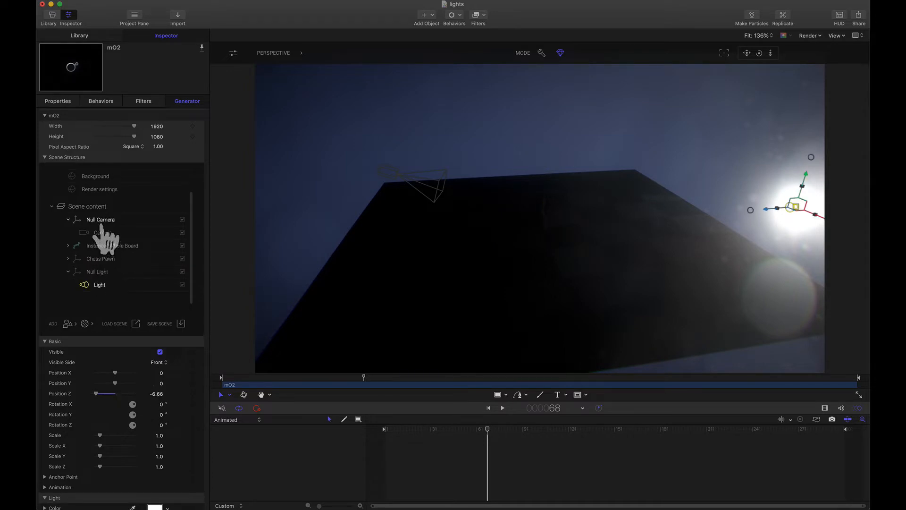
pyautogui.moveTo(106, 233)
pyautogui.mouseDown()
pyautogui.moveTo(108, 226)
pyautogui.moveTo(105, 234)
pyautogui.mouseUp()
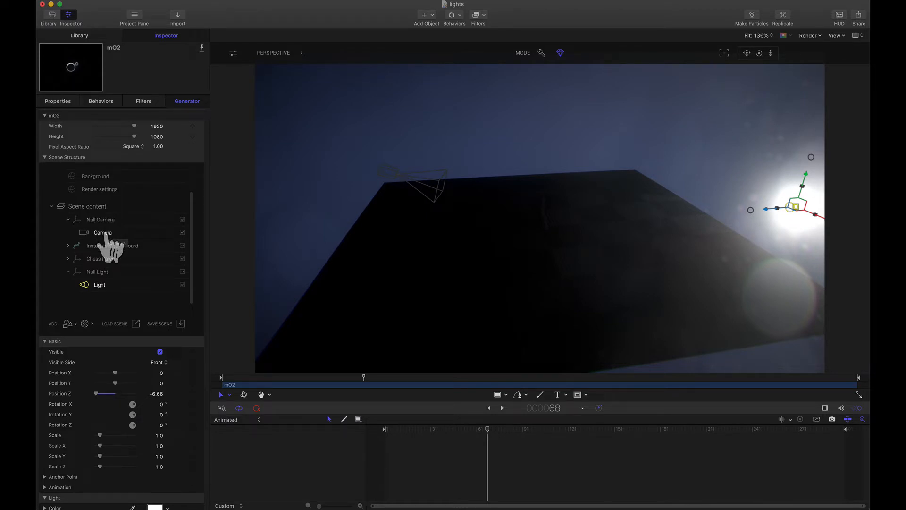
pyautogui.moveTo(105, 233); pyautogui.dragTo(104, 282)
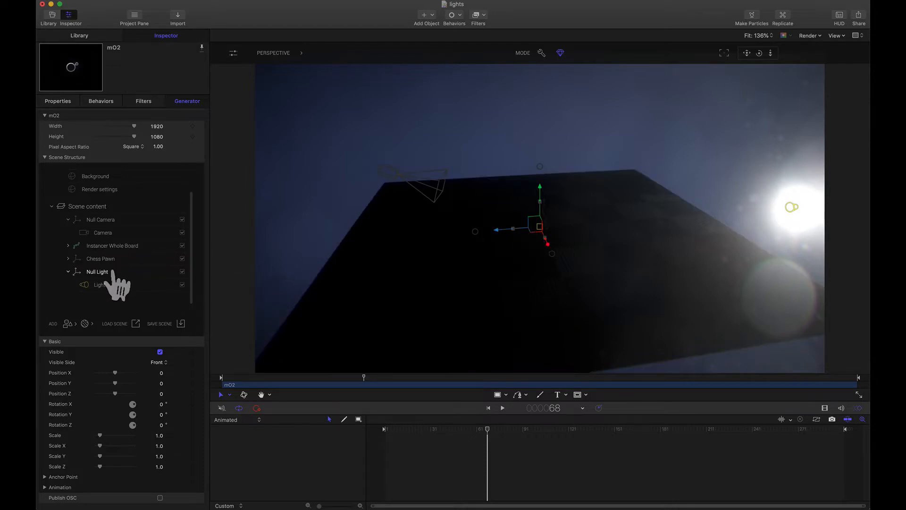
# Try aiming the light by rotating Null Light about the X and Y axes, then set its X rotation to 90°
pyautogui.moveTo(161, 404); pyautogui.dragTo(225, 404)
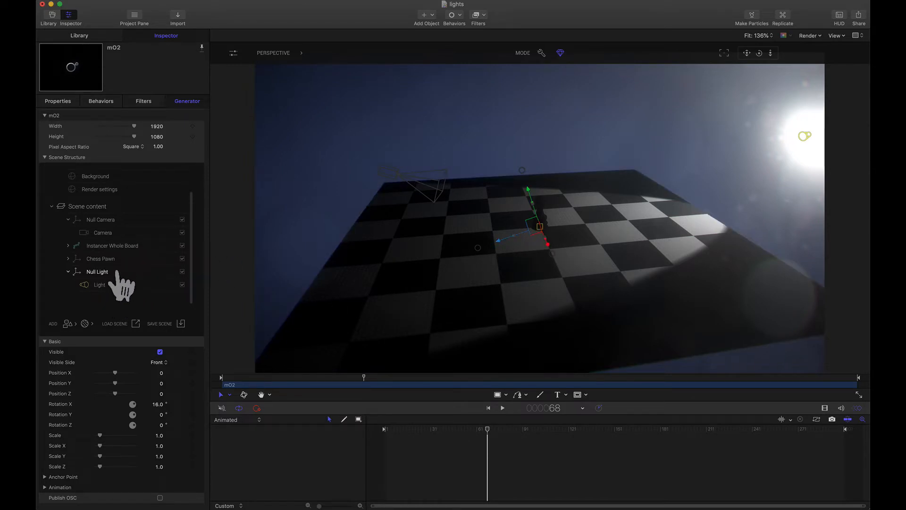
pyautogui.click(68, 272)
pyautogui.click(68, 285)
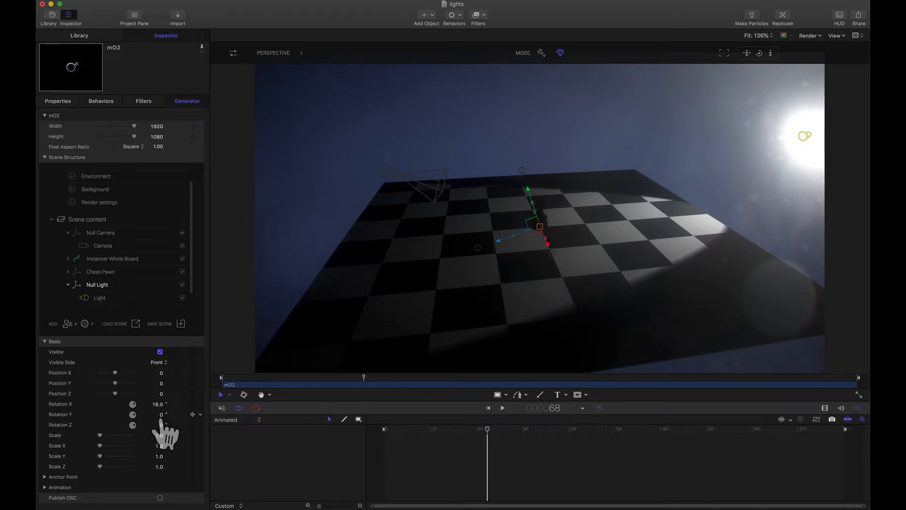
pyautogui.moveTo(161, 416); pyautogui.dragTo(316, 415)
pyautogui.moveTo(159, 404); pyautogui.dragTo(194, 405)
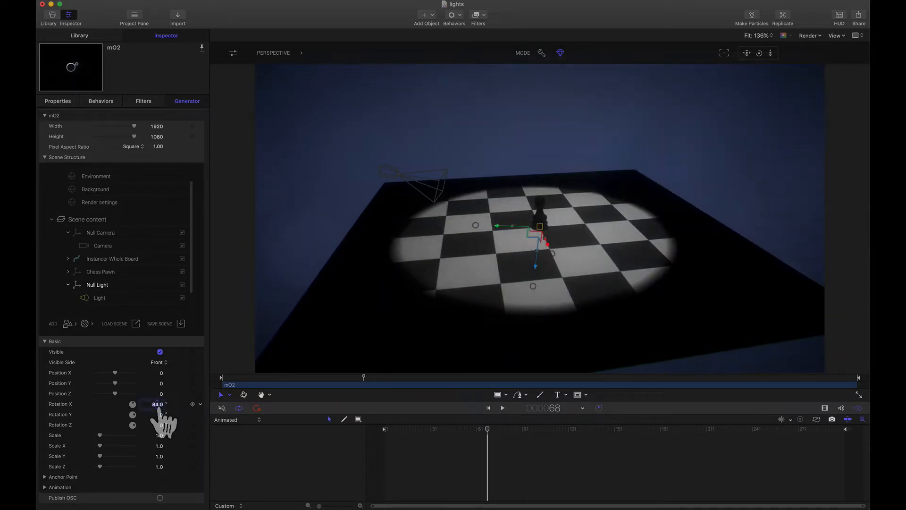
pyautogui.write('90')
pyautogui.press('Return')
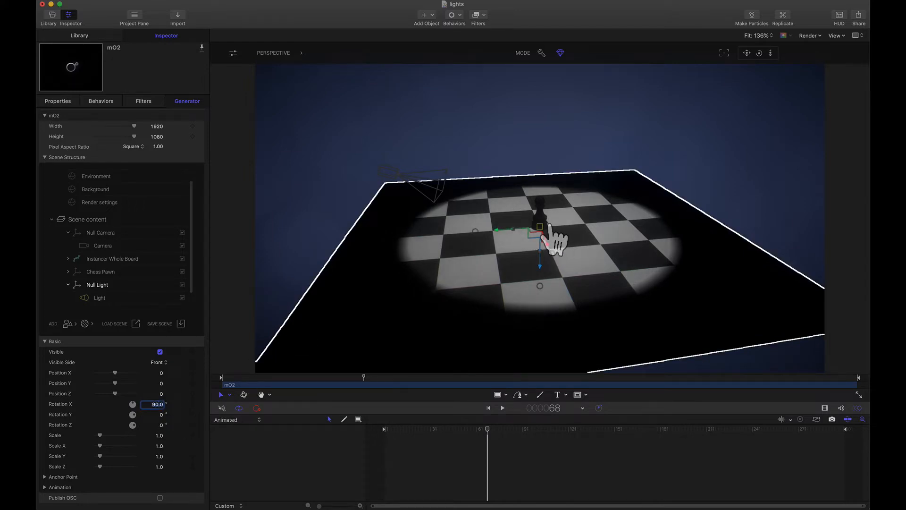
# Try further X rotations on Null Light and return its X rotation to 0°
pyautogui.moveTo(157, 404); pyautogui.dragTo(289, 405)
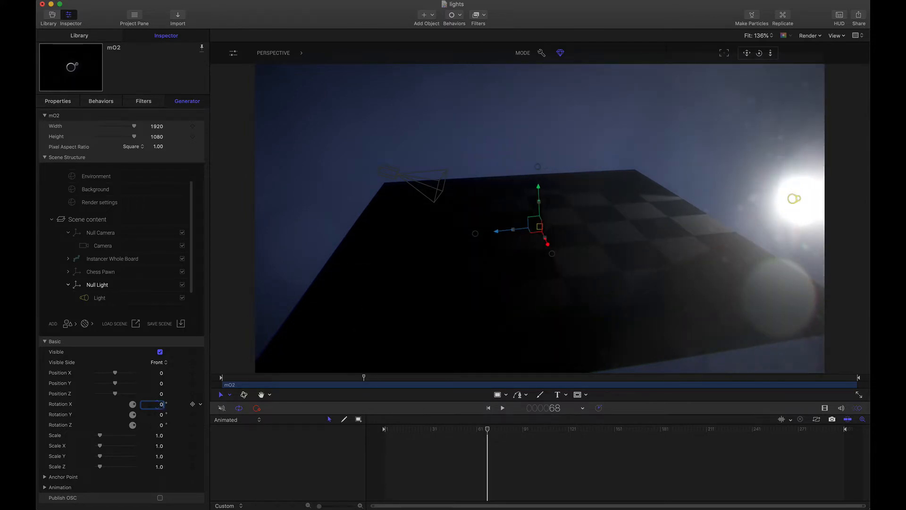
pyautogui.write('0')
pyautogui.press('Return')
# Set Null Light's X rotation to 29° and Y rotation to 90°
pyautogui.moveTo(162, 405); pyautogui.dragTo(162, 419)
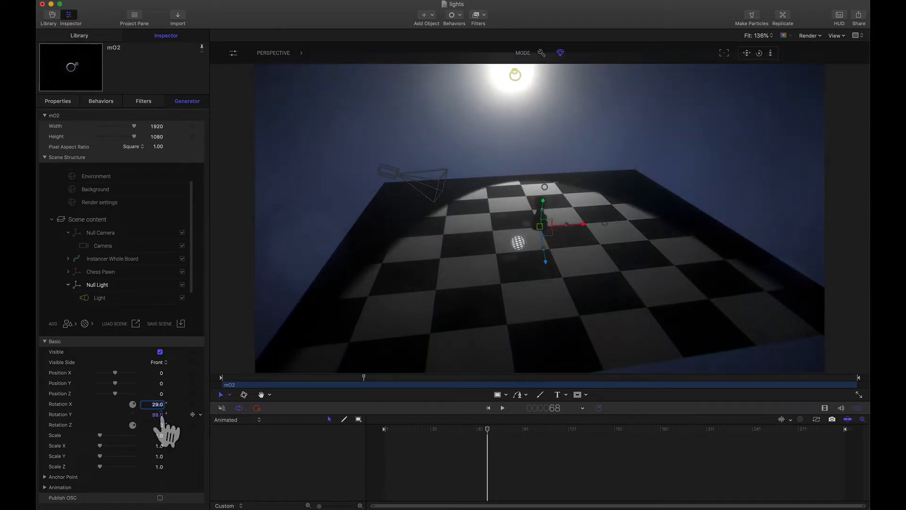
pyautogui.write('90')
pyautogui.press('Return')
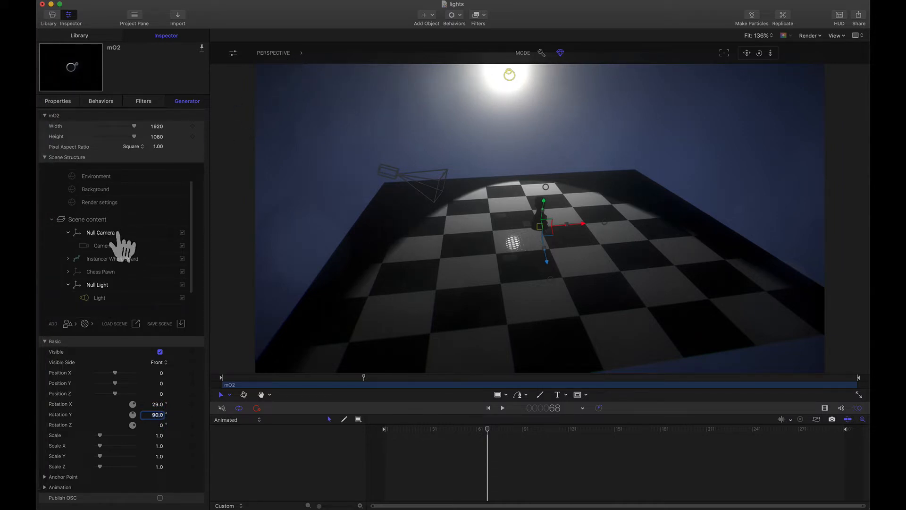
# Switch to the Active Camera view and change the solid color of the pawn's material to light grey
pyautogui.click(303, 53)
pyautogui.click(289, 76)
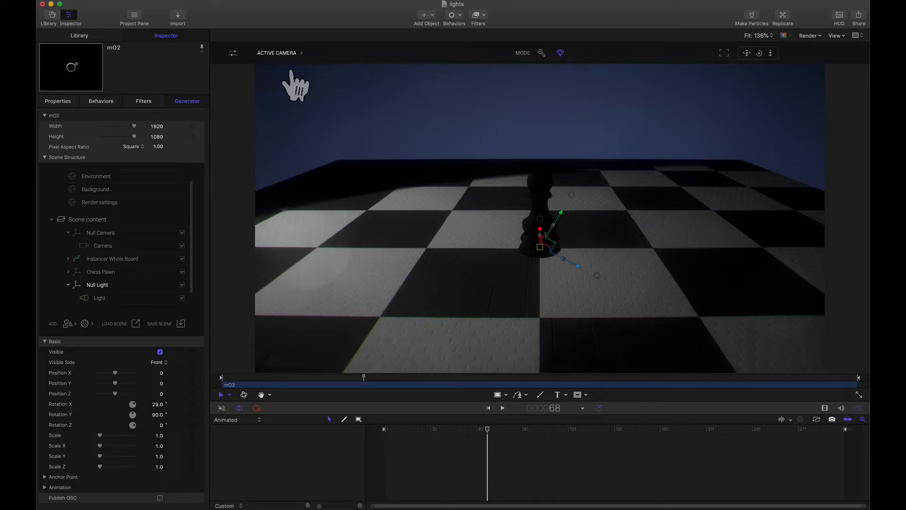
pyautogui.click(93, 273)
pyautogui.click(67, 271)
pyautogui.scroll(-2, 162, 293)
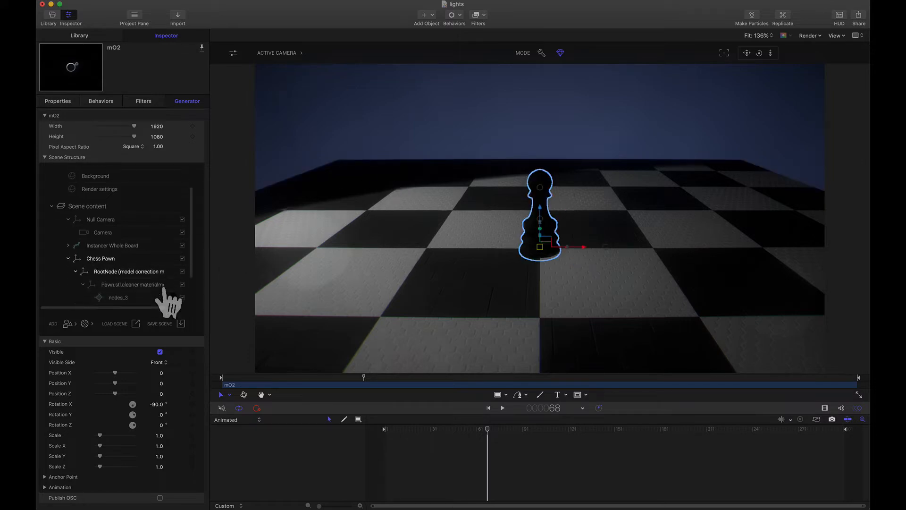
pyautogui.click(171, 280)
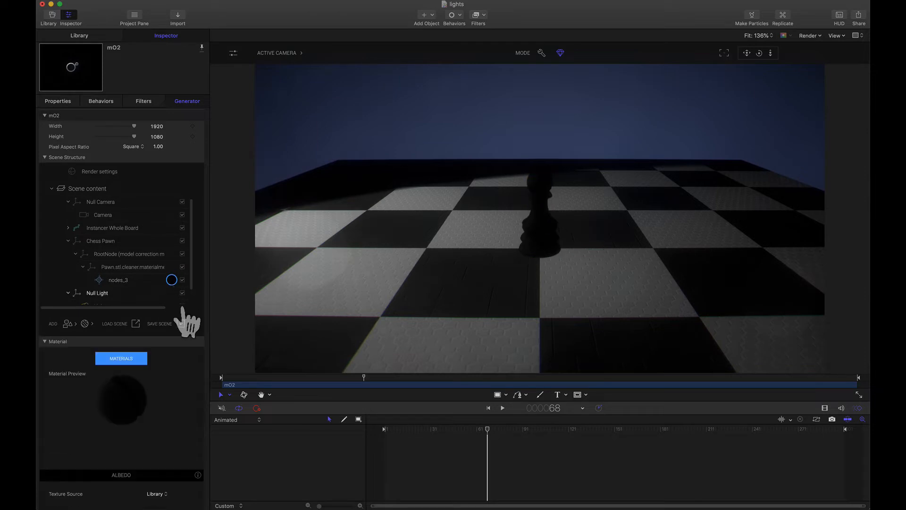
pyautogui.click(201, 343)
pyautogui.click(210, 347)
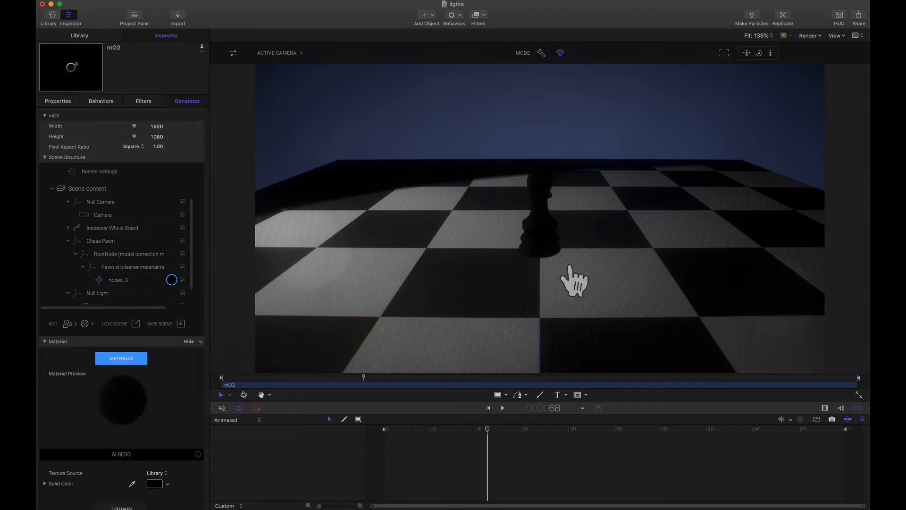
pyautogui.click(68, 241)
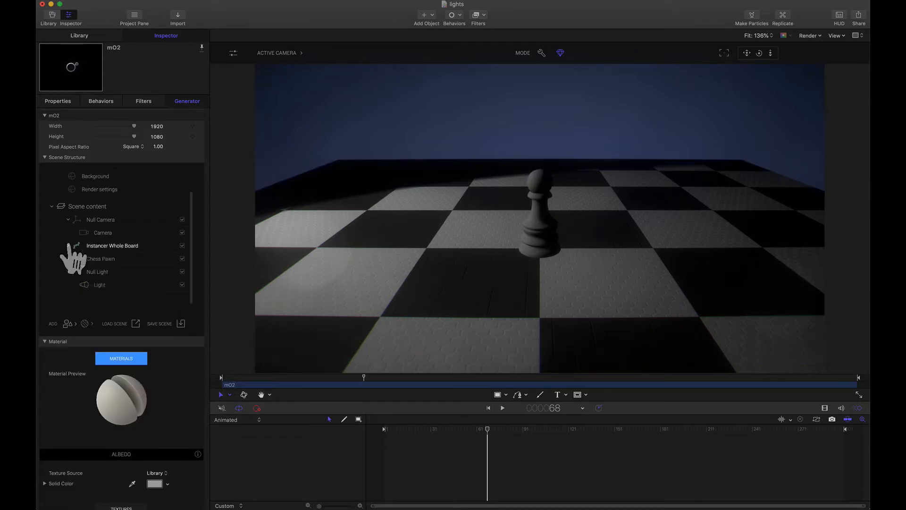
# Enable shadows on the spot light nested under Null Light
pyautogui.click(97, 285)
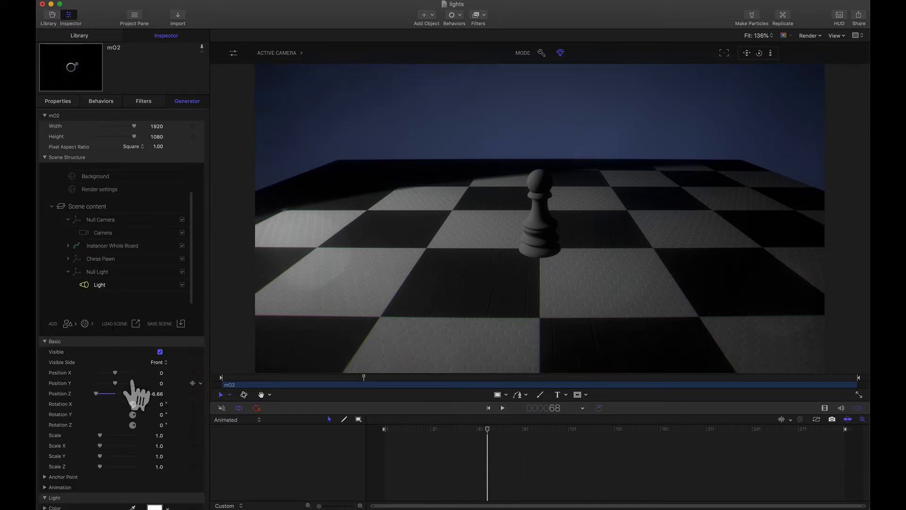
pyautogui.scroll(-3, 134, 394)
pyautogui.scroll(-2, 134, 395)
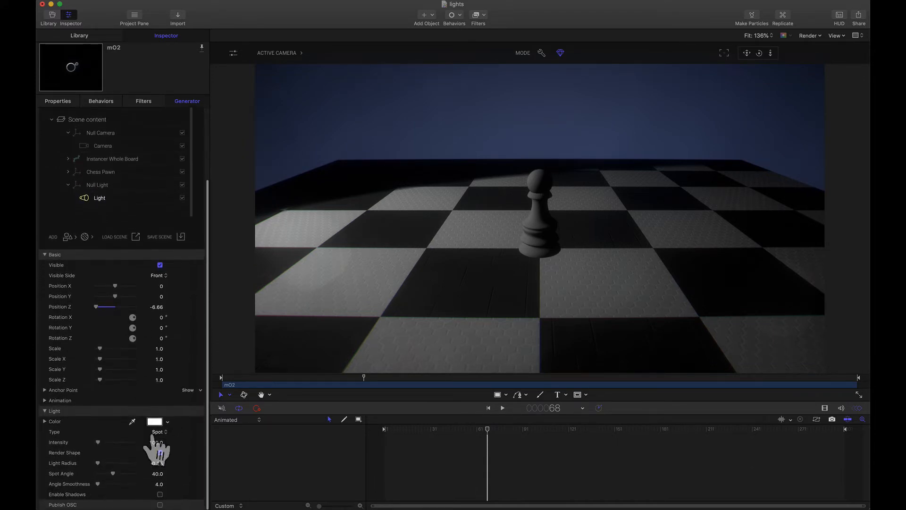
pyautogui.click(160, 495)
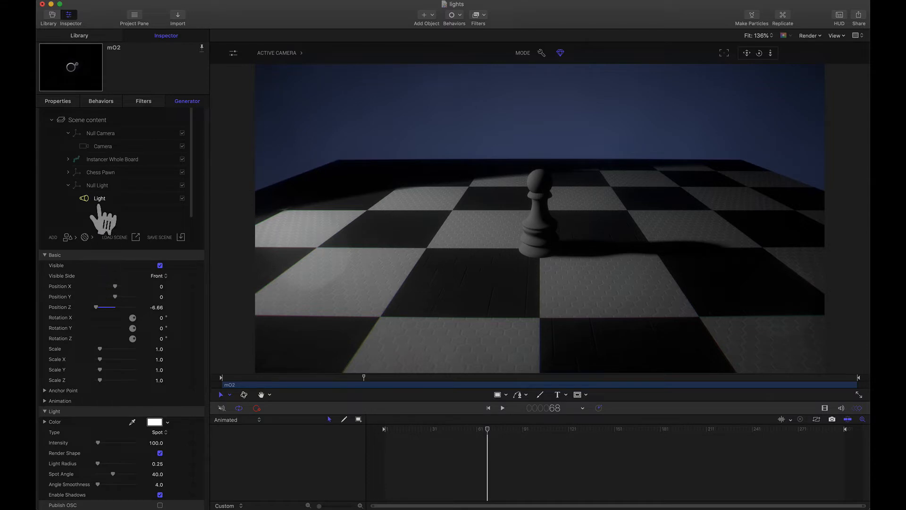
# Move the light to Z position -3.28 and set Null Light's X rotation to 38°
pyautogui.moveTo(96, 307); pyautogui.dragTo(102, 307)
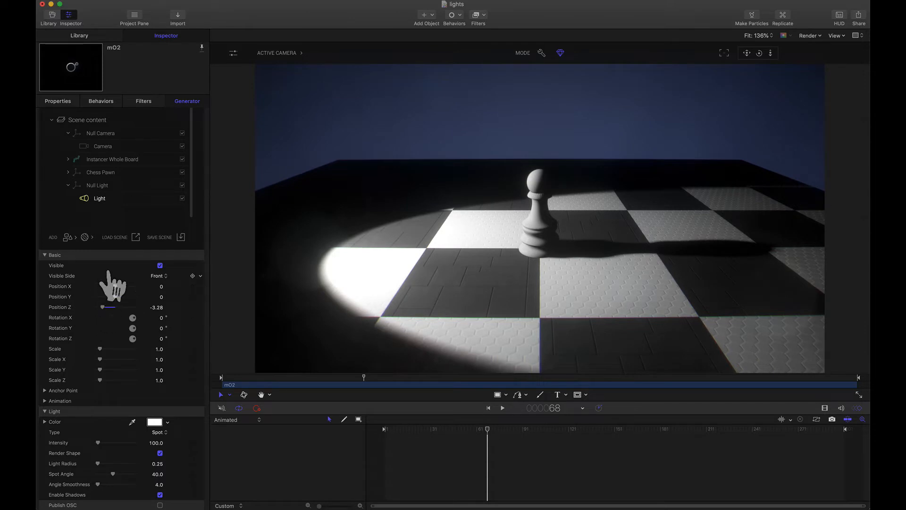
pyautogui.click(100, 185)
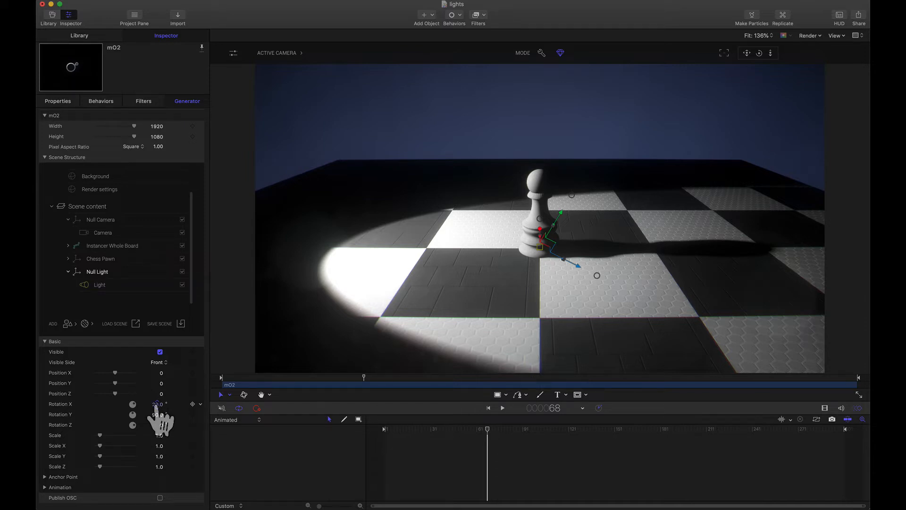
pyautogui.moveTo(158, 405); pyautogui.dragTo(165, 404)
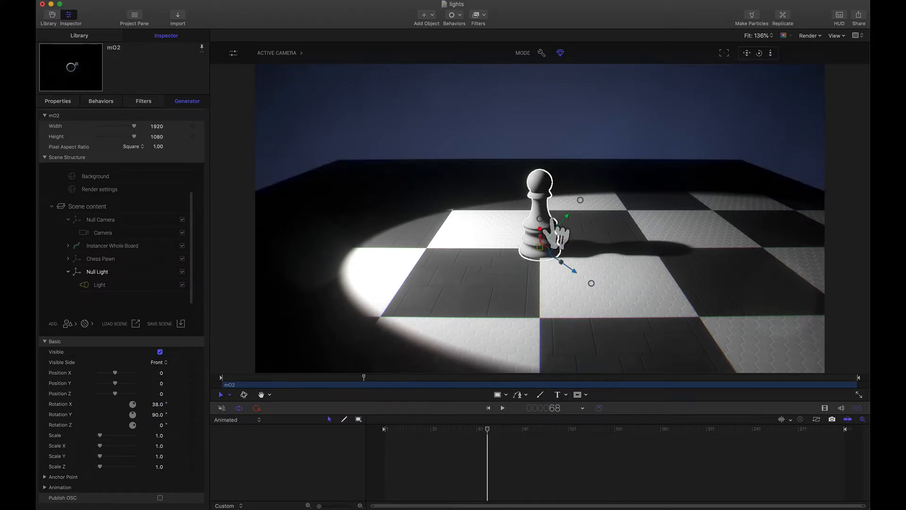
# Set both the inner and outer colors of the background's radial gradient to black
pyautogui.click(91, 178)
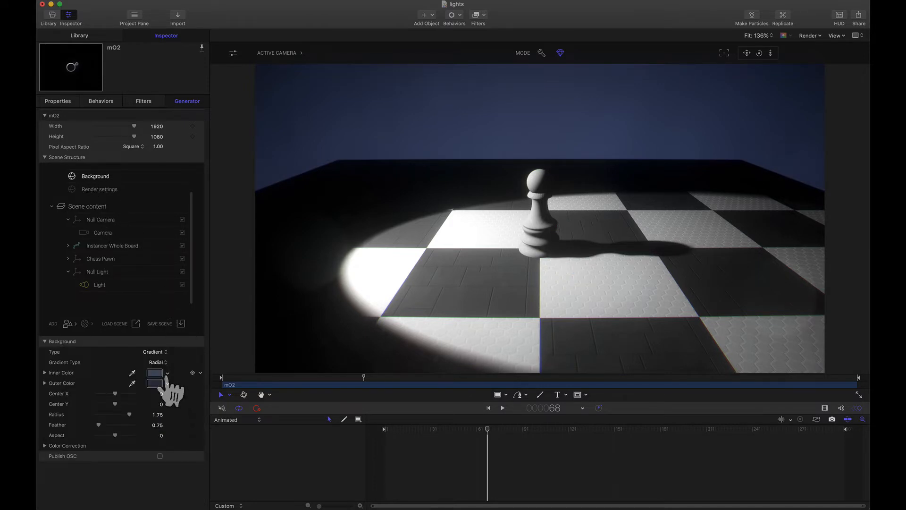
pyautogui.moveTo(167, 376); pyautogui.dragTo(235, 482)
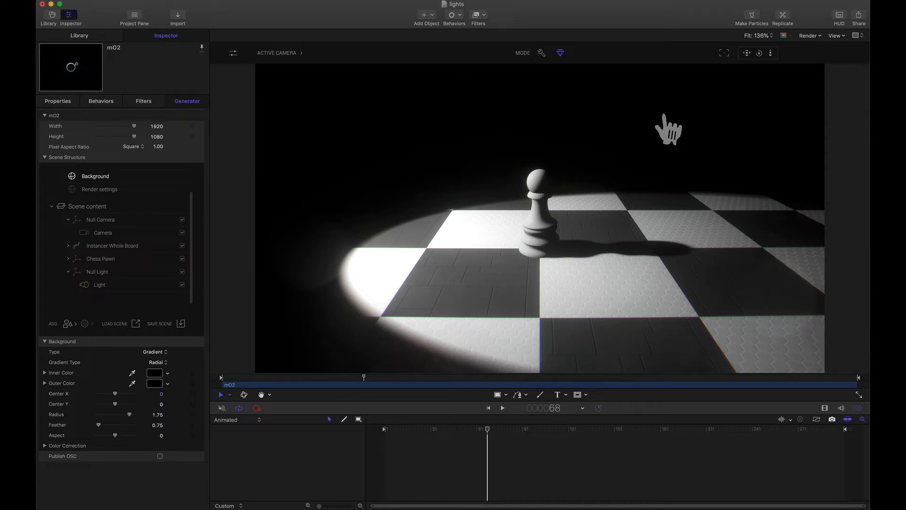
# Try swinging the light around the pawn with Null Light's Y rotation, then return that rotation to 90°
pyautogui.click(115, 274)
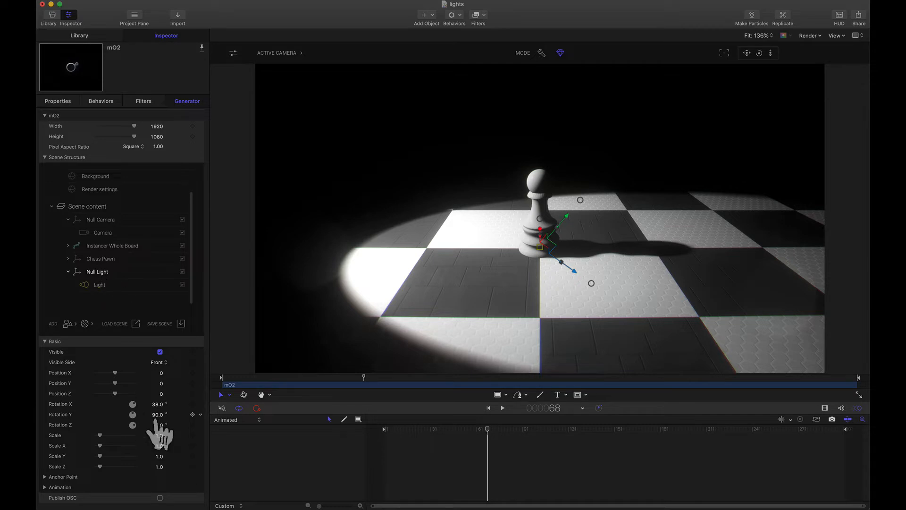
pyautogui.moveTo(156, 415)
pyautogui.mouseDown()
pyautogui.moveTo(172, 415)
pyautogui.moveTo(157, 420)
pyautogui.mouseUp()
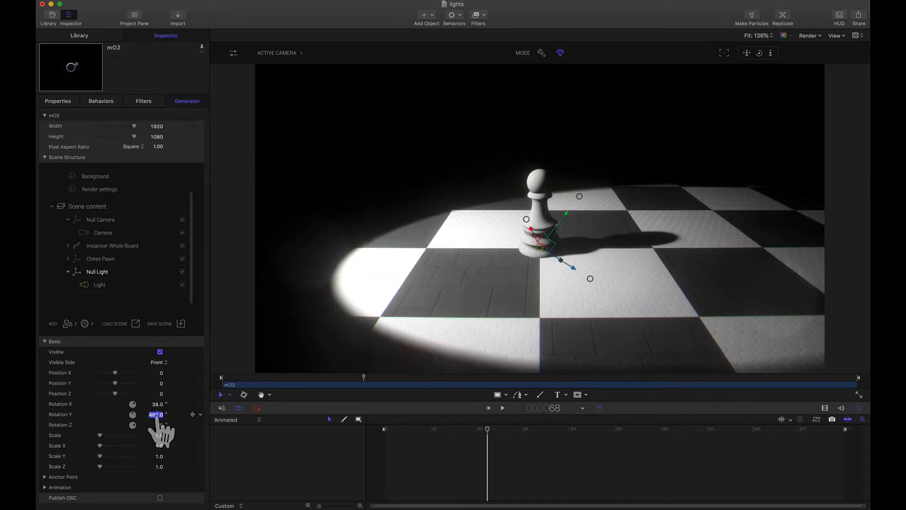
pyautogui.write('90')
pyautogui.press('Return')
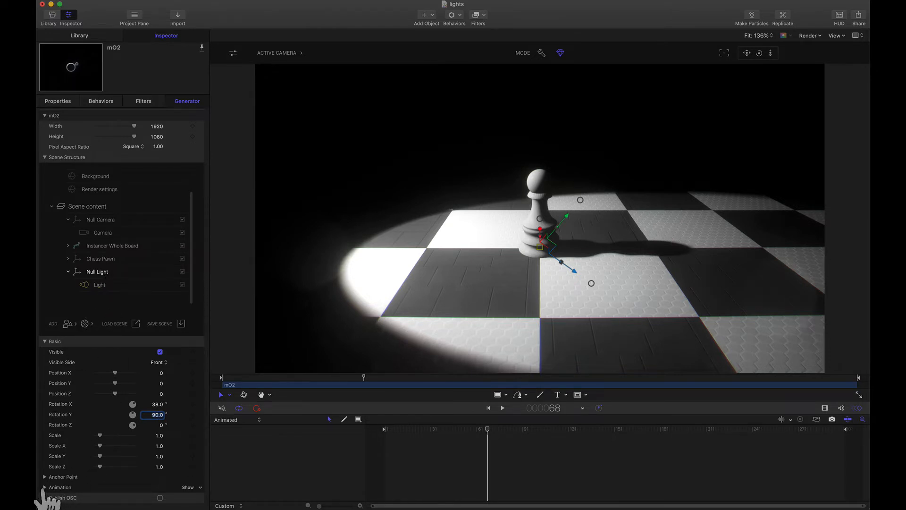
# Apply an Animation In object behavior from the Rotation Y category to Null Light
pyautogui.click(44, 488)
pyautogui.scroll(-3, 124, 464)
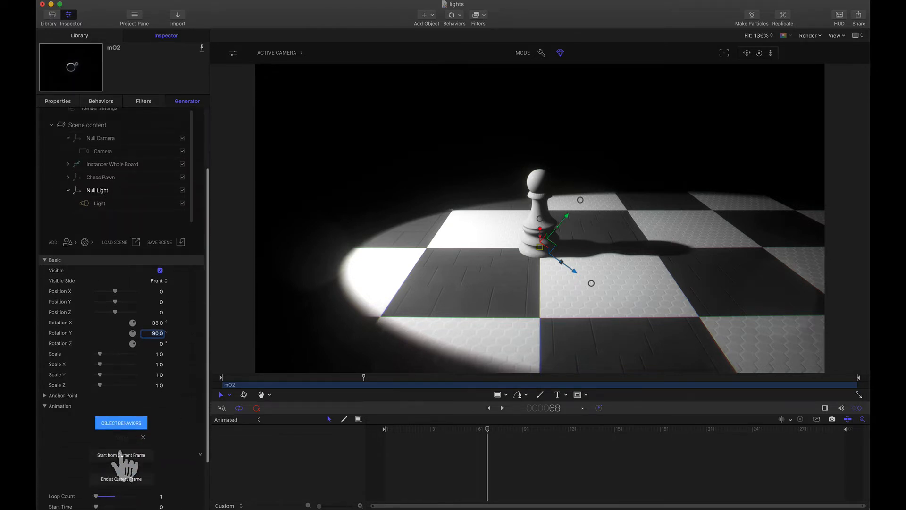
pyautogui.click(123, 423)
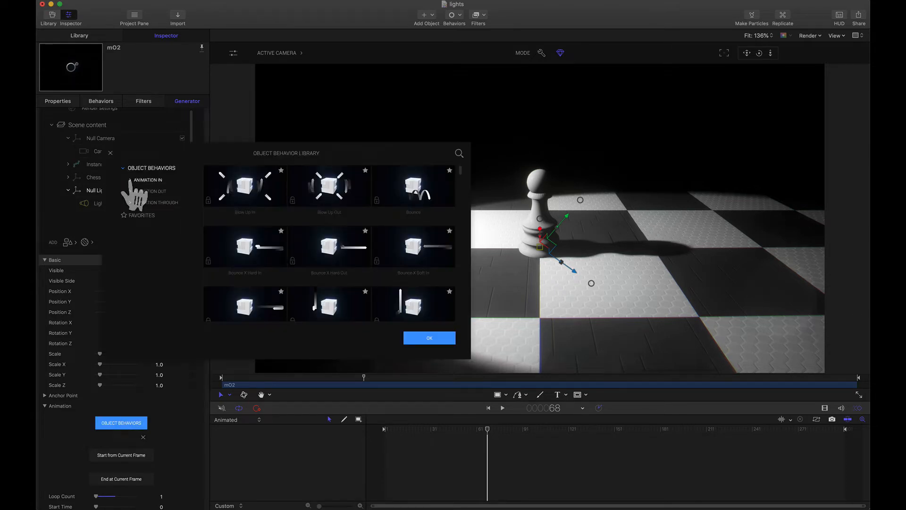
pyautogui.click(130, 180)
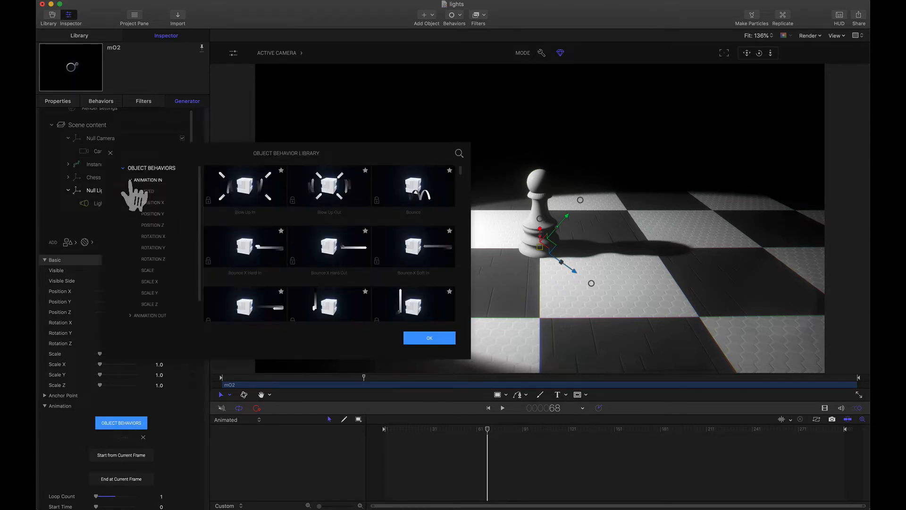
pyautogui.click(160, 248)
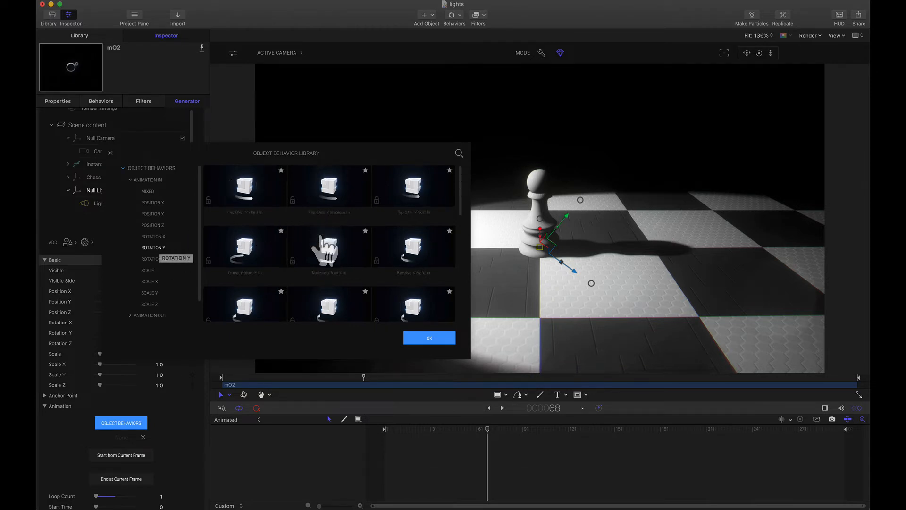
pyautogui.scroll(-5, 325, 251)
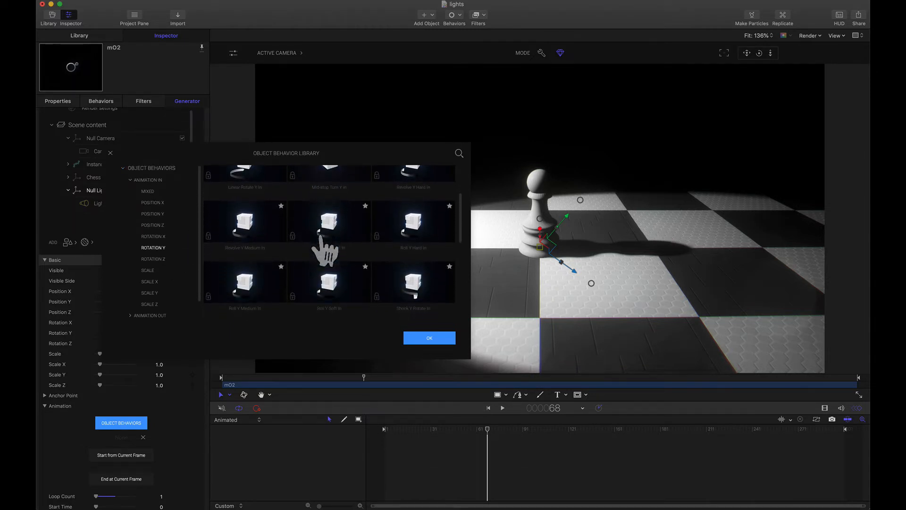
pyautogui.scroll(-2, 325, 250)
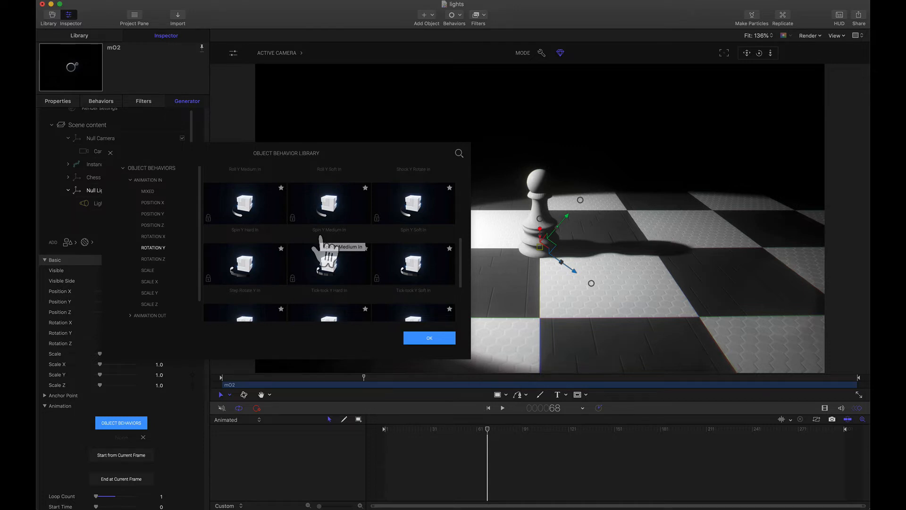
pyautogui.scroll(-1, 410, 281)
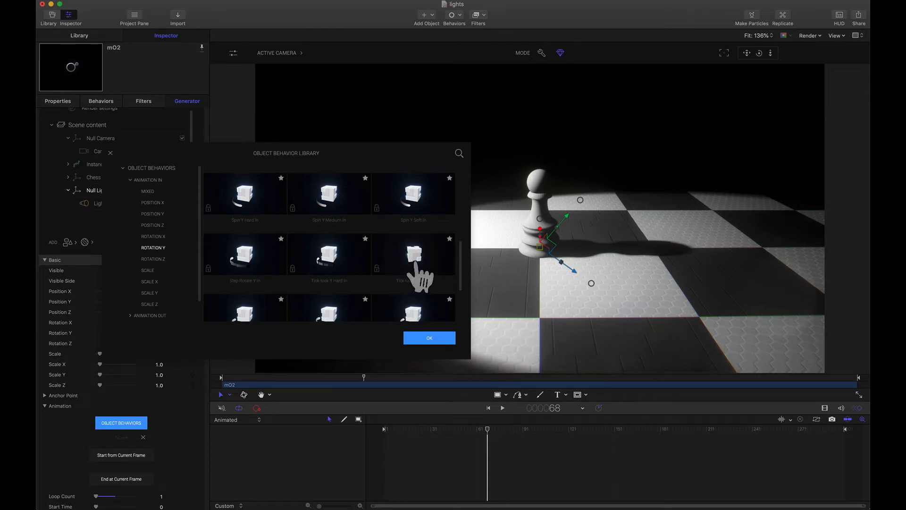
pyautogui.click(426, 338)
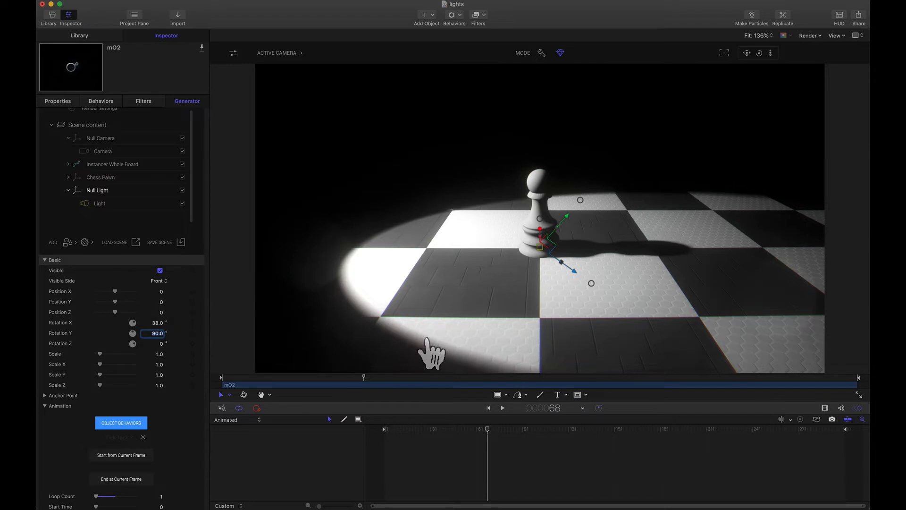
# Scrub through the timeline and play the animation to preview the light rotating around the pawn
pyautogui.moveTo(456, 430); pyautogui.dragTo(383, 429)
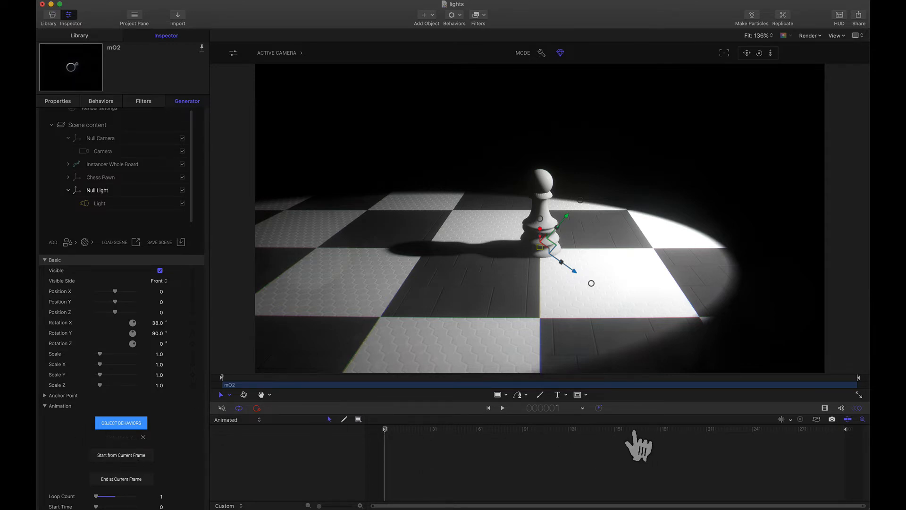
pyautogui.moveTo(639, 430); pyautogui.dragTo(735, 431)
pyautogui.moveTo(776, 453); pyautogui.dragTo(874, 449)
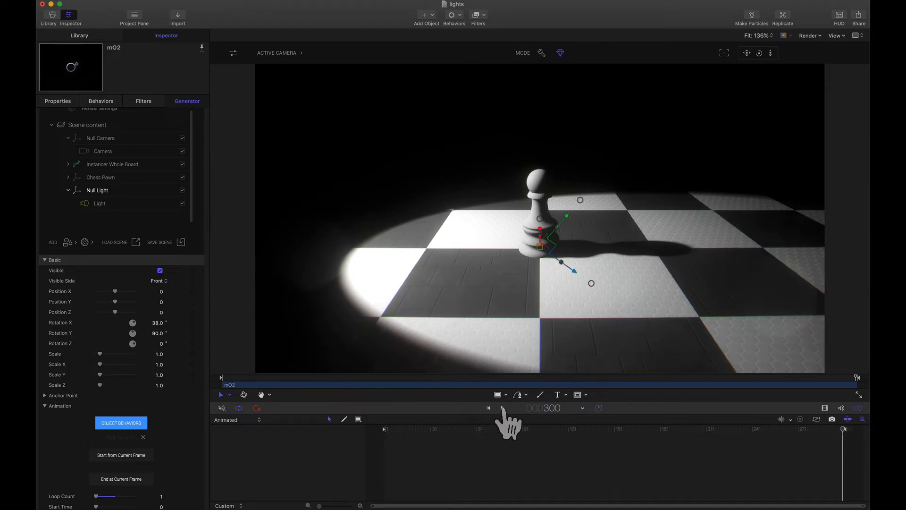
pyautogui.click(502, 408)
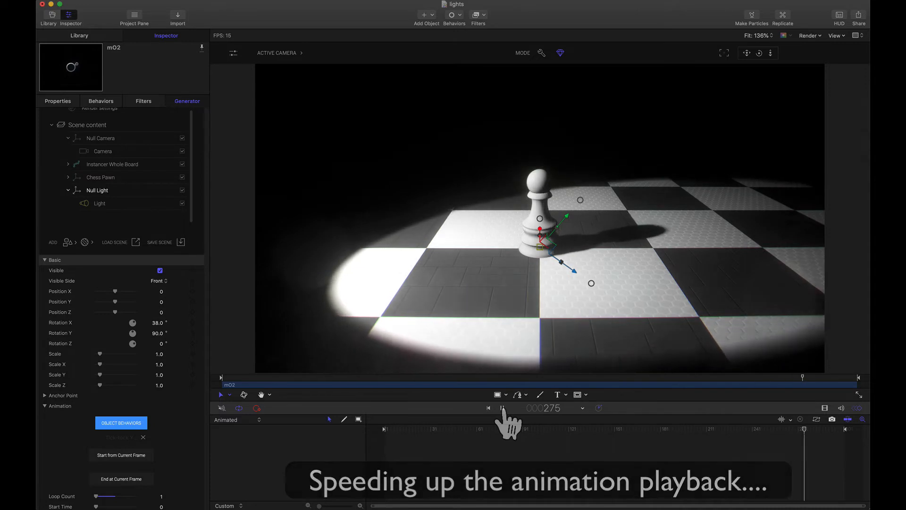
pyautogui.click(503, 408)
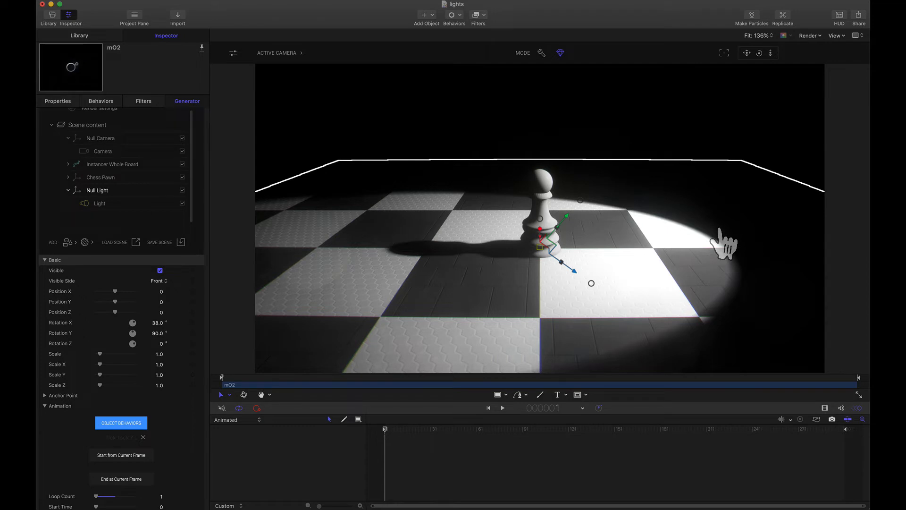
# End Null Light's rotation behavior at frame 90
pyautogui.click(487, 429)
pyautogui.moveTo(487, 430); pyautogui.dragTo(521, 429)
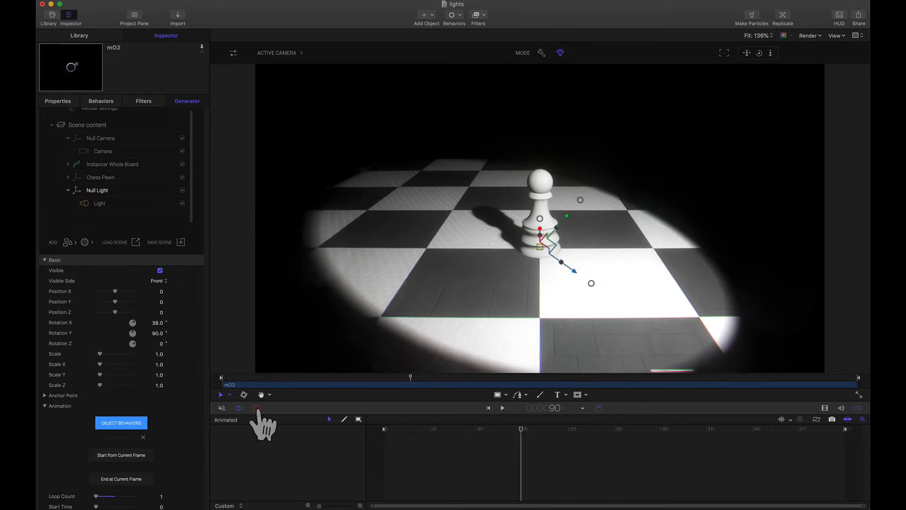
pyautogui.click(122, 480)
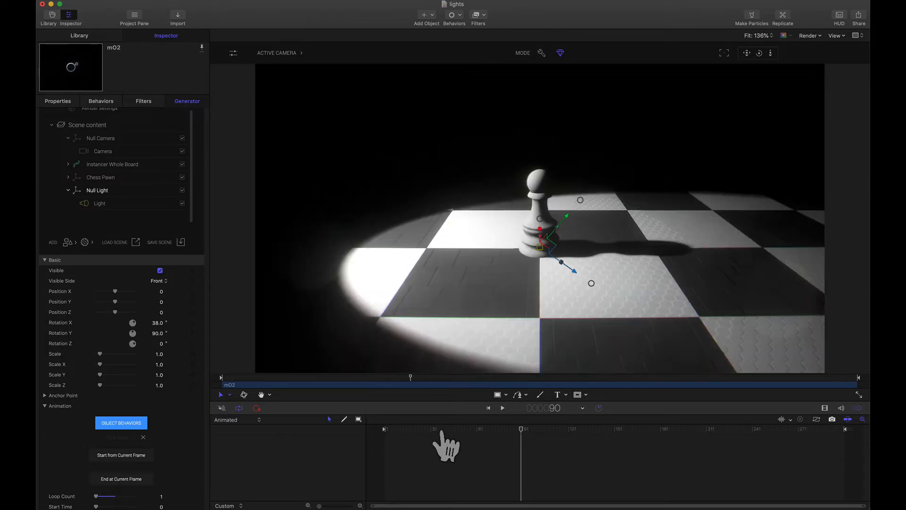
# Play the animation from the first frame to check the timing of the light's rotation
pyautogui.moveTo(434, 430); pyautogui.dragTo(373, 431)
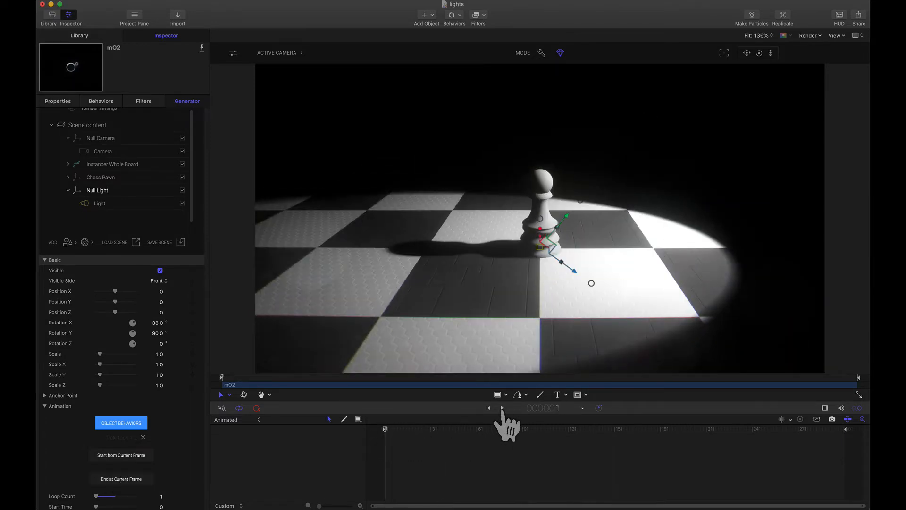
pyautogui.click(503, 407)
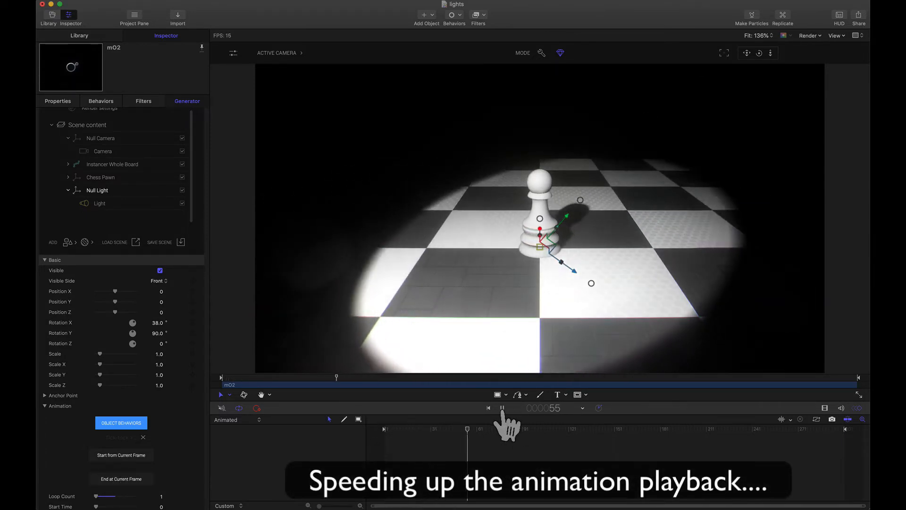
pyautogui.click(502, 407)
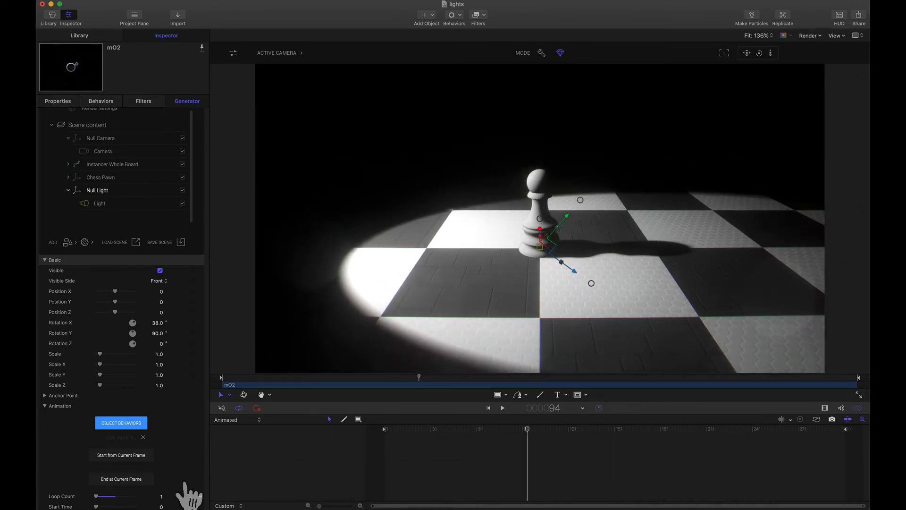
# Set Null Light's Rotation Multiplier to 2.0 and play the animation from the first frame
pyautogui.scroll(-1, 189, 474)
pyautogui.scroll(-3, 188, 474)
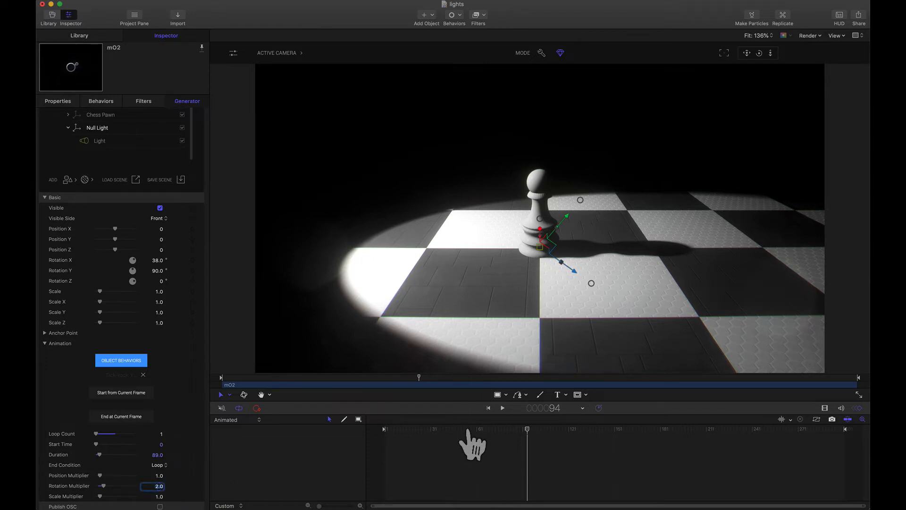
pyautogui.moveTo(466, 429); pyautogui.dragTo(335, 432)
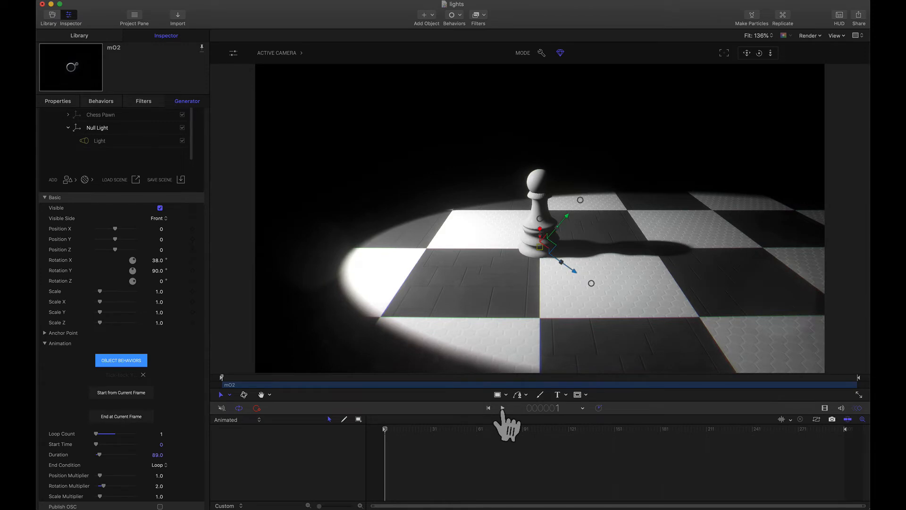
pyautogui.click(503, 408)
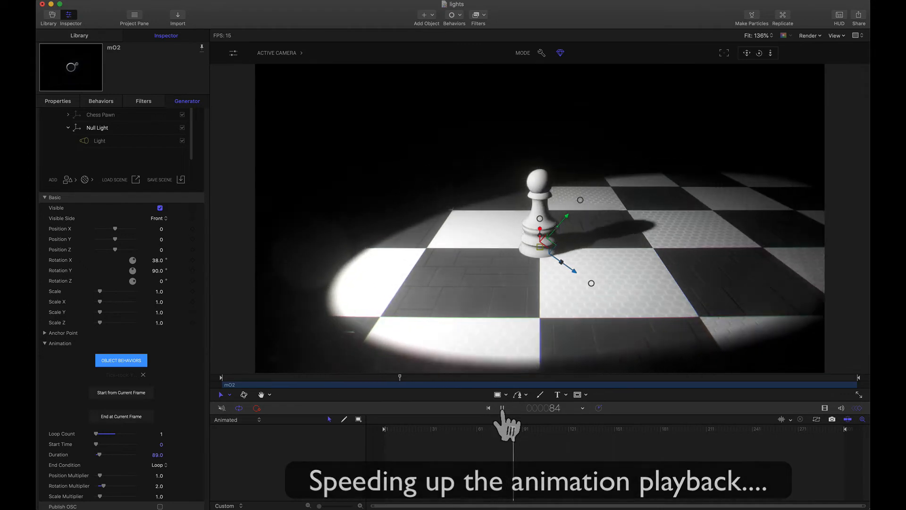
pyautogui.click(502, 408)
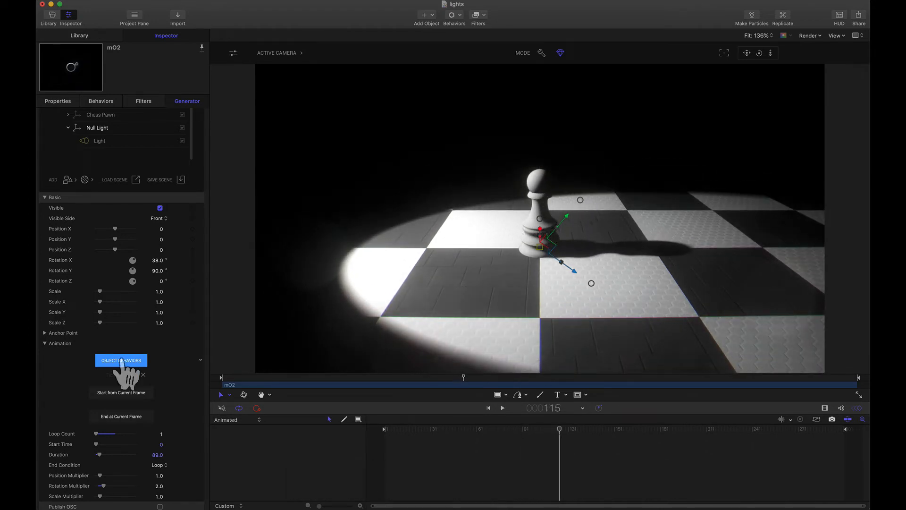
# Replace Null Light's behavior with the last one in the Animation In Rotation Y category and preview it from the first frame
pyautogui.click(121, 360)
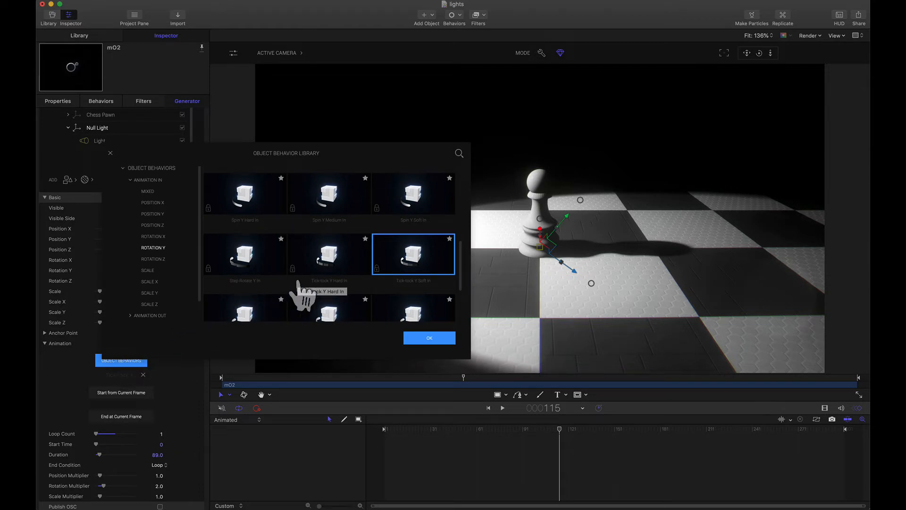
pyautogui.scroll(-5, 298, 288)
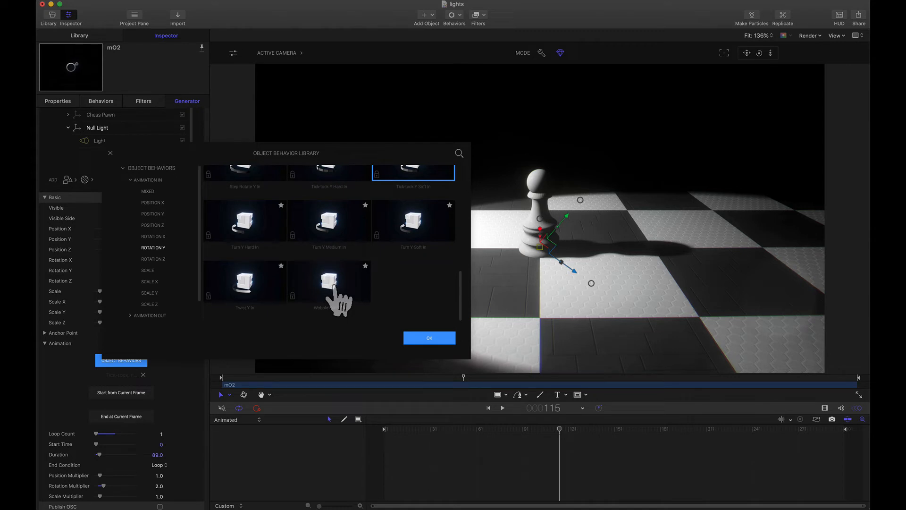
pyautogui.click(333, 289)
pyautogui.click(427, 339)
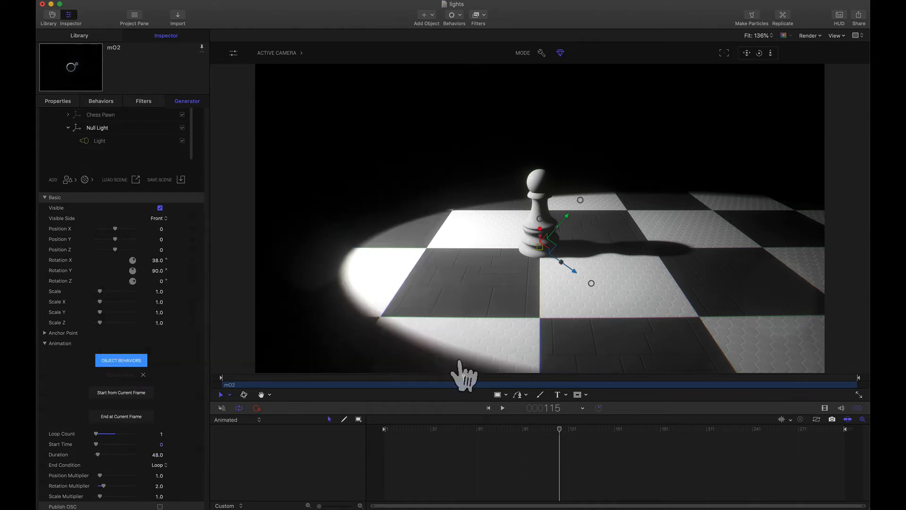
pyautogui.press('Home')
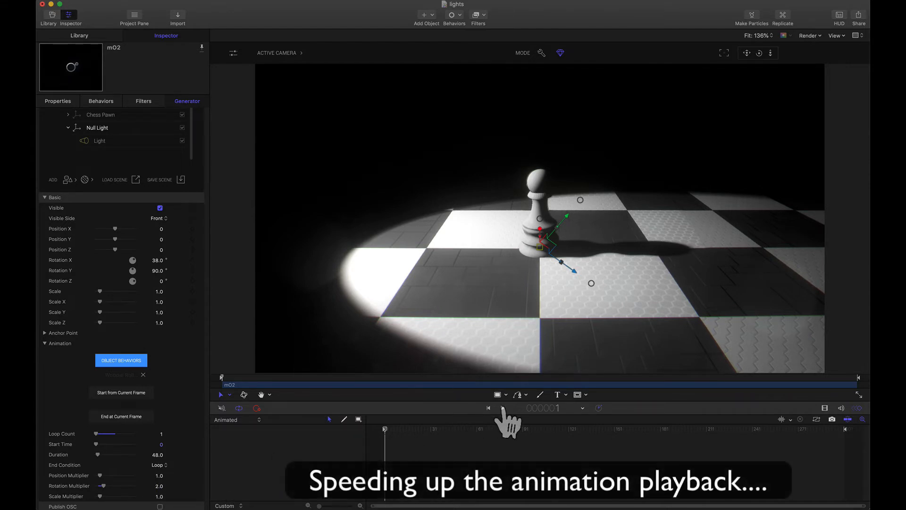
pyautogui.click(503, 407)
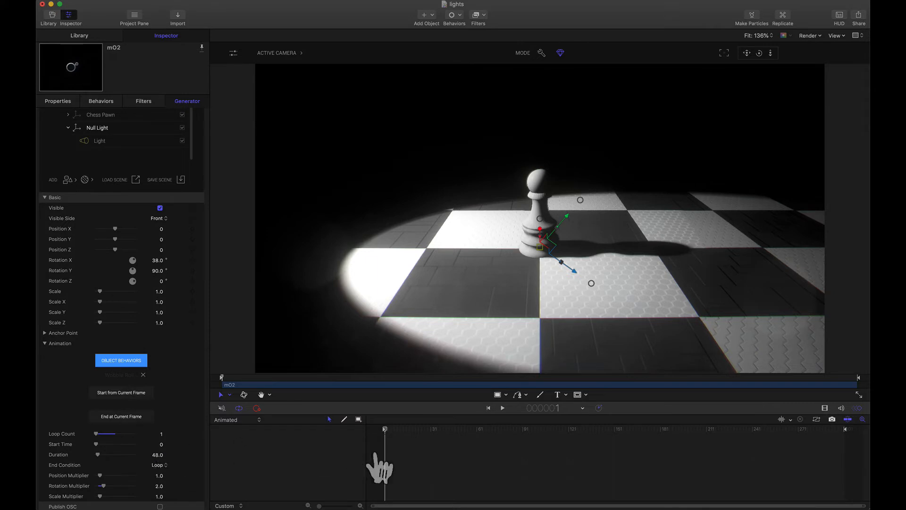
# End Null Light's new rotation behavior at frame 120 and play the animation from the first frame
pyautogui.moveTo(489, 430); pyautogui.dragTo(566, 431)
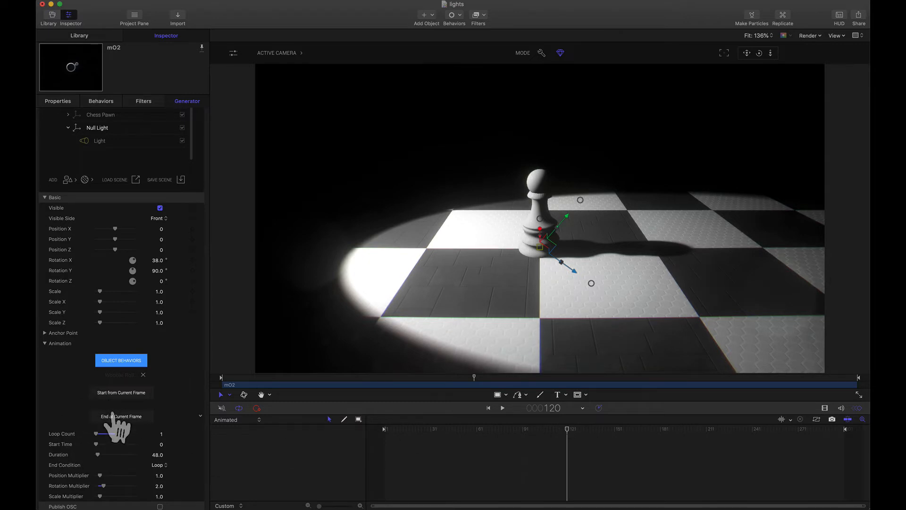
pyautogui.click(113, 416)
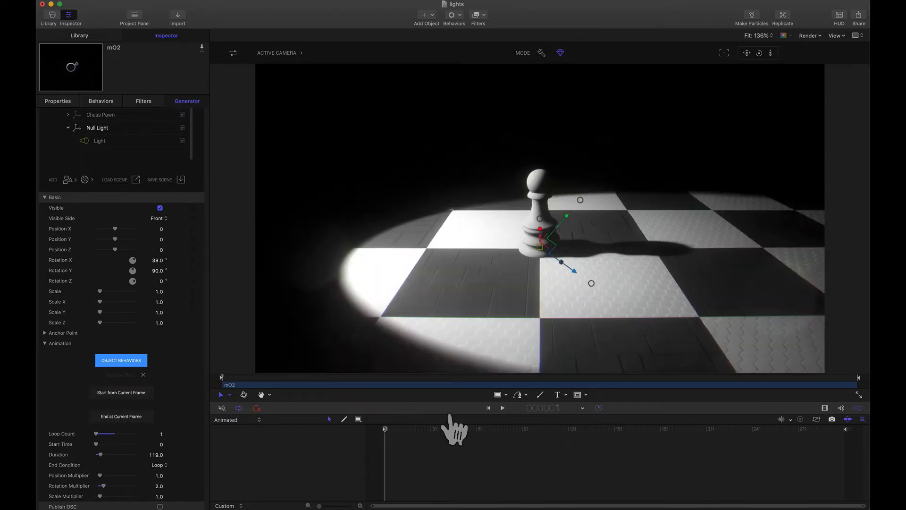
pyautogui.click(488, 408)
pyautogui.click(503, 407)
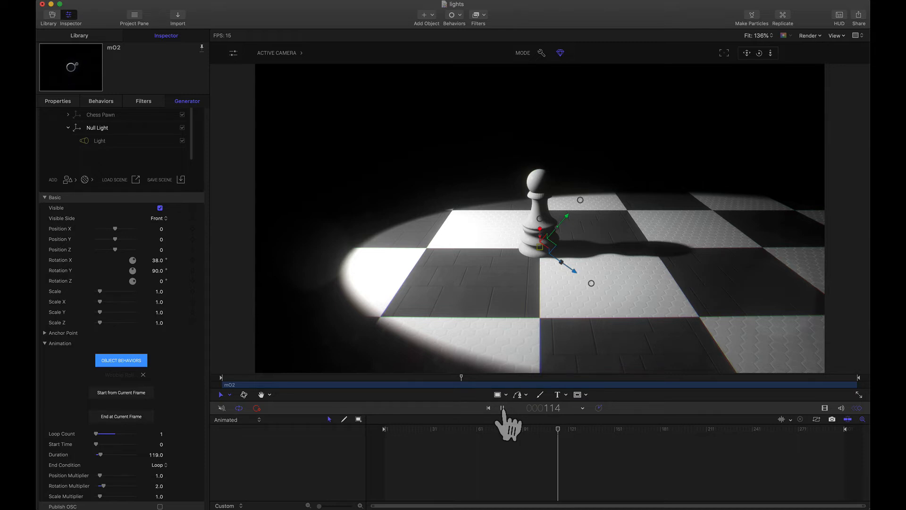
pyautogui.click(502, 408)
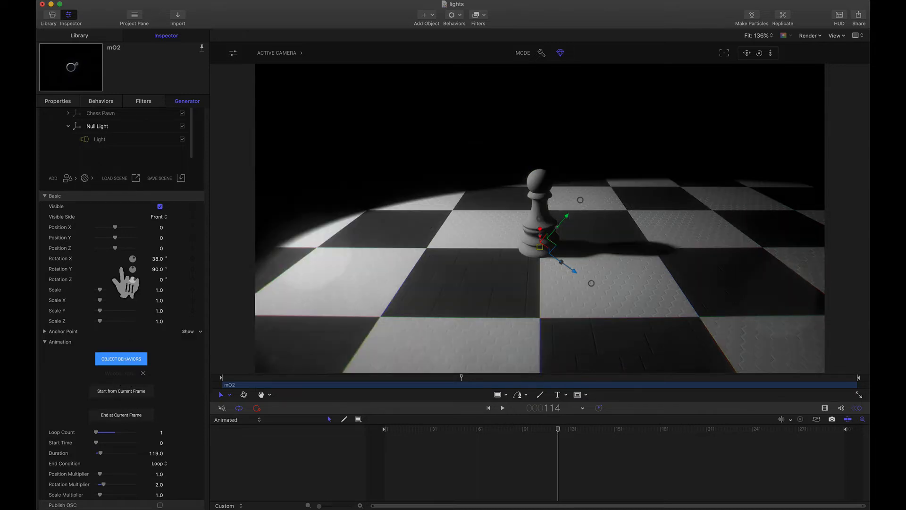
# Set the Light's Position Z to -3.82 and apply an Animation In behavior from the Position Z category to it
pyautogui.click(98, 142)
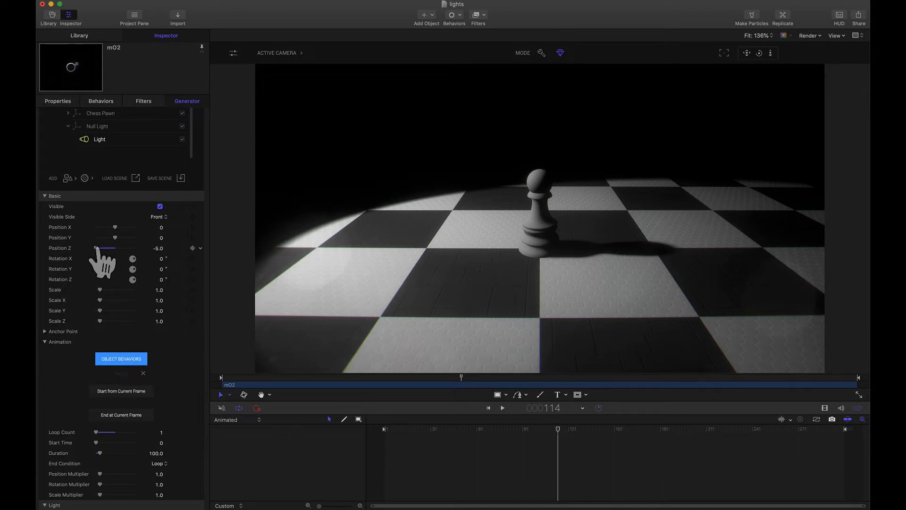
pyautogui.moveTo(97, 247)
pyautogui.mouseDown()
pyautogui.moveTo(133, 259)
pyautogui.moveTo(104, 256)
pyautogui.mouseUp()
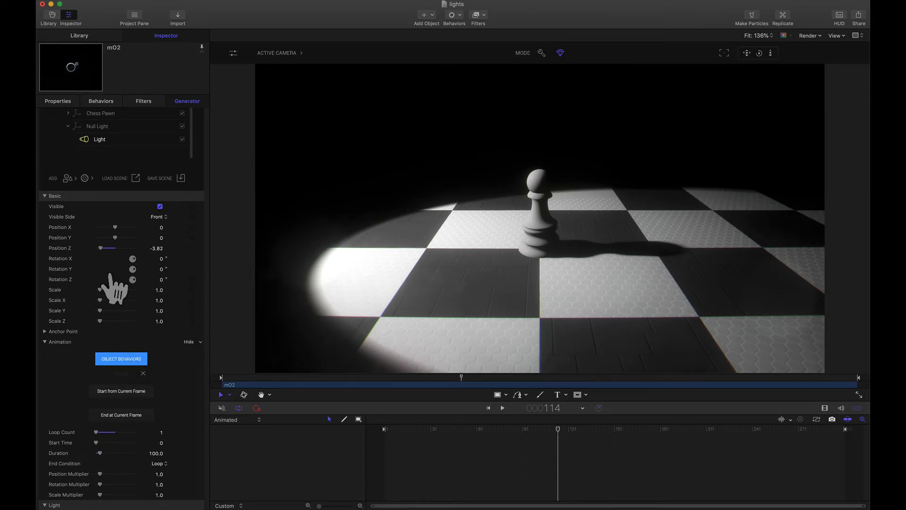
pyautogui.click(128, 359)
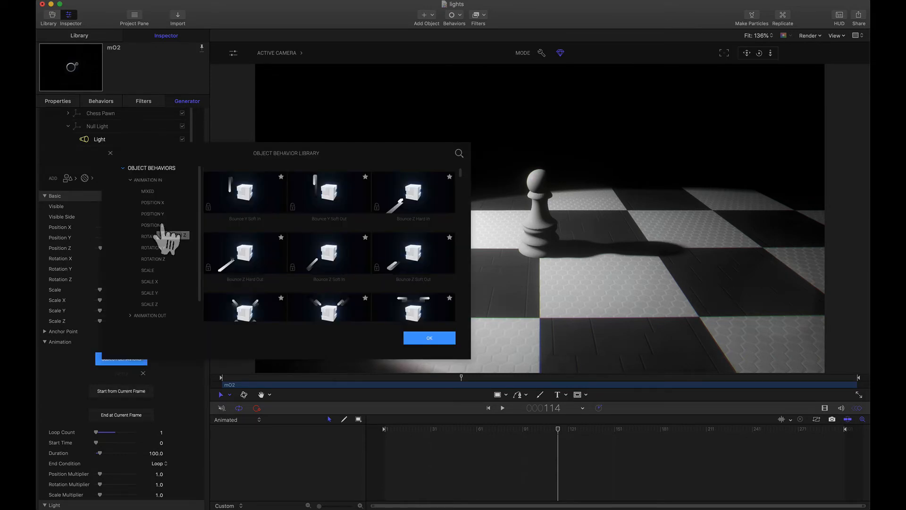
pyautogui.click(152, 225)
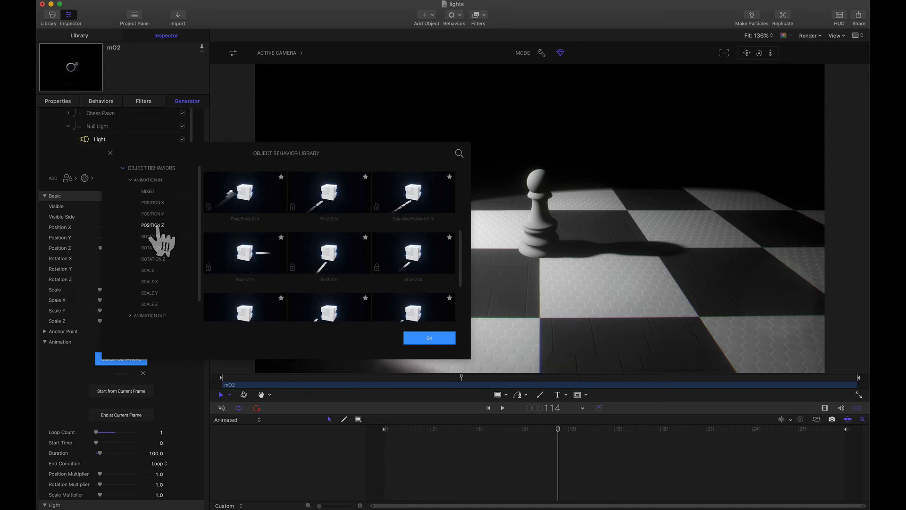
pyautogui.doubleClick(415, 213)
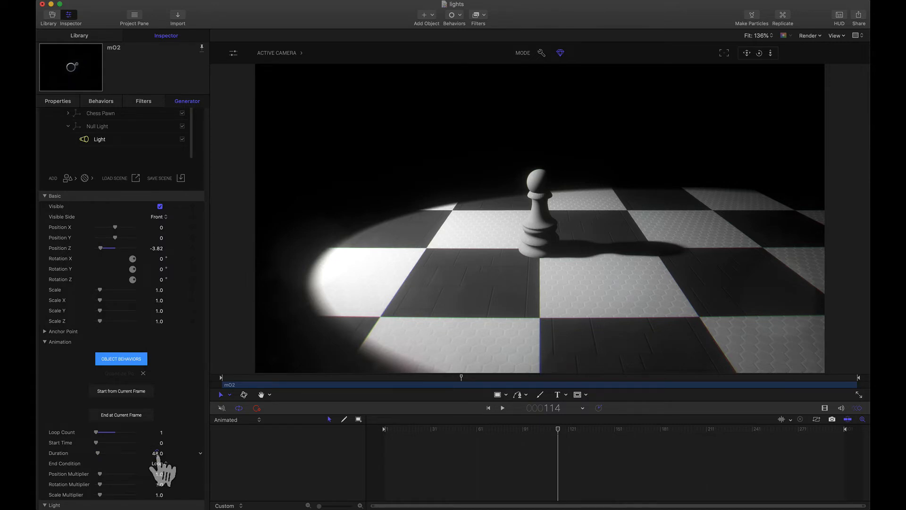
# End the Light's position behavior at frame 120 and scrub through the timeline to check its movement
pyautogui.moveTo(558, 430); pyautogui.dragTo(568, 431)
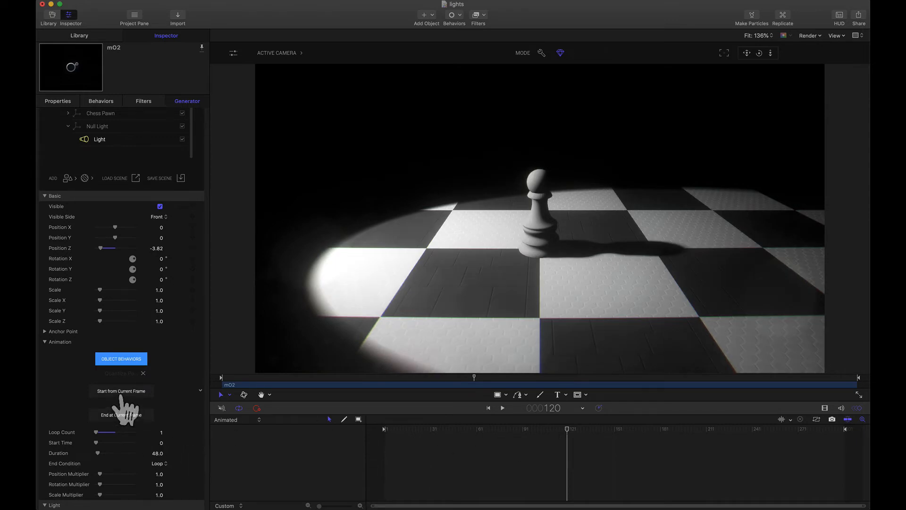
pyautogui.click(122, 414)
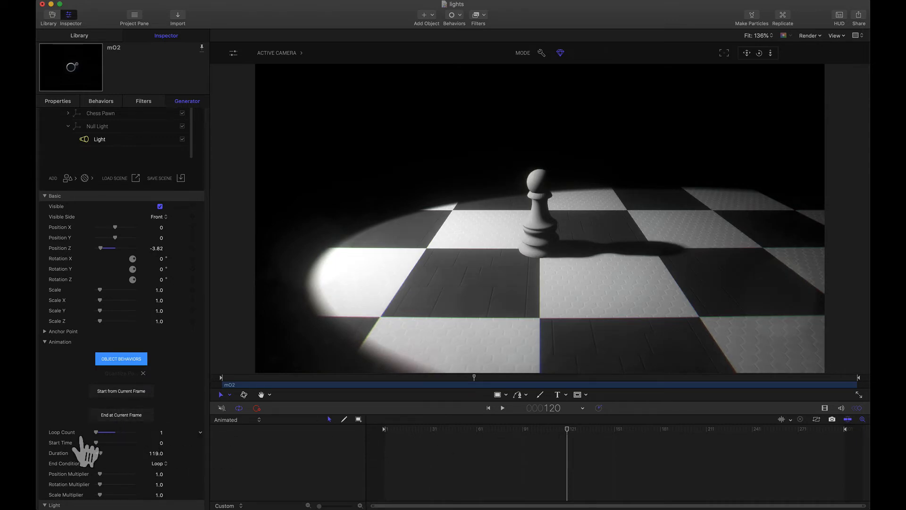
pyautogui.click(392, 430)
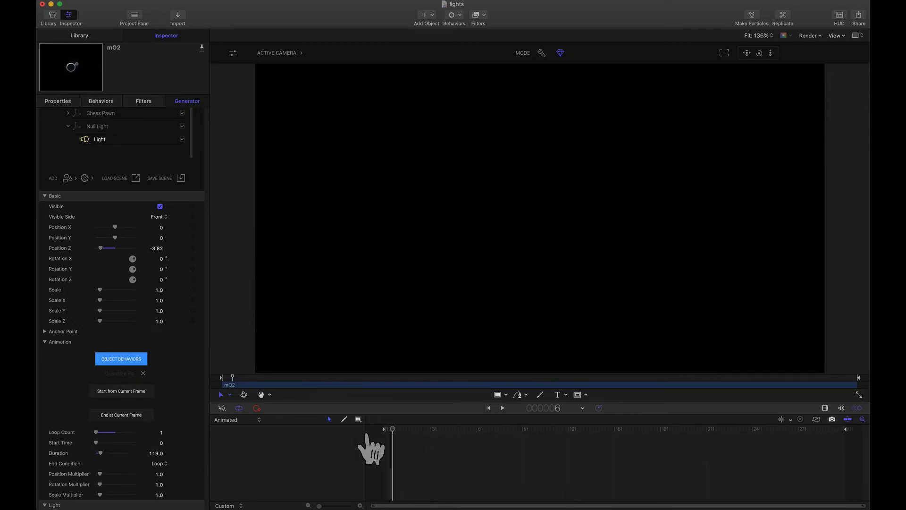
pyautogui.moveTo(366, 435); pyautogui.dragTo(553, 433)
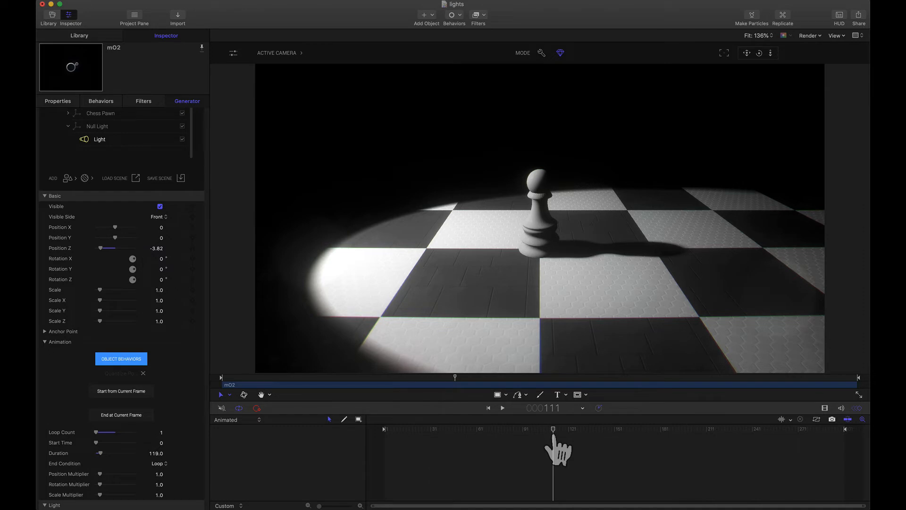
pyautogui.moveTo(479, 433); pyautogui.dragTo(428, 434)
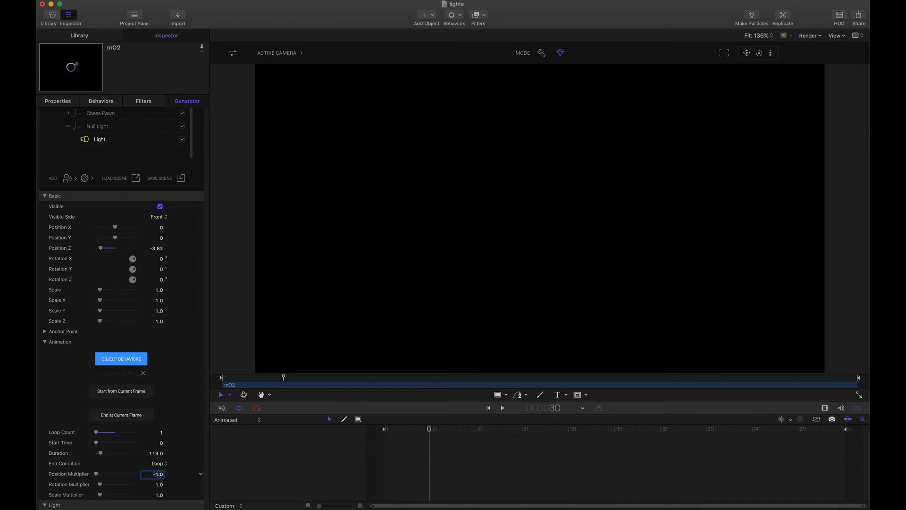
# Set the Light's Position Multiplier to -1.0 and scrub back to frame 1 in the Perspective view
pyautogui.press('Return')
pyautogui.click(289, 53)
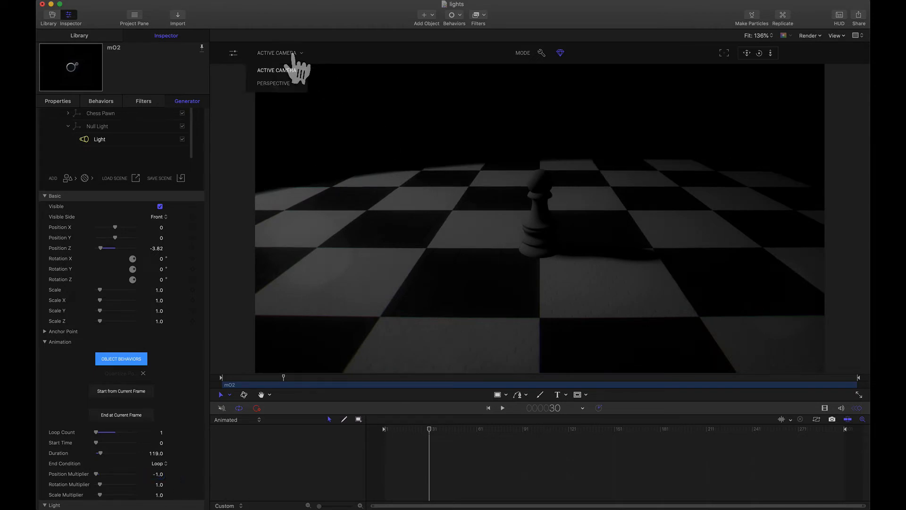
pyautogui.click(282, 84)
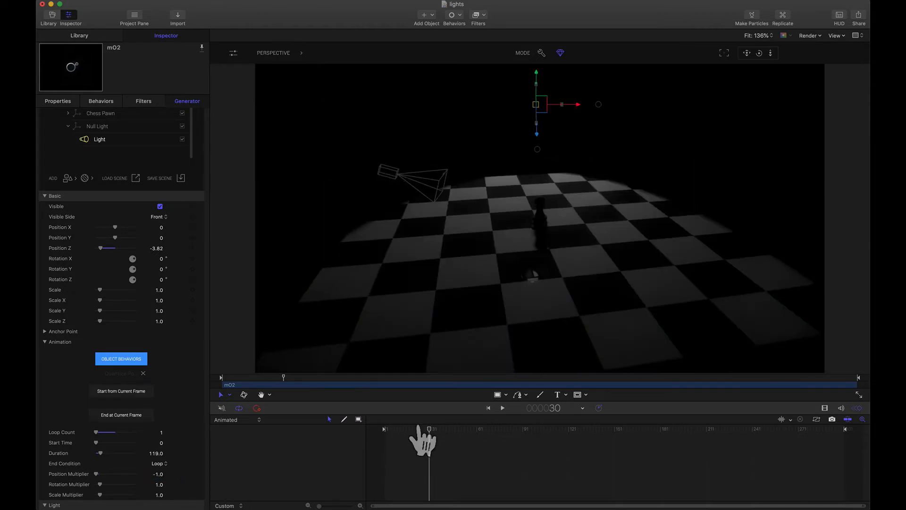
pyautogui.moveTo(423, 444); pyautogui.dragTo(337, 440)
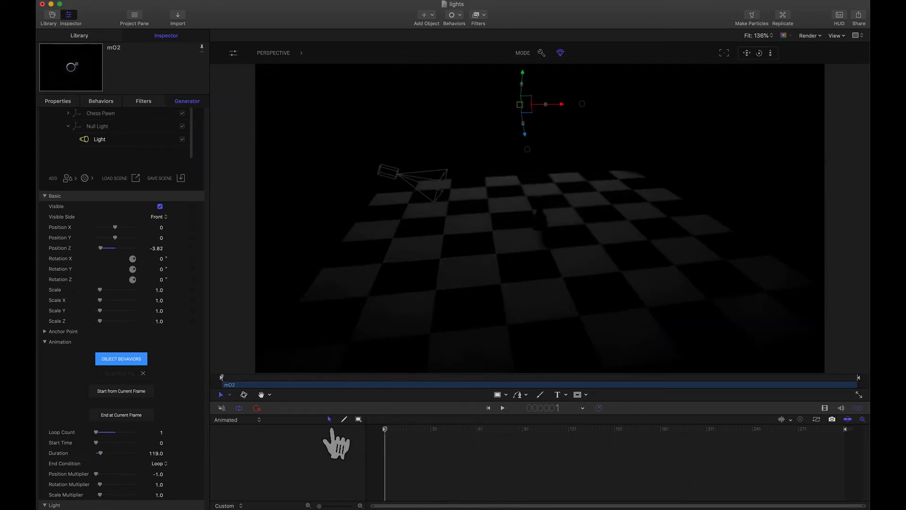
# Switch back to the Active Camera view, play the combined light animation and return to the first frame
pyautogui.click(274, 52)
pyautogui.click(277, 70)
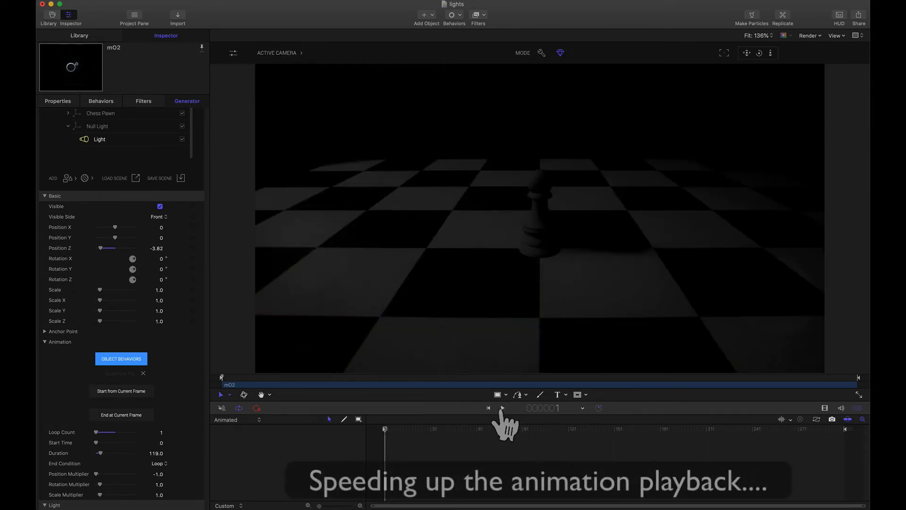
pyautogui.click(503, 408)
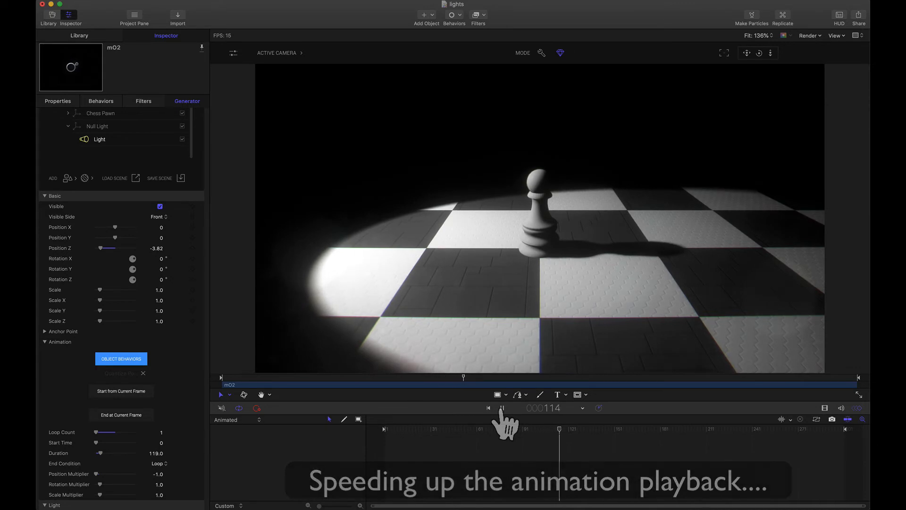
pyautogui.click(502, 408)
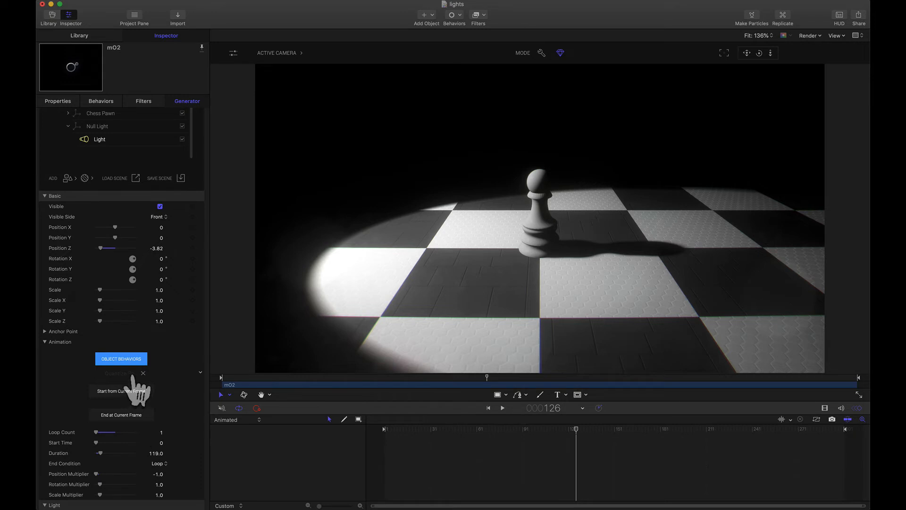
pyautogui.click(489, 408)
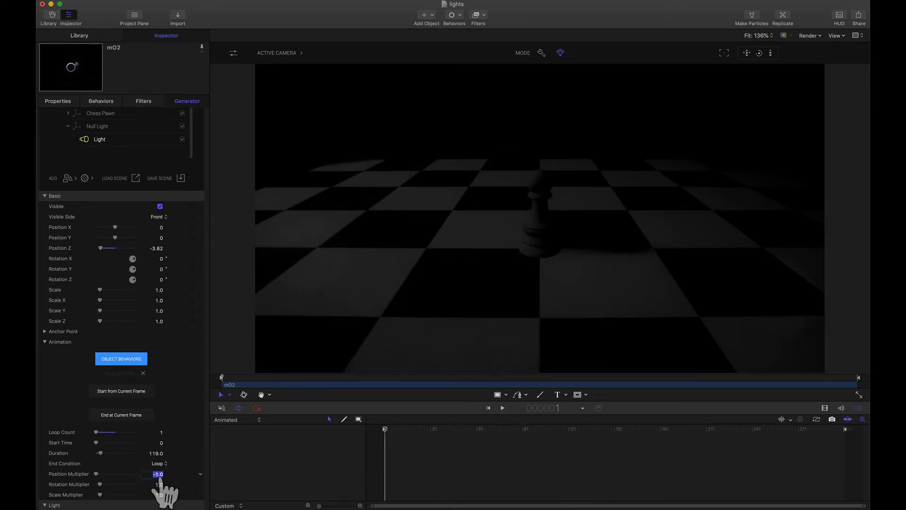
# Try a Position Multiplier of 1.0 on the Light and scrub its animation to about frame 100 in the Perspective view
pyautogui.press('Return')
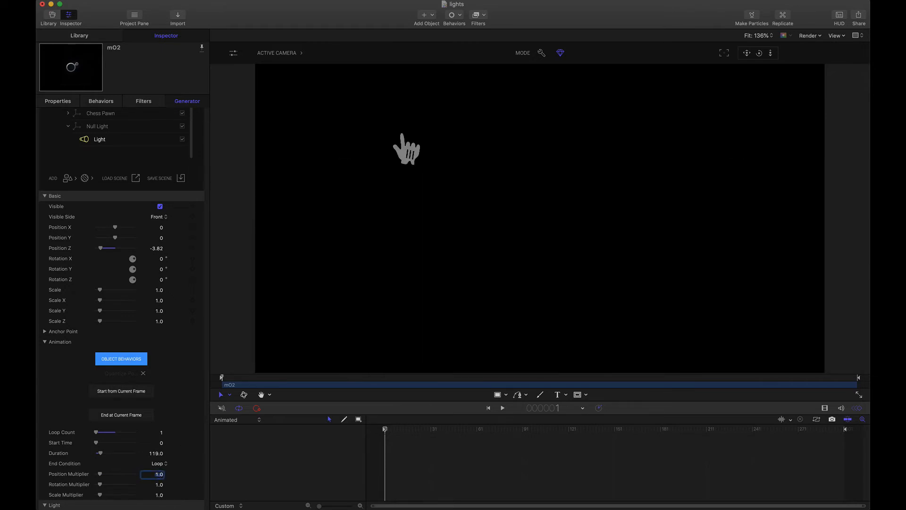
pyautogui.click(278, 54)
pyautogui.click(279, 81)
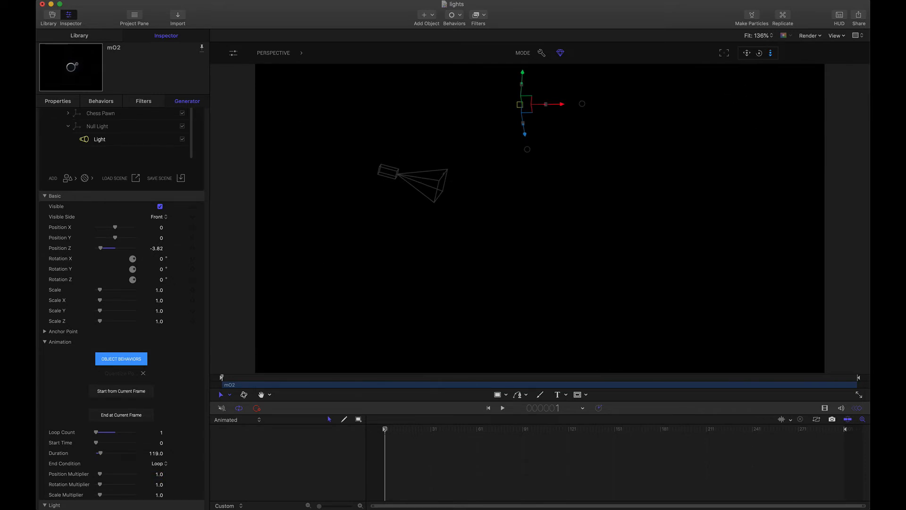
pyautogui.moveTo(770, 52); pyautogui.dragTo(530, 339)
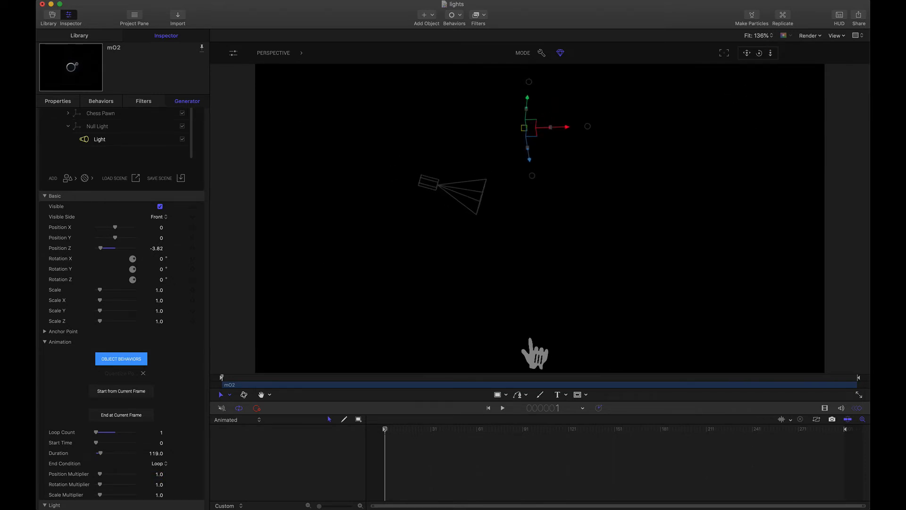
pyautogui.click(399, 429)
pyautogui.moveTo(398, 430); pyautogui.dragTo(537, 430)
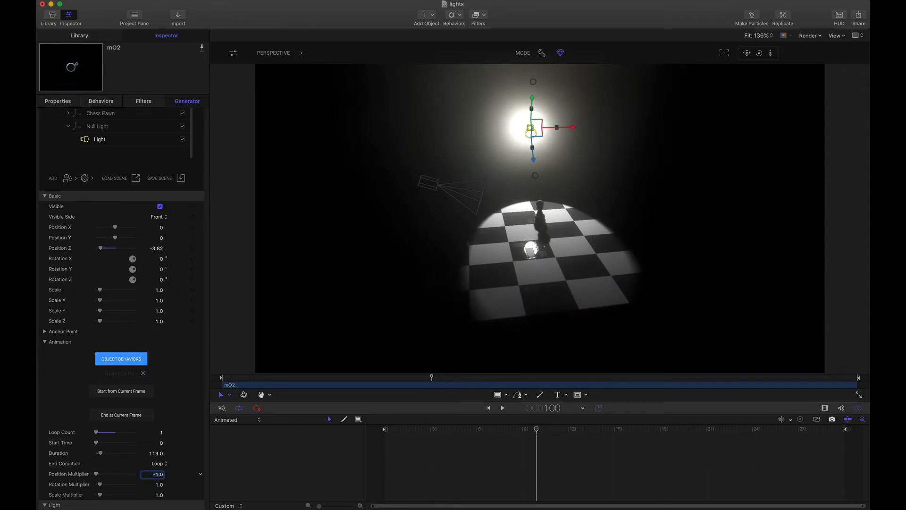
# Set the Light's Position Multiplier back to -1.0, check it around frame 102 and return to the Active Camera view
pyautogui.moveTo(461, 430); pyautogui.dragTo(539, 431)
pyautogui.click(276, 54)
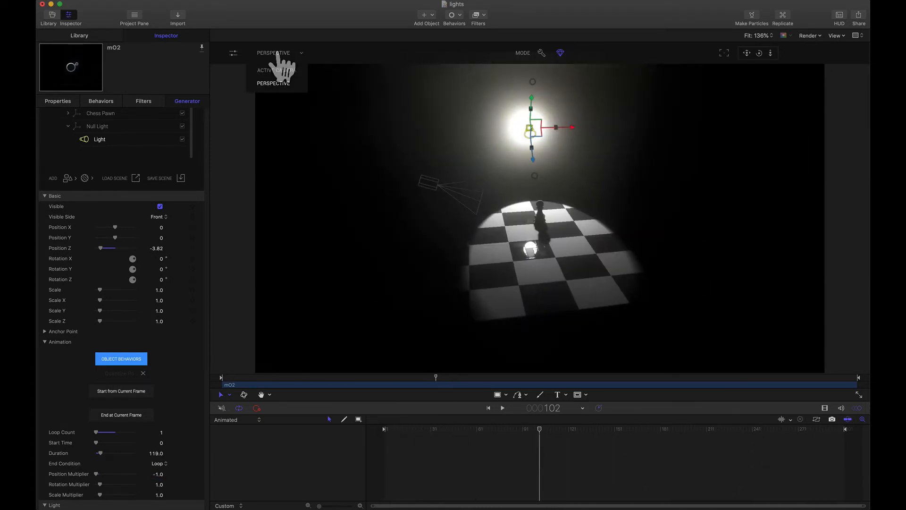
pyautogui.click(277, 71)
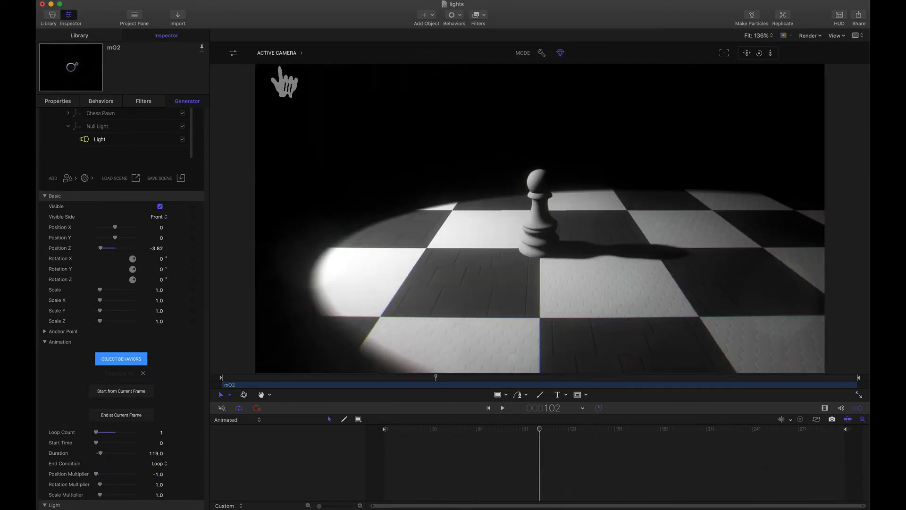
# Replace the Light's behavior with the Animation In Position Z behavior listed just before Slide Z In, ending it at frame 120
pyautogui.click(121, 360)
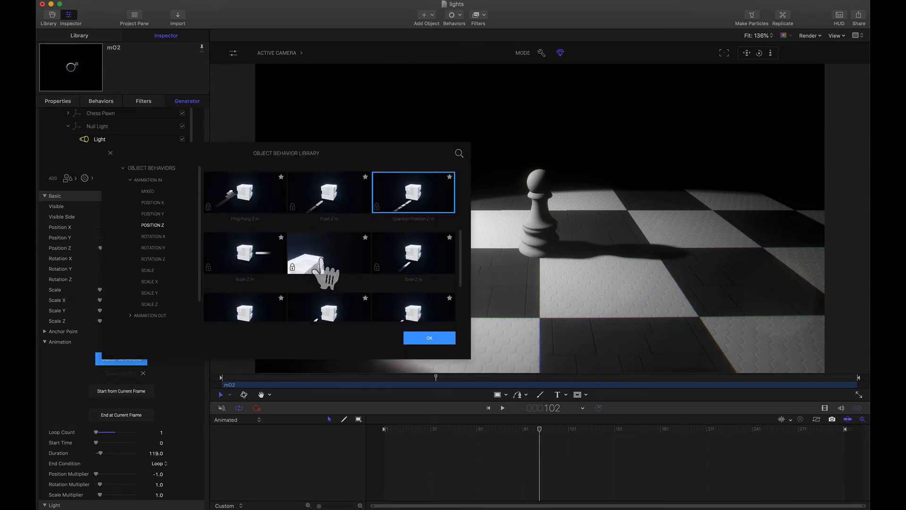
pyautogui.click(329, 268)
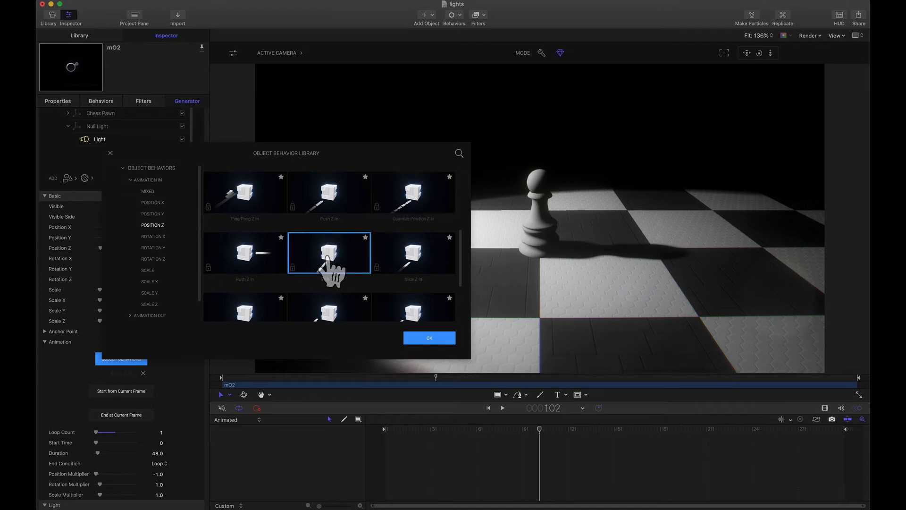
pyautogui.click(423, 338)
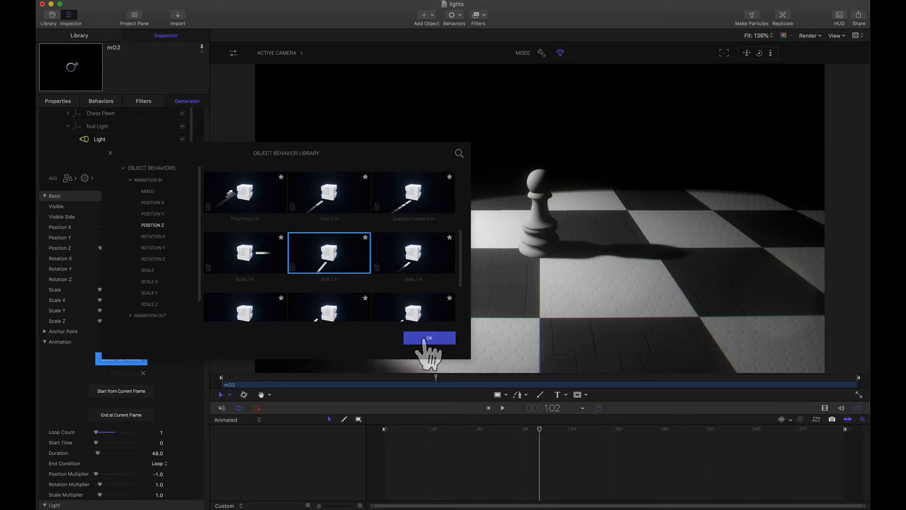
pyautogui.click(423, 338)
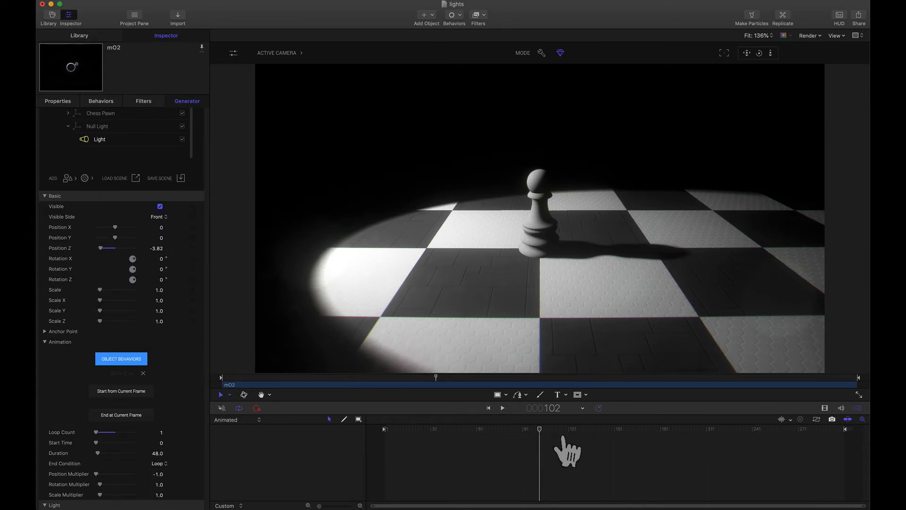
pyautogui.moveTo(556, 429); pyautogui.dragTo(565, 430)
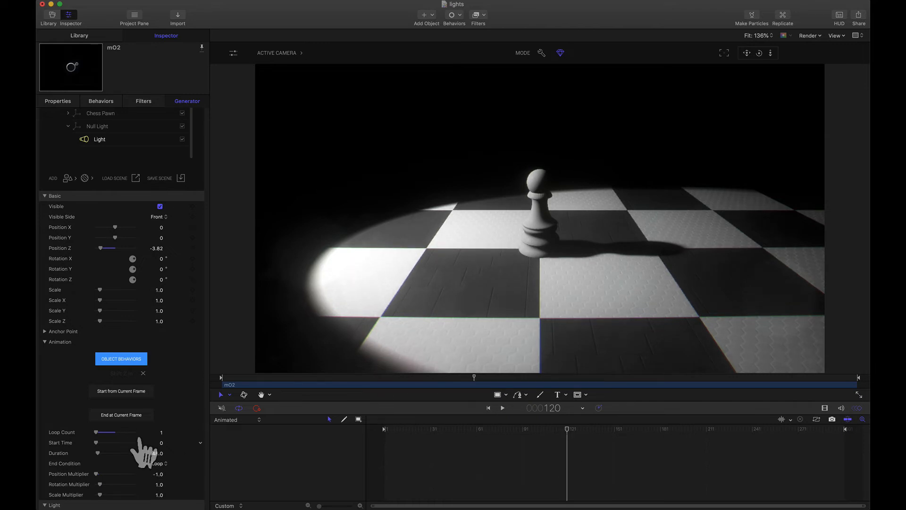
pyautogui.click(123, 418)
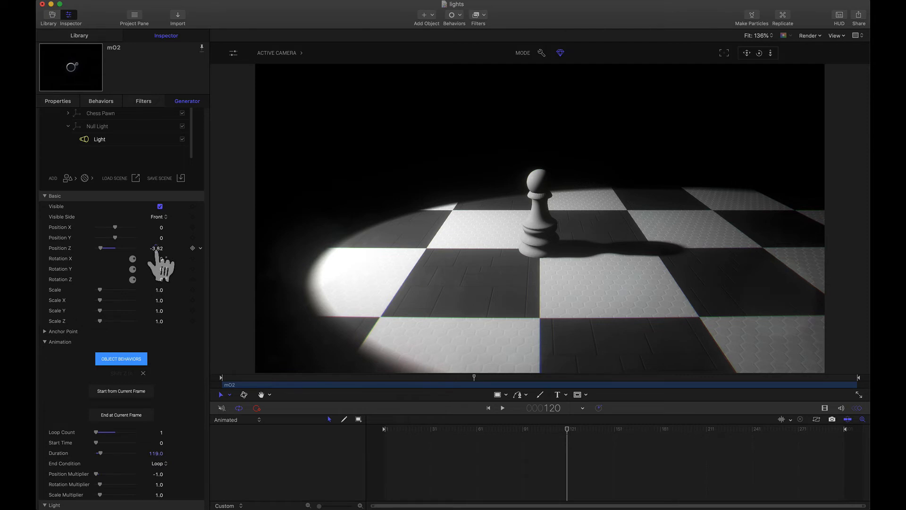
# Play the light animation from the first frame to check the new behavior
pyautogui.click(380, 429)
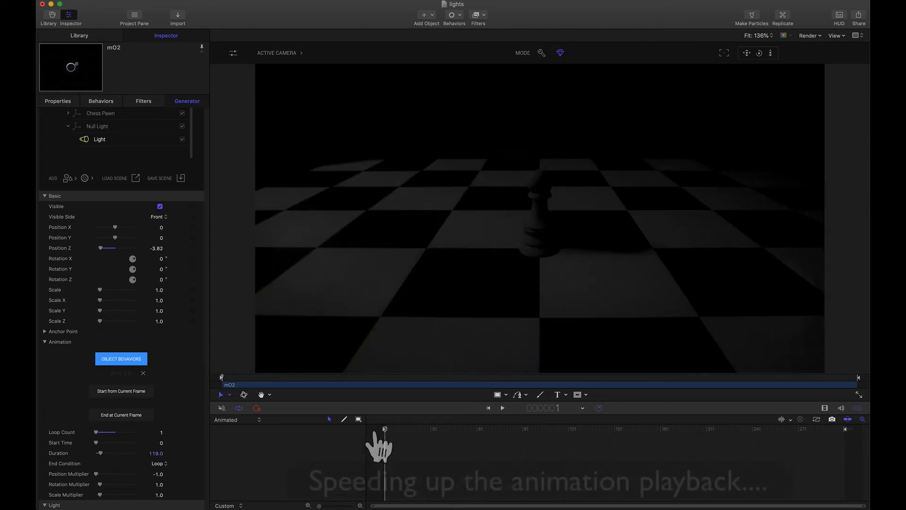
pyautogui.click(502, 408)
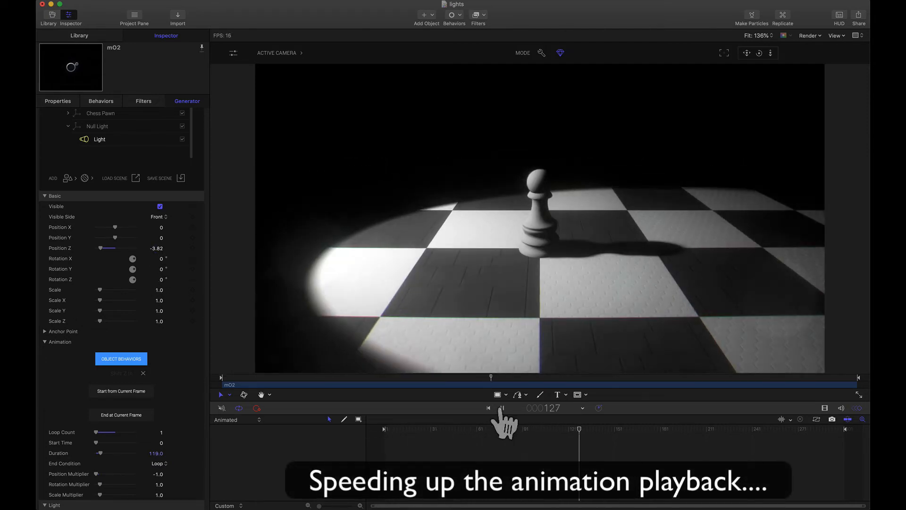
pyautogui.click(489, 408)
# Try a Position Multiplier of -0.5 on the Light and play the animation from frame 1
pyautogui.moveTo(384, 428); pyautogui.dragTo(366, 429)
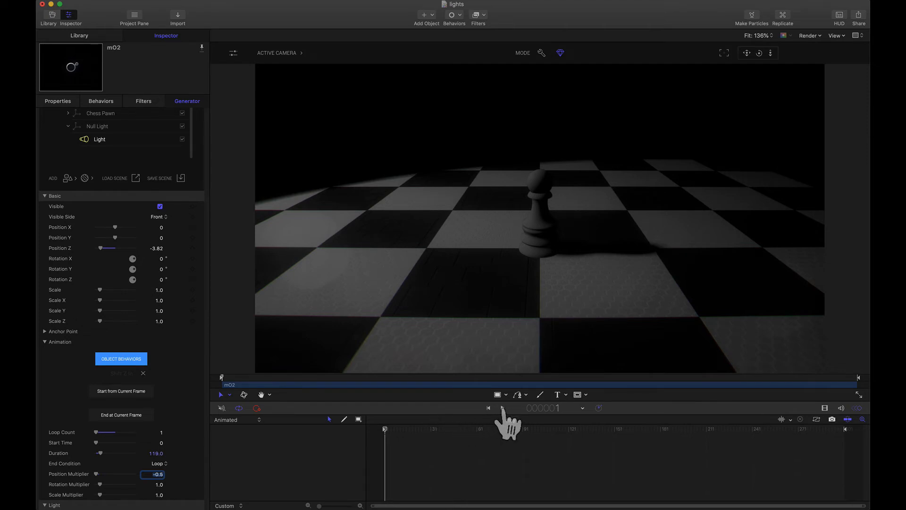
pyautogui.click(502, 408)
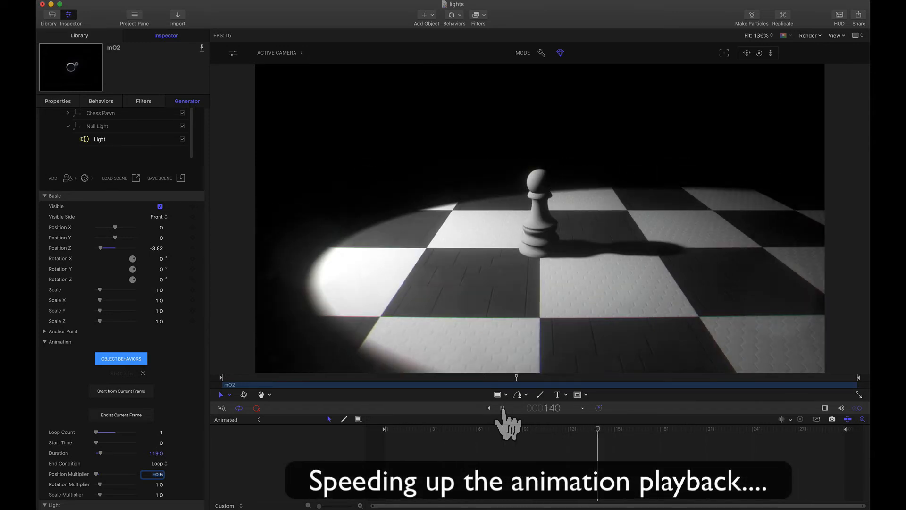
pyautogui.click(502, 407)
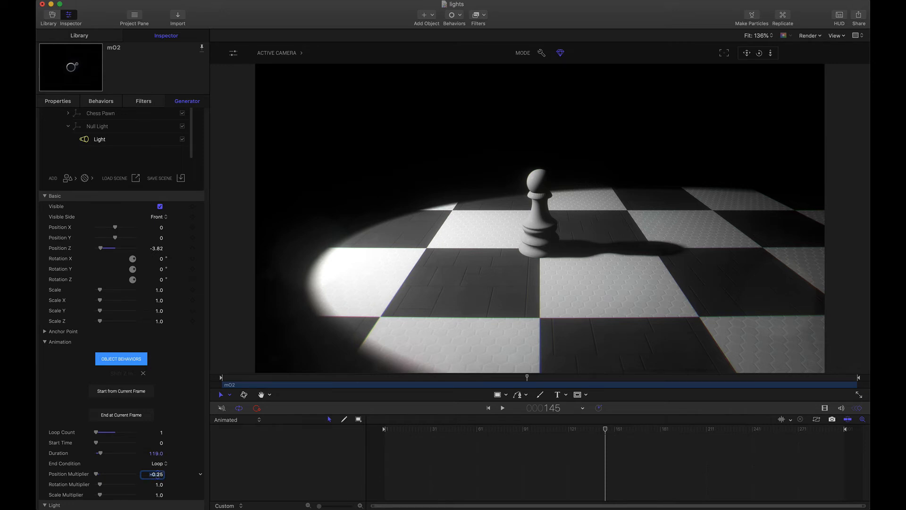
# Set the Light's Position Multiplier to -0.25 and play the animation from the first frame
pyautogui.click(383, 429)
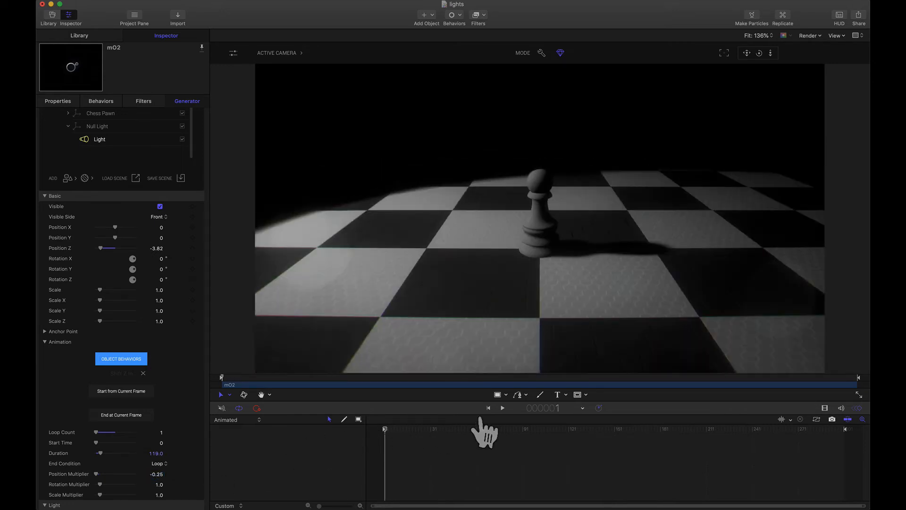
pyautogui.click(502, 407)
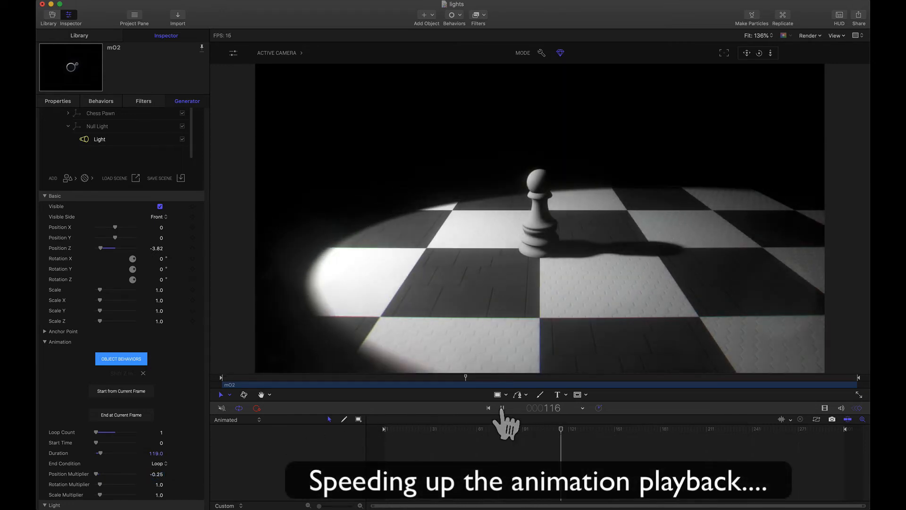
pyautogui.click(502, 408)
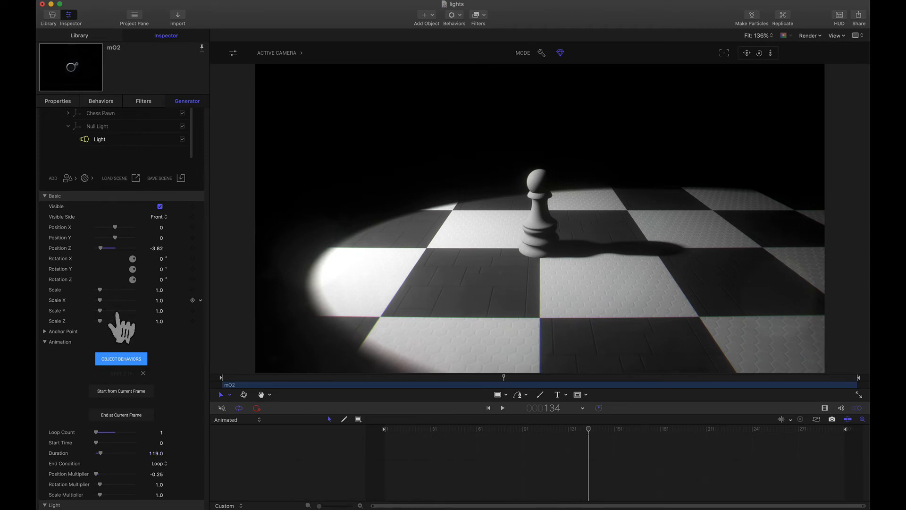
# Remove the object behaviors from Null Light and its Light, and reset their animation settings to the defaults
pyautogui.click(103, 126)
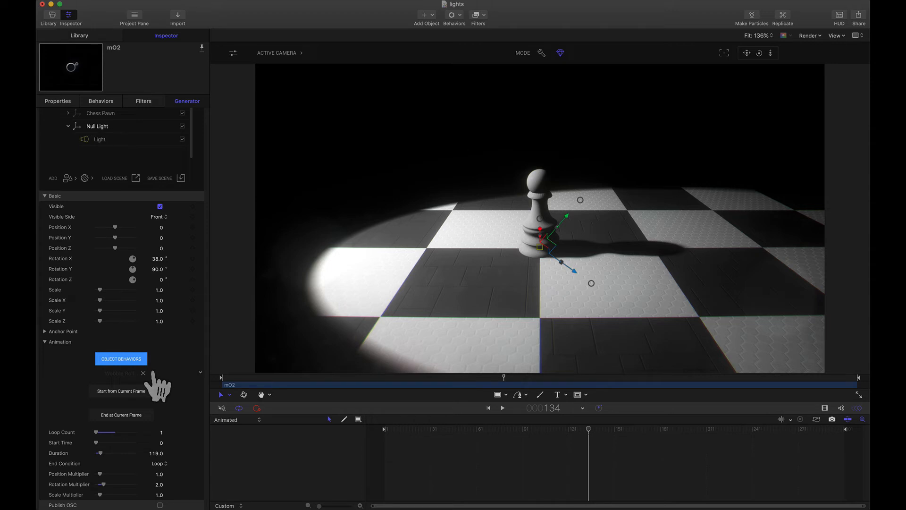
pyautogui.click(115, 142)
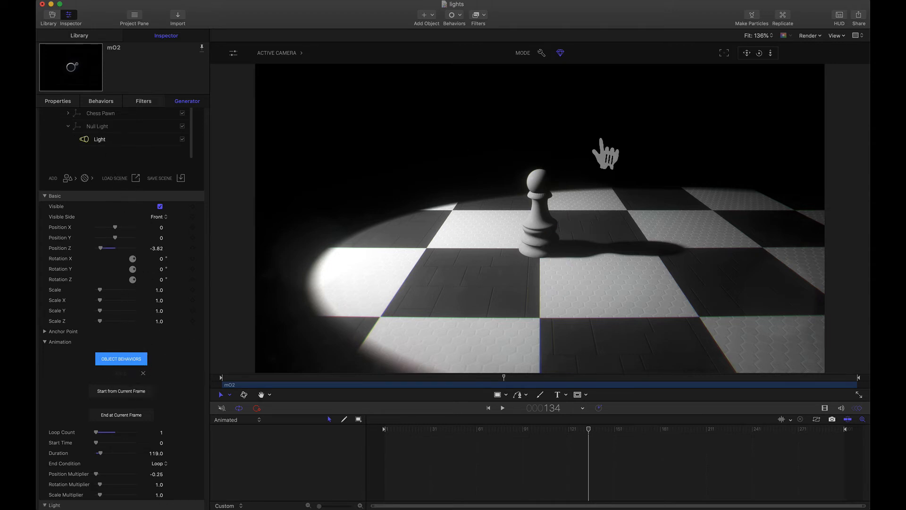
pyautogui.scroll(2, 137, 151)
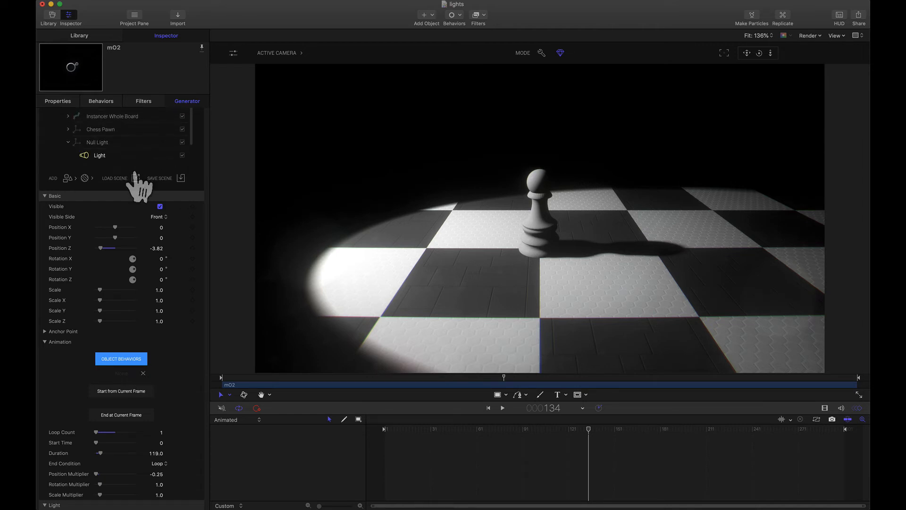
pyautogui.click(101, 143)
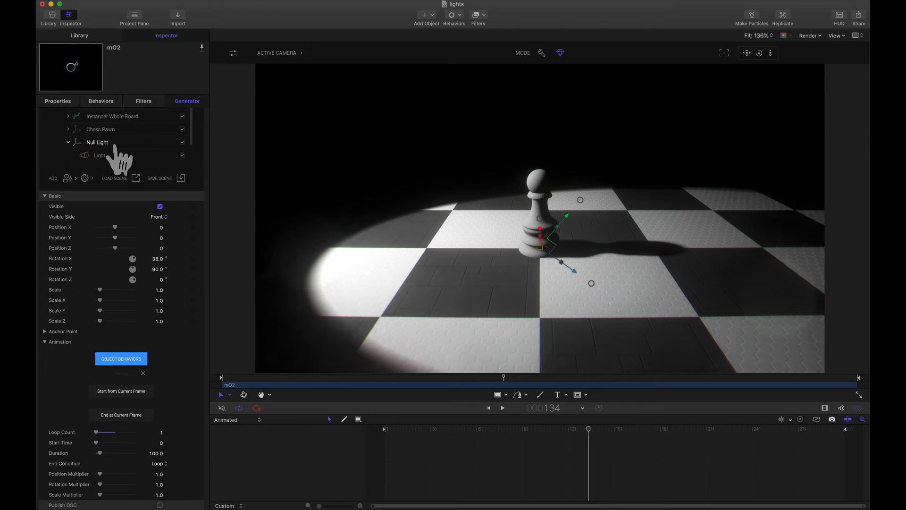
# Rename Null Light as "Null Light Left" and duplicate it together with its Light
pyautogui.scroll(4, 117, 236)
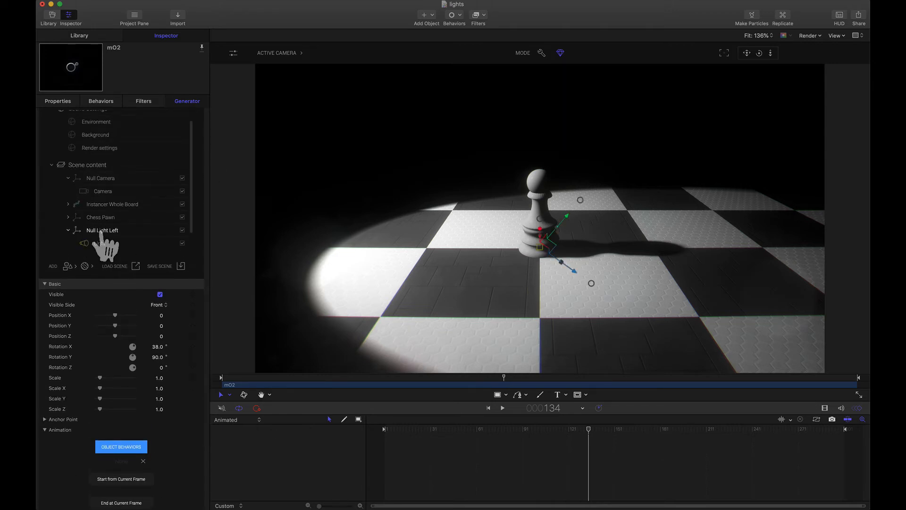
pyautogui.rightClick(101, 232)
pyautogui.click(108, 229)
pyautogui.scroll(-2, 121, 253)
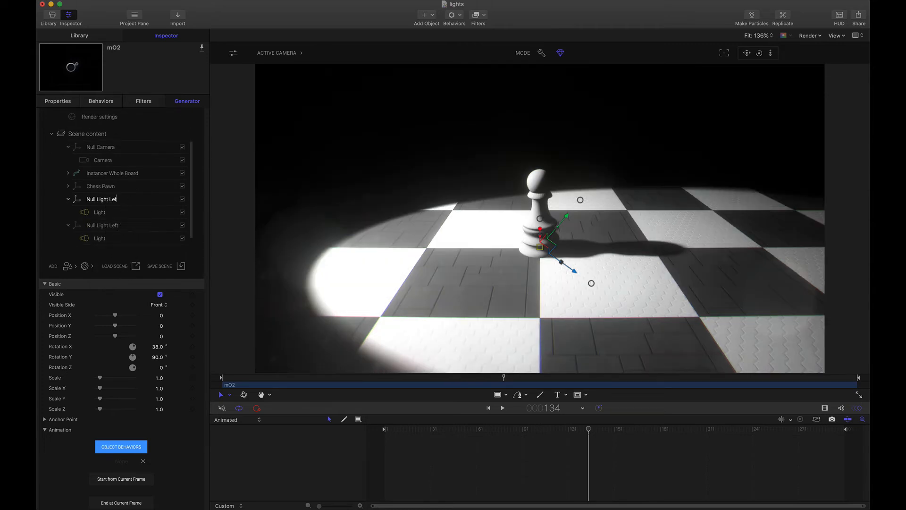
# Rename the duplicated null as "Null Light Right" and set its Rotation Y to -90°
pyautogui.press('BackSpace')
pyautogui.write('Right')
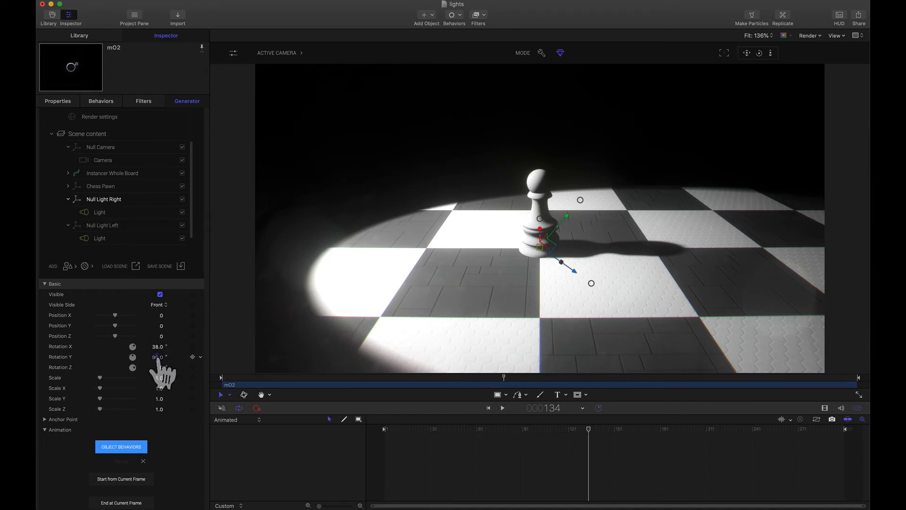
pyautogui.moveTo(157, 358); pyautogui.dragTo(156, 358)
pyautogui.moveTo(158, 357); pyautogui.dragTo(158, 358)
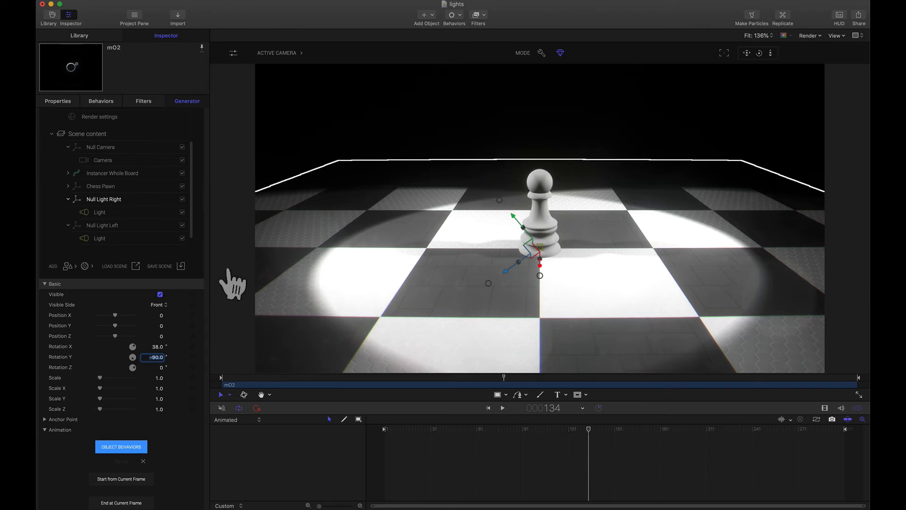
# Give the Light under Null Light Right a pink color and set its Intensity to 49
pyautogui.scroll(-3, 175, 418)
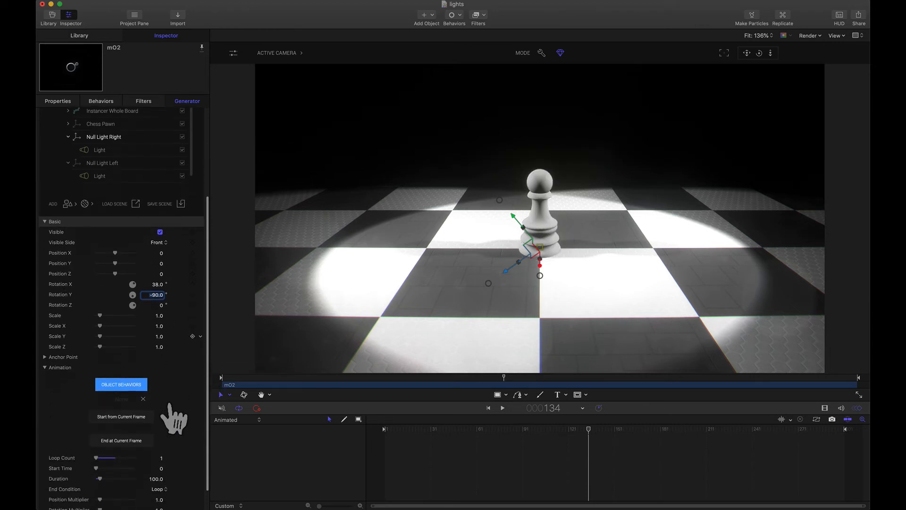
pyautogui.scroll(6, 174, 359)
pyautogui.click(97, 271)
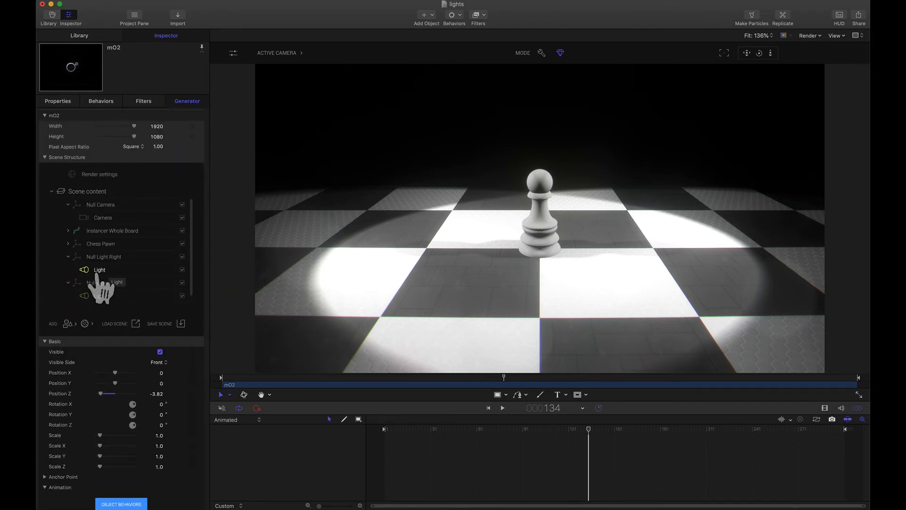
pyautogui.moveTo(100, 274); pyautogui.dragTo(156, 424)
pyautogui.scroll(-5, 156, 425)
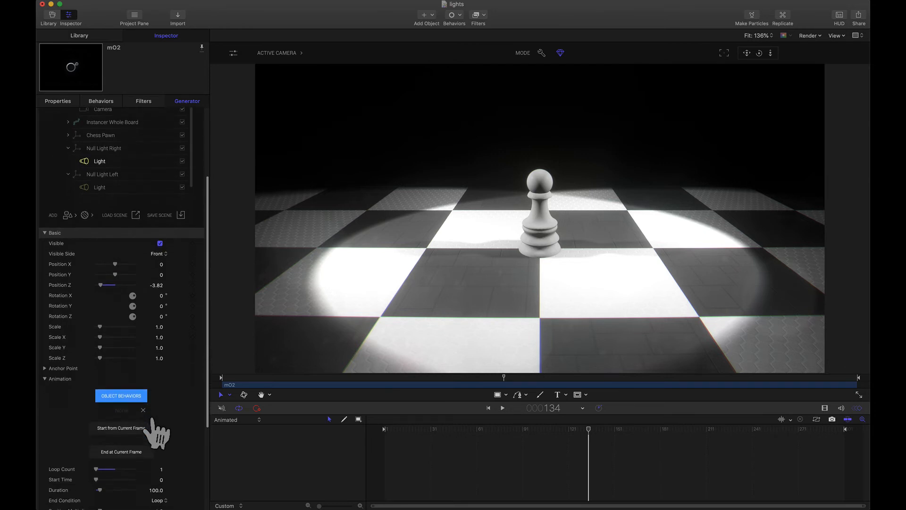
pyautogui.scroll(-5, 156, 432)
pyautogui.moveTo(156, 444); pyautogui.dragTo(173, 419)
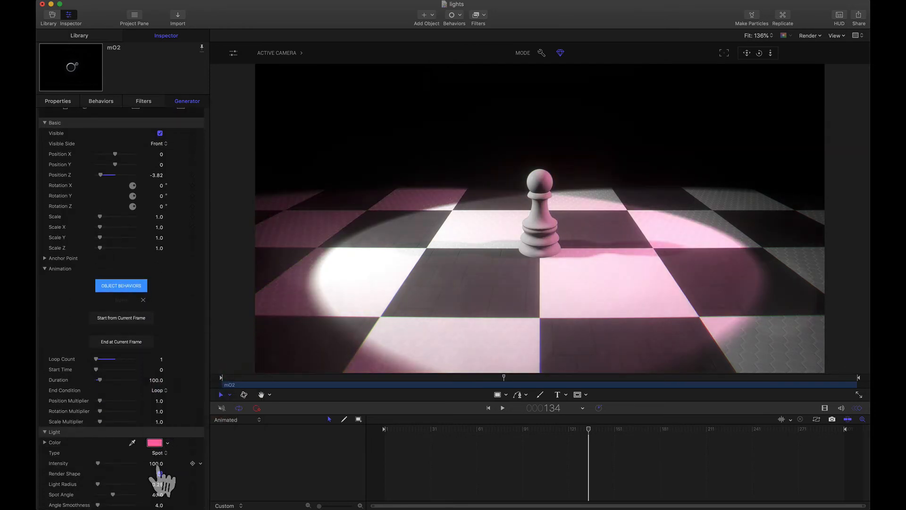
pyautogui.moveTo(156, 463); pyautogui.dragTo(137, 463)
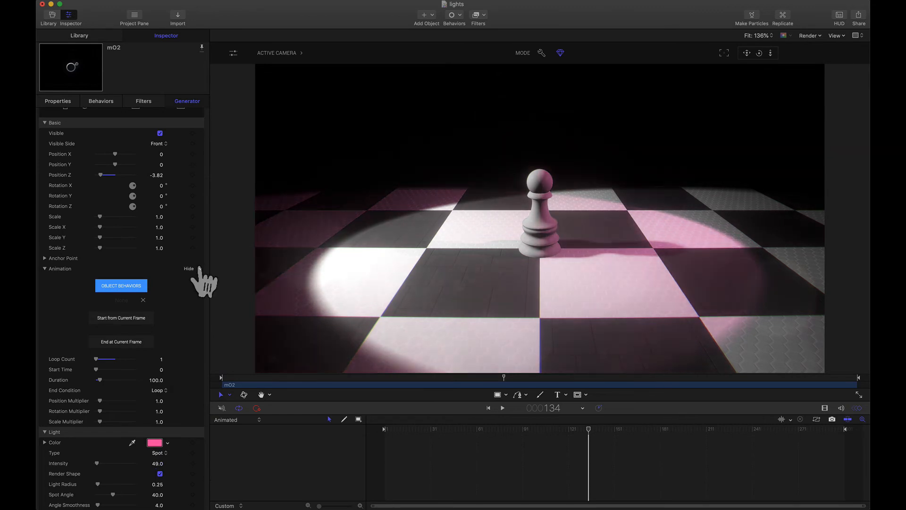
# Give the Light under Null Light Left a light blue color and set its Intensity to 167
pyautogui.scroll(5, 207, 265)
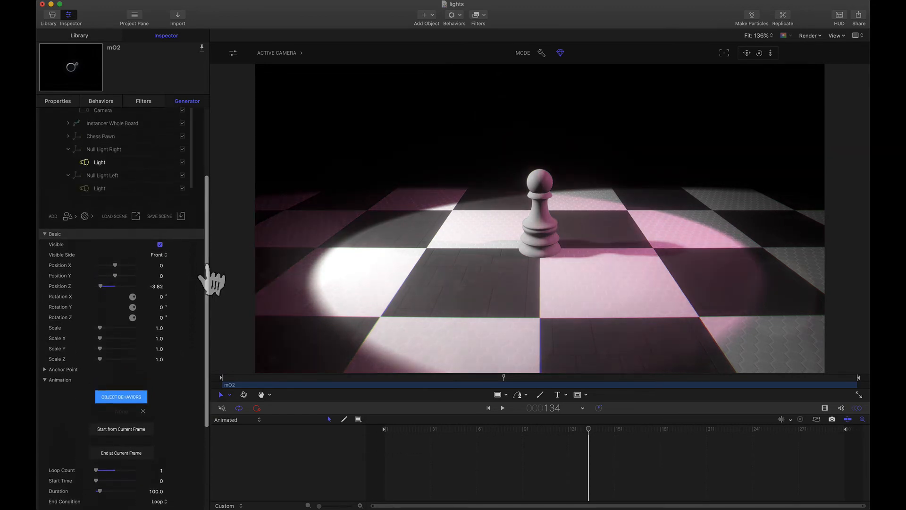
pyautogui.scroll(-5, 184, 284)
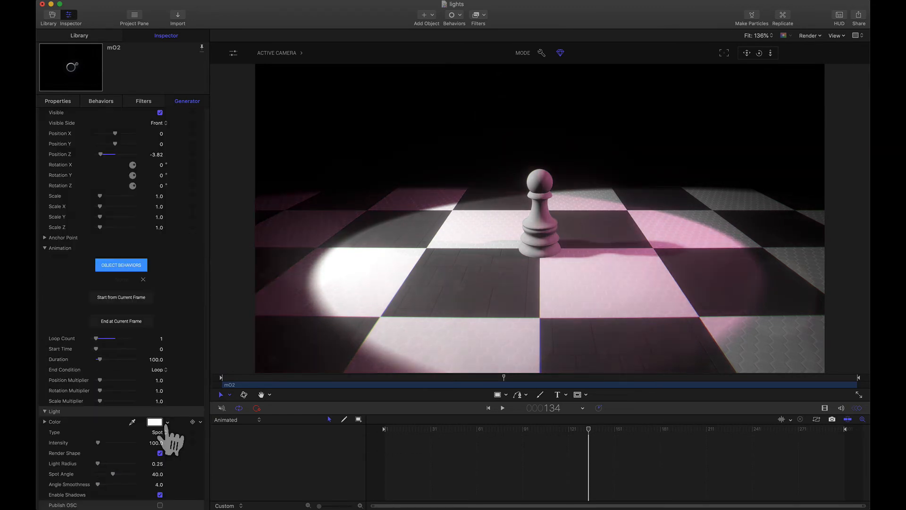
pyautogui.click(165, 422)
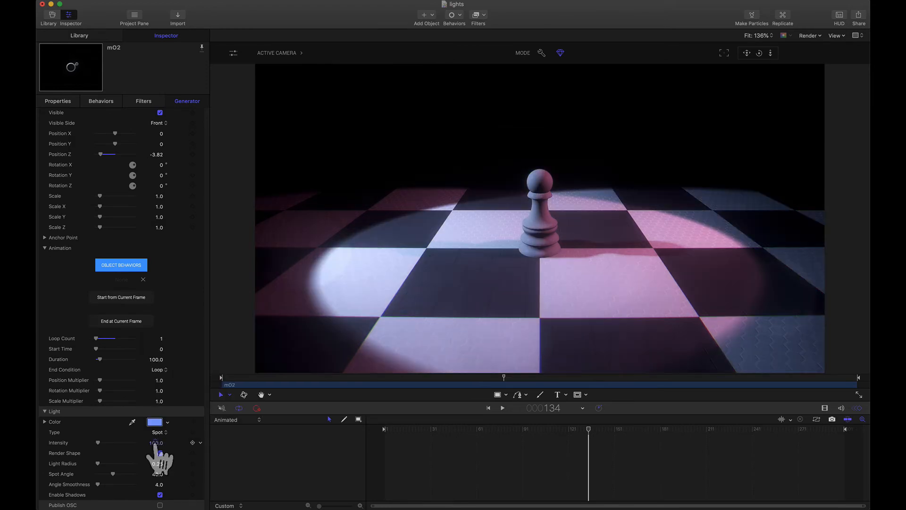
pyautogui.moveTo(155, 442); pyautogui.dragTo(643, 263)
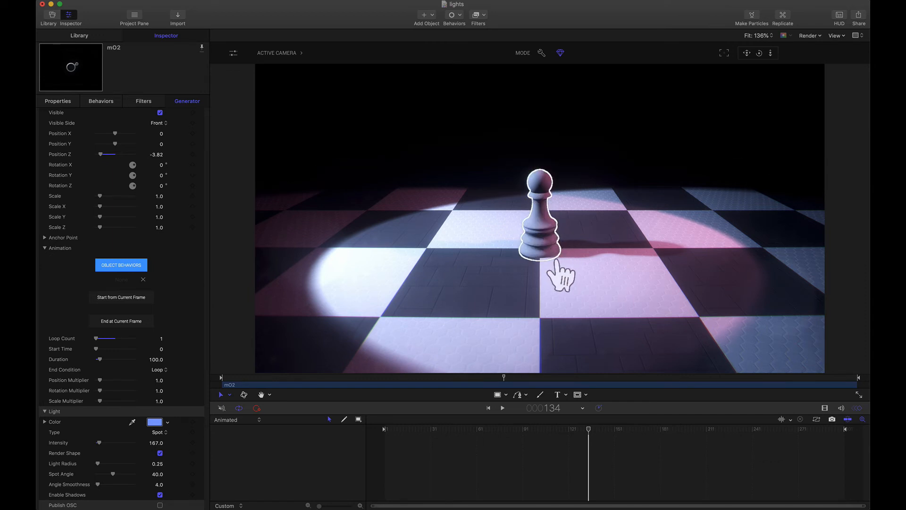
# Duplicate Null Light Left with its Light, rename the copy "Null Light Back" and set its Rotation Y to 26°
pyautogui.scroll(10, 139, 152)
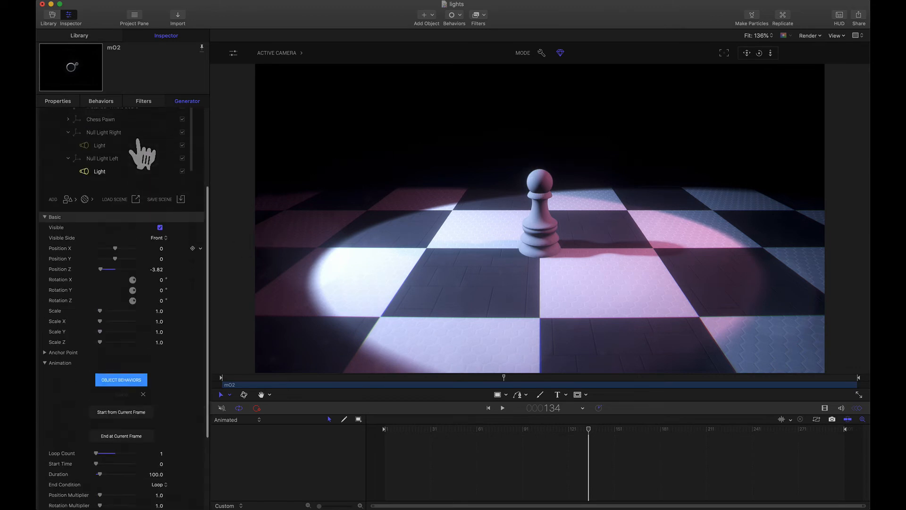
pyautogui.rightClick(90, 258)
pyautogui.click(116, 256)
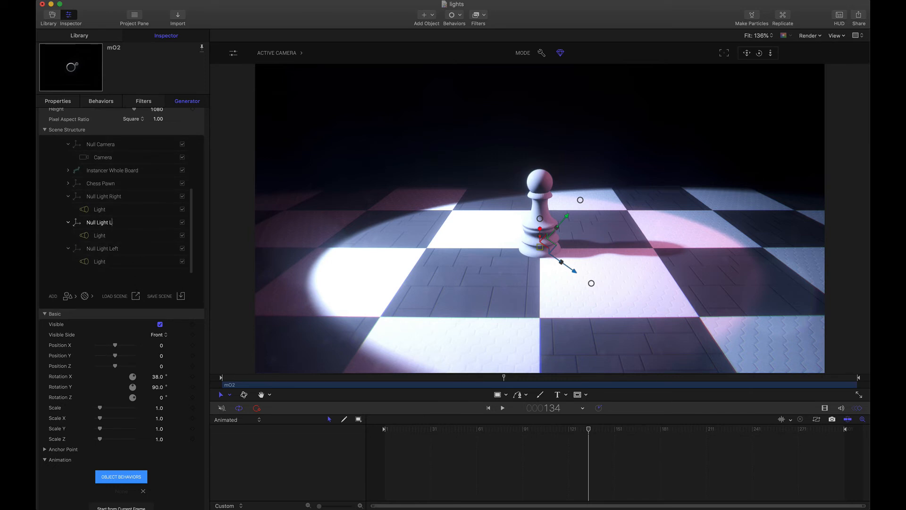
pyautogui.write('40')
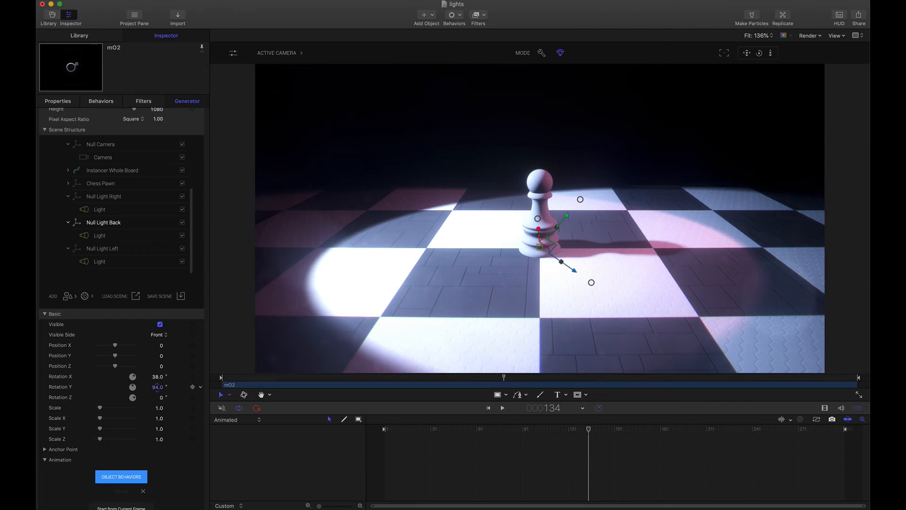
pyautogui.press('Return')
pyautogui.moveTo(158, 387)
pyautogui.mouseDown()
pyautogui.moveTo(158, 404)
pyautogui.moveTo(158, 393)
pyautogui.mouseUp()
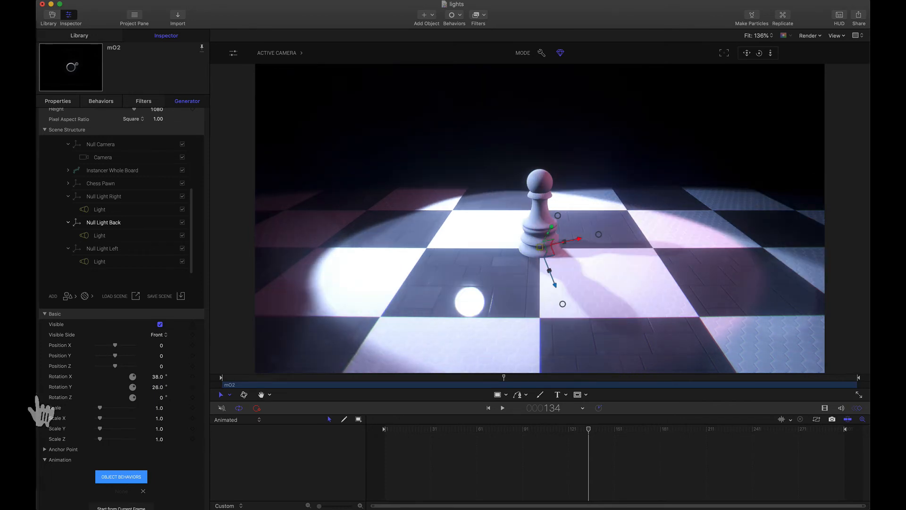
# Give the Light under Null Light Back a pale yellow color and lower its Intensity to 118.9
pyautogui.scroll(-10, 171, 415)
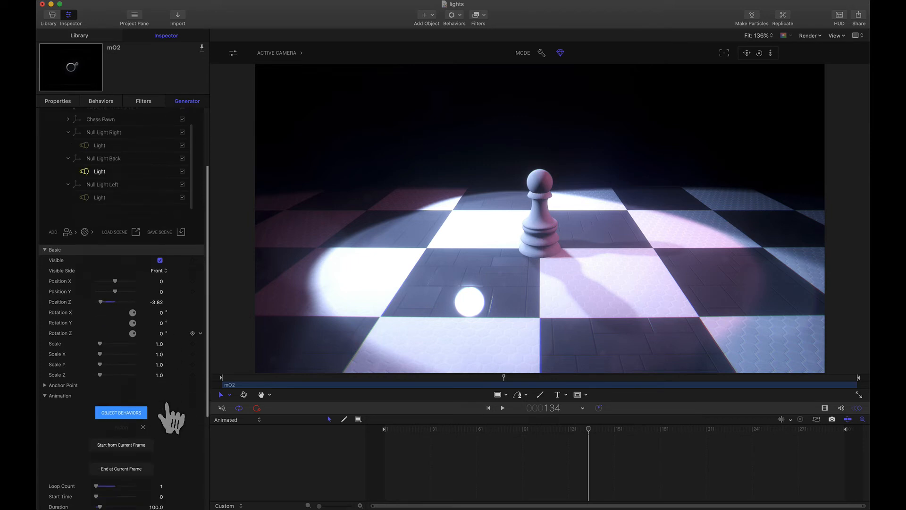
pyautogui.click(167, 446)
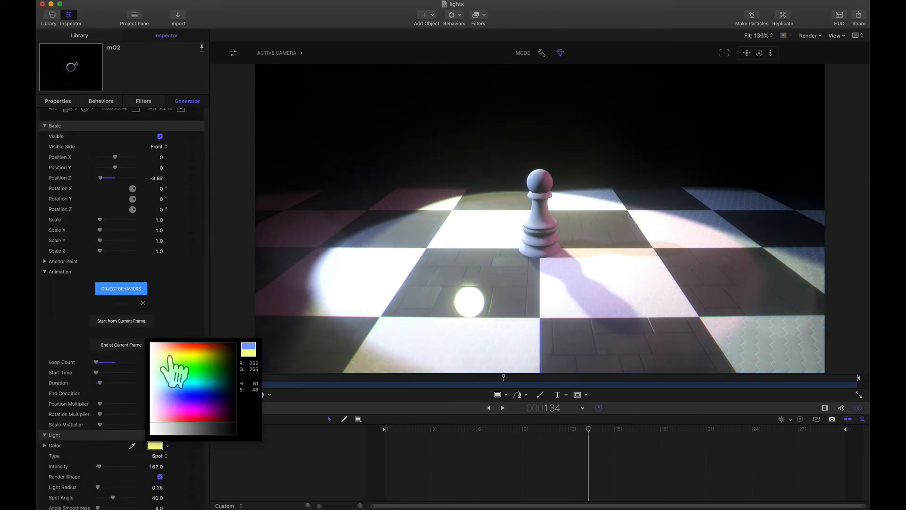
pyautogui.click(169, 355)
pyautogui.moveTo(156, 466); pyautogui.dragTo(156, 472)
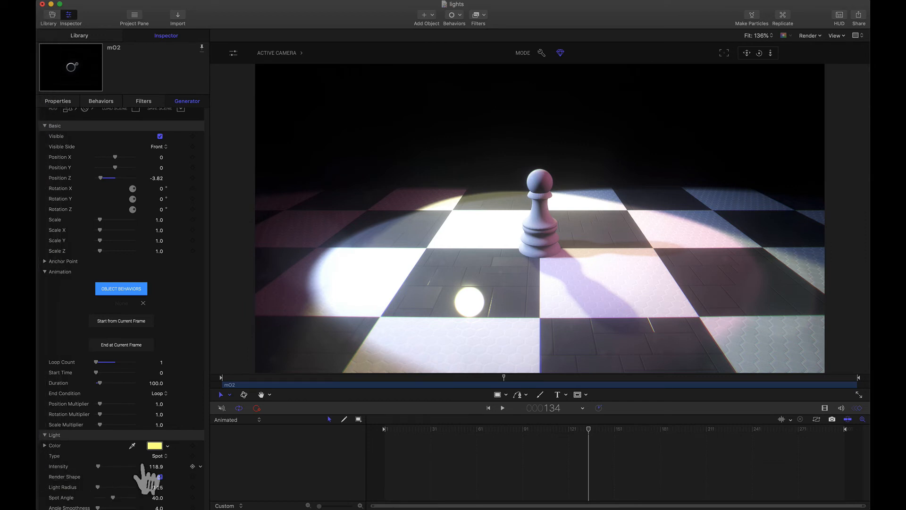
# Change the type of the Lights under Null Light Back, Null Light Right and Null Light Left to Sphere
pyautogui.click(158, 456)
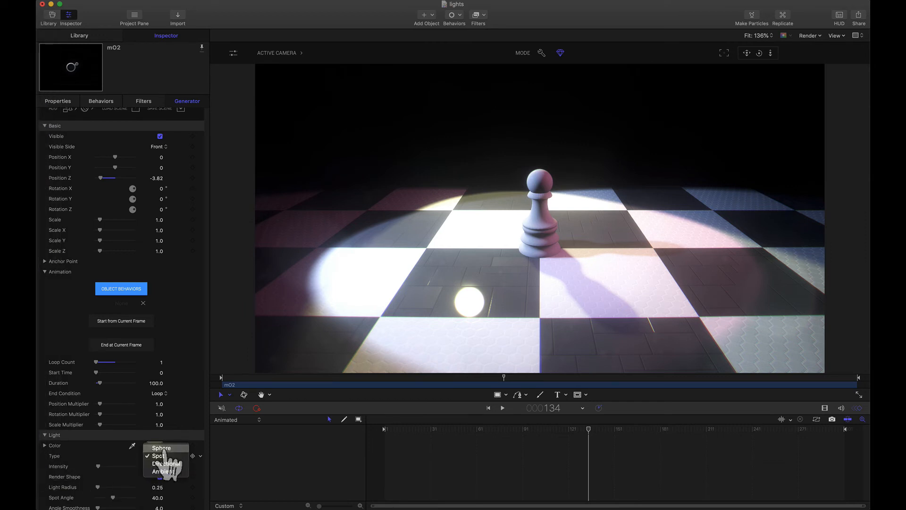
pyautogui.click(161, 448)
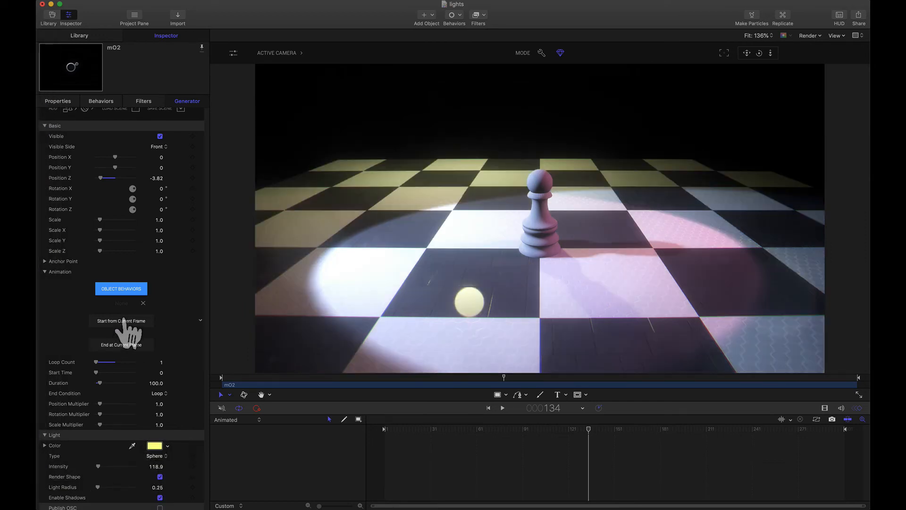
pyautogui.scroll(5, 125, 318)
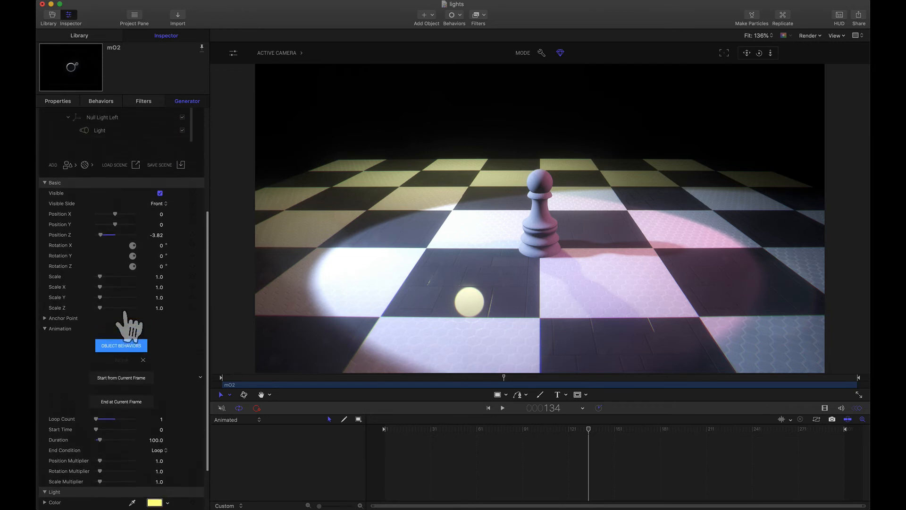
pyautogui.scroll(4, 118, 297)
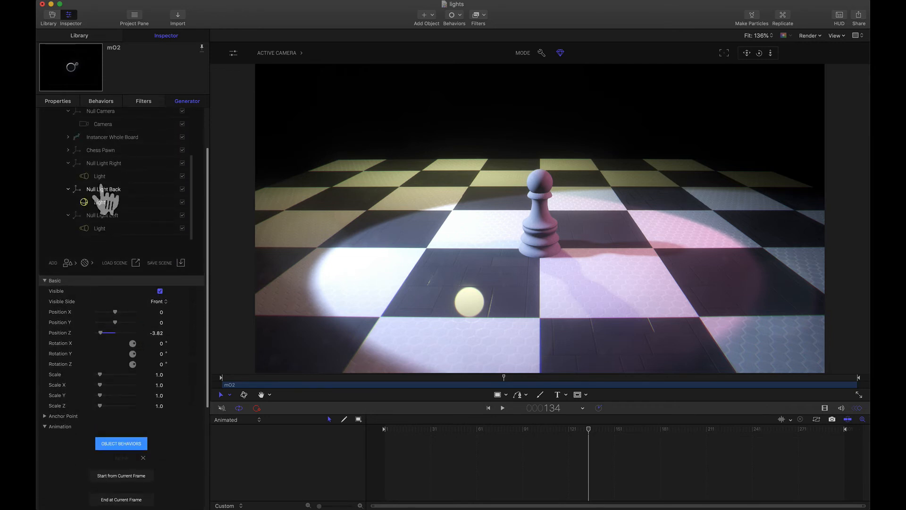
pyautogui.scroll(-10, 141, 283)
pyautogui.click(158, 432)
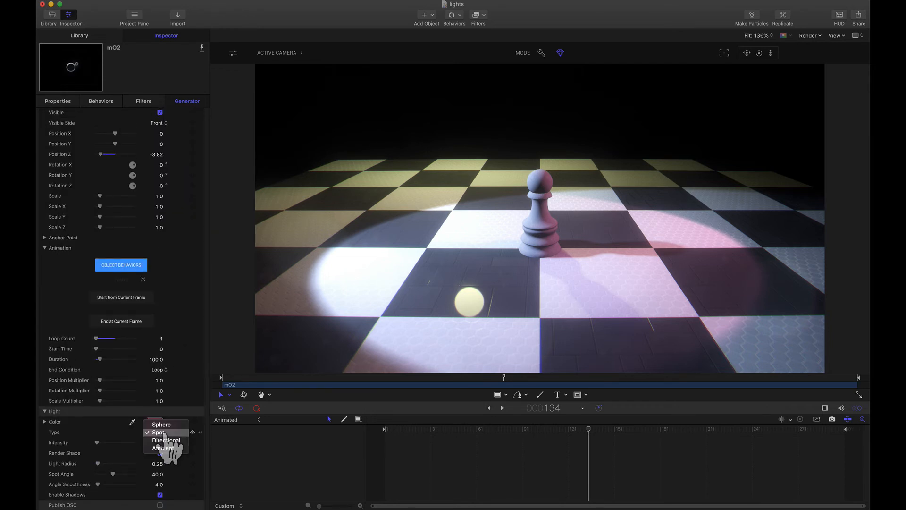
pyautogui.click(165, 440)
pyautogui.scroll(11, 182, 293)
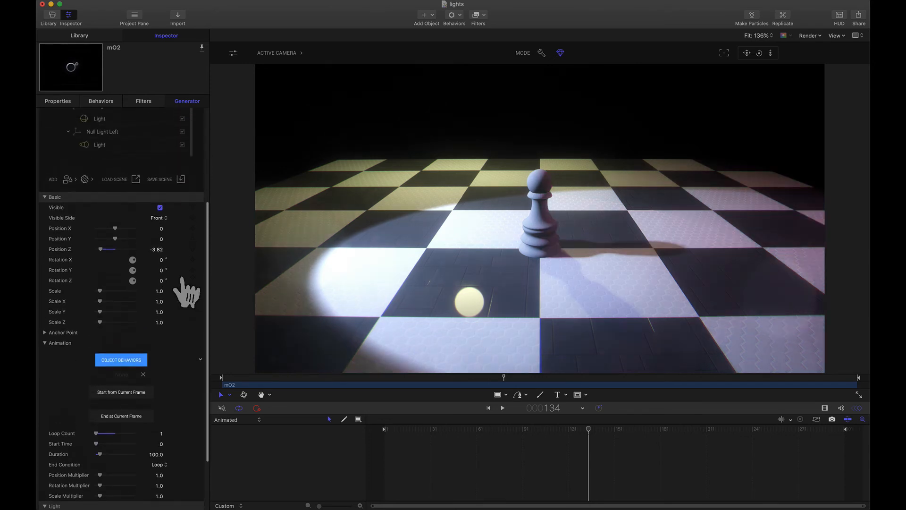
pyautogui.scroll(-8, 182, 395)
pyautogui.click(165, 452)
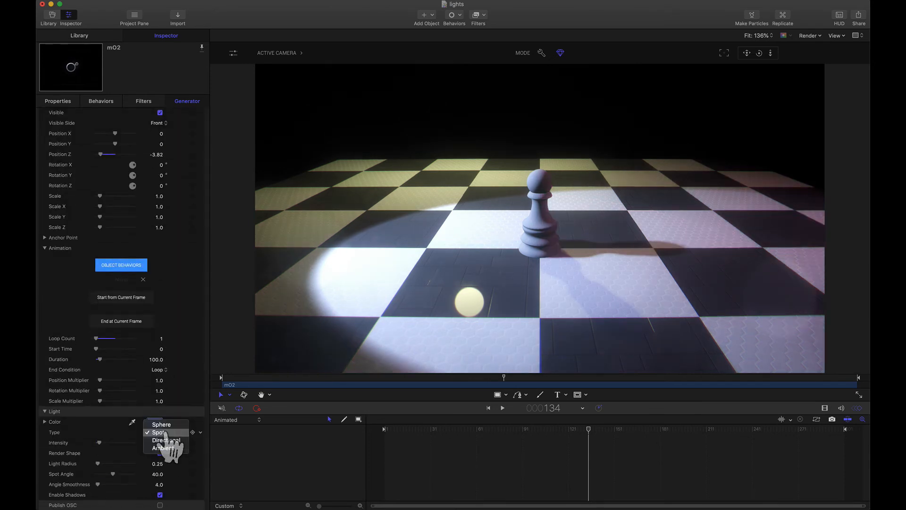
pyautogui.click(172, 441)
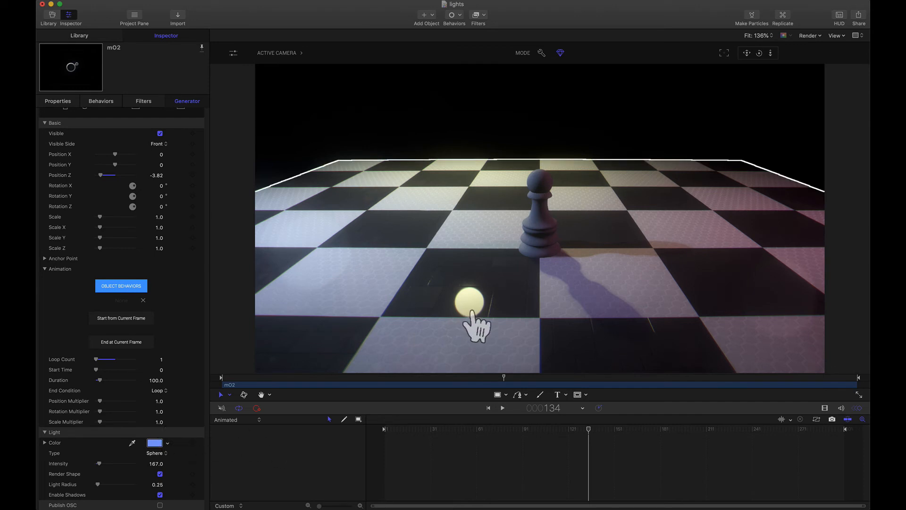
# Switch to the Perspective view and turn off Render Shape for the Light under Null Light Back
pyautogui.click(290, 53)
pyautogui.click(286, 83)
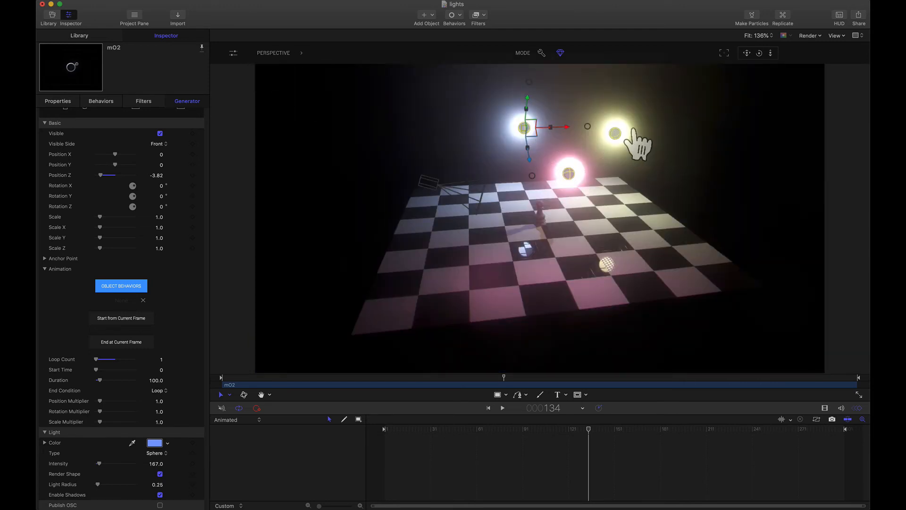
pyautogui.scroll(5, 127, 234)
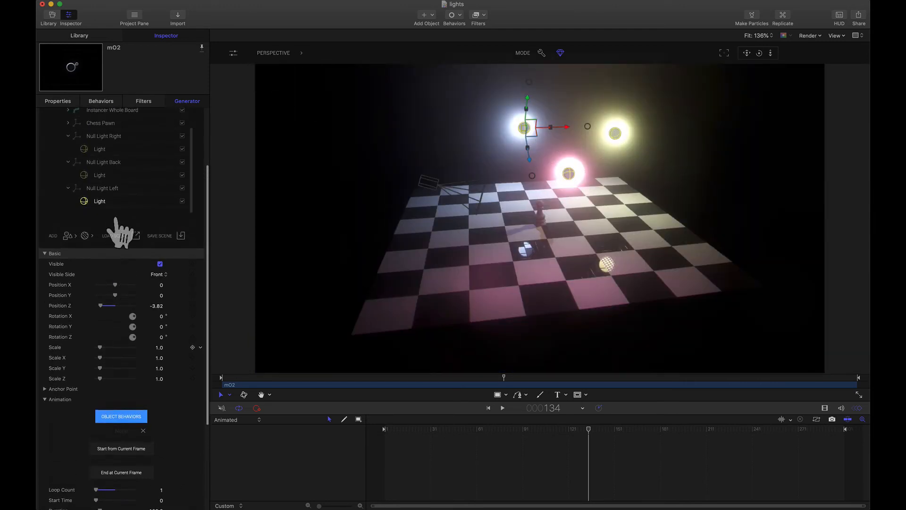
pyautogui.click(99, 175)
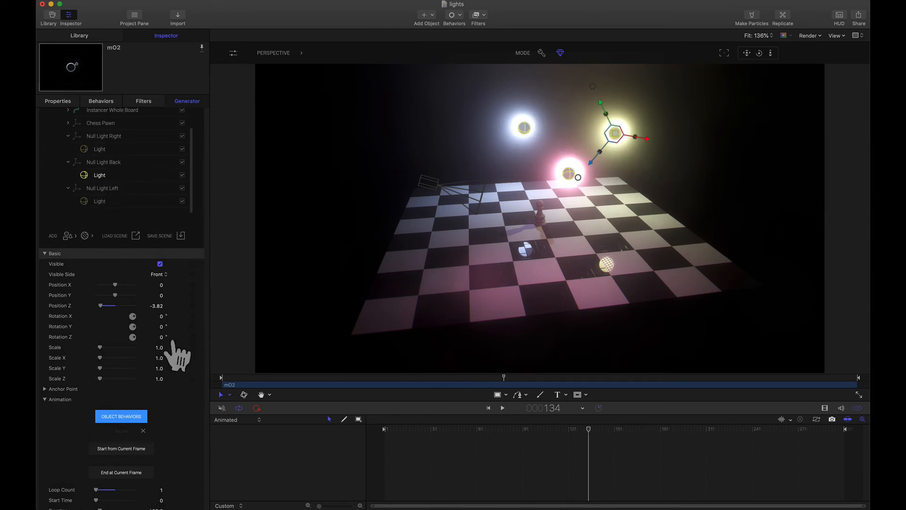
pyautogui.scroll(-5, 152, 368)
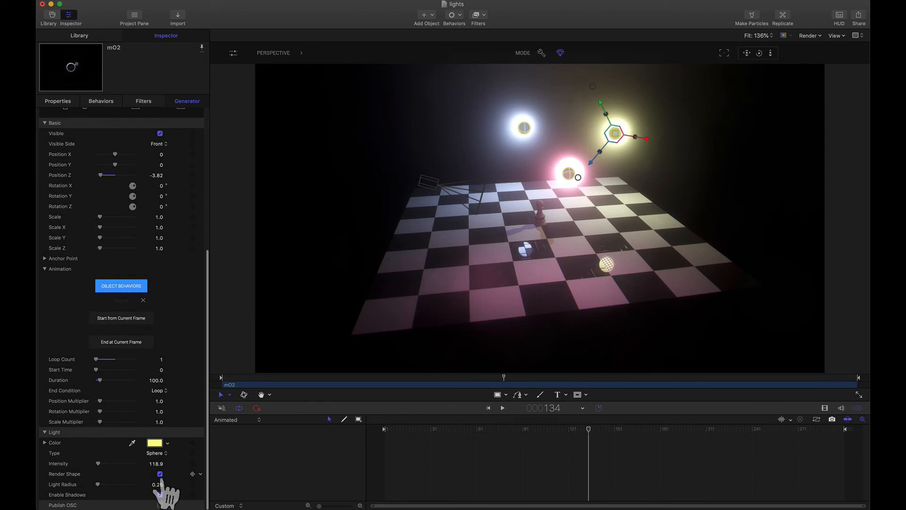
pyautogui.click(160, 474)
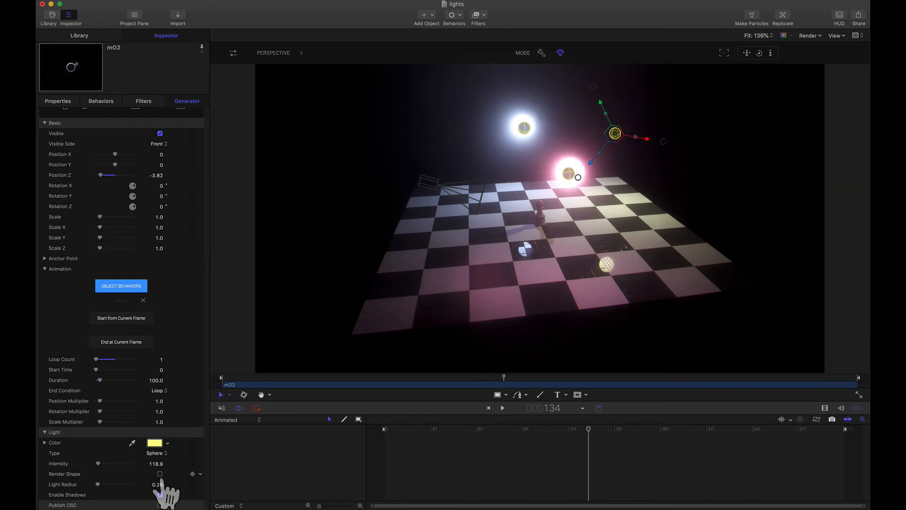
# Return to the Active Camera view and set the Position Z of the Light under Null Light Back to -1.92
pyautogui.click(286, 53)
pyautogui.click(279, 71)
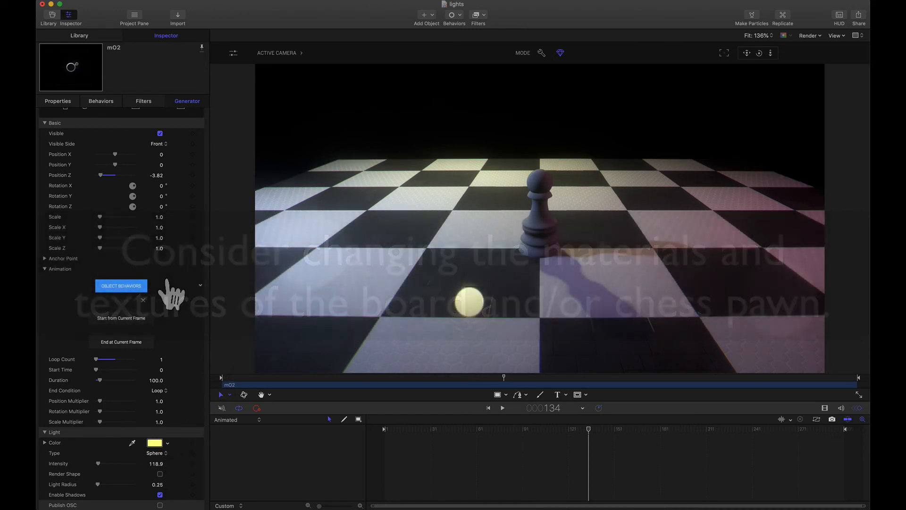
pyautogui.scroll(5, 166, 283)
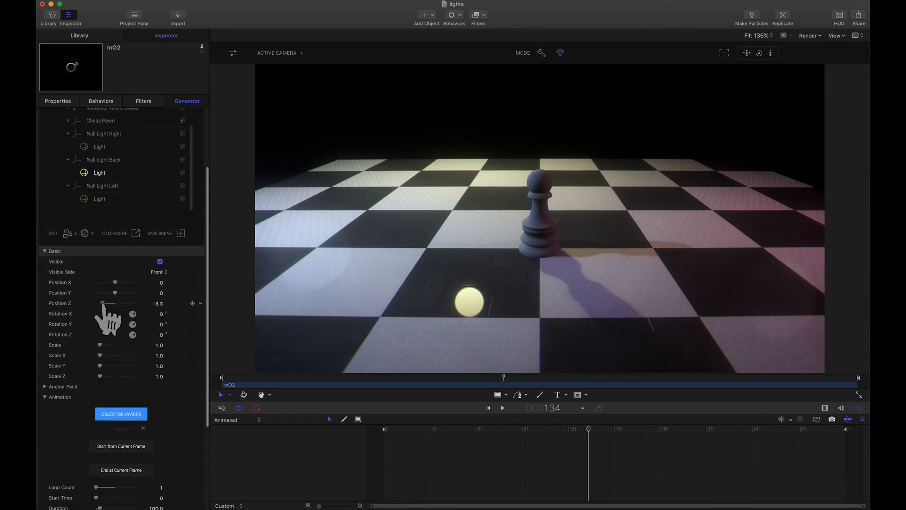
pyautogui.moveTo(103, 303); pyautogui.dragTo(107, 304)
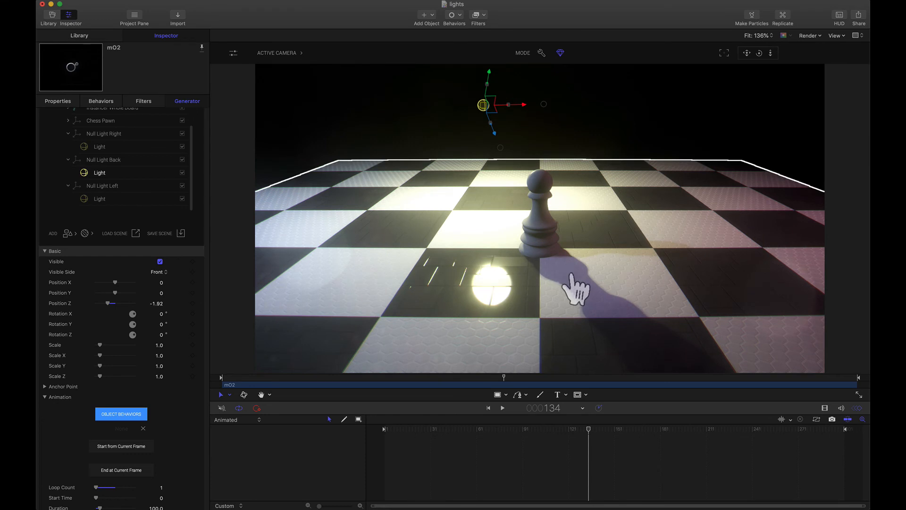
# Set the Position Z of the Light under Null Light Left to -2.18 and turn off its Render Shape
pyautogui.click(98, 202)
pyautogui.moveTo(107, 304); pyautogui.dragTo(107, 306)
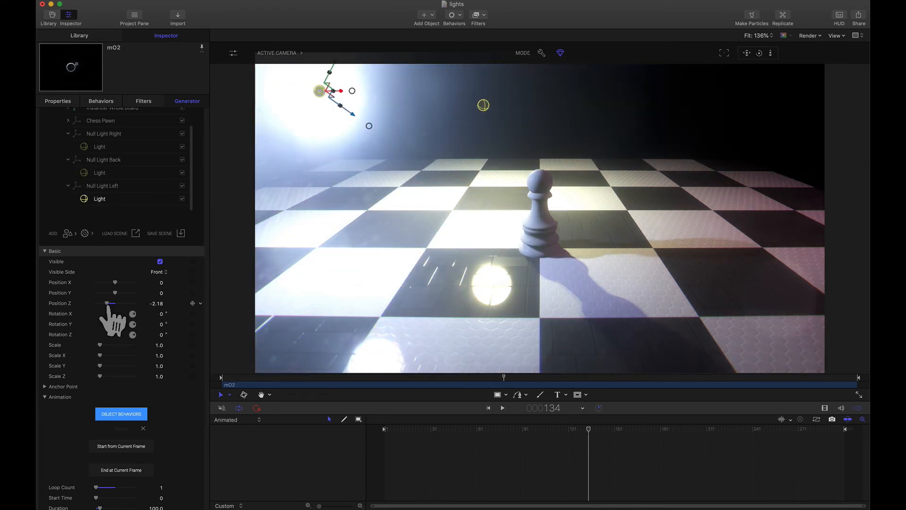
pyautogui.scroll(-6, 179, 448)
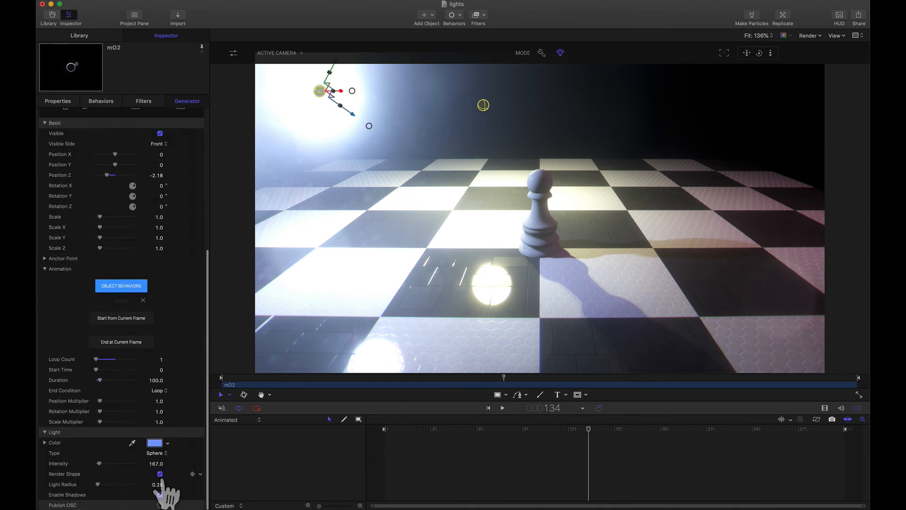
pyautogui.click(160, 474)
# Set the Position Z of the Light under Null Light Right to -2.17 and turn off its Render Shape
pyautogui.scroll(6, 178, 364)
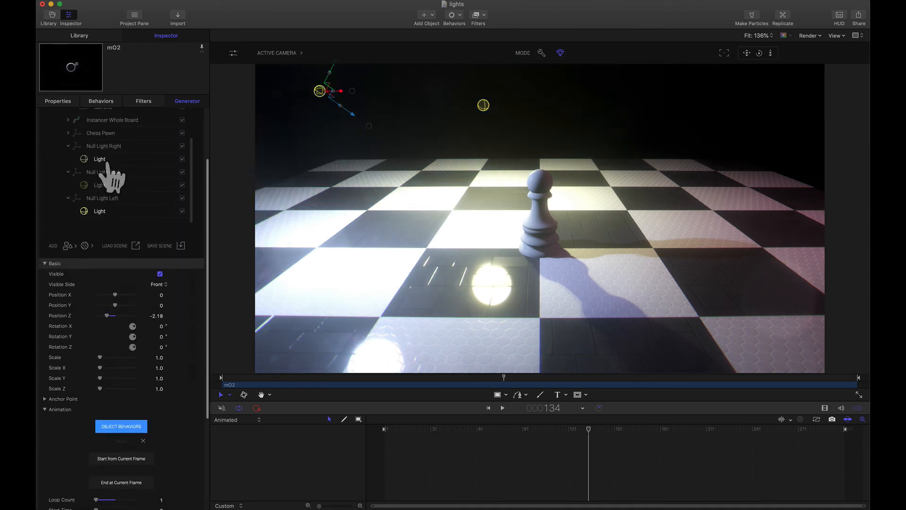
pyautogui.moveTo(100, 315); pyautogui.dragTo(107, 315)
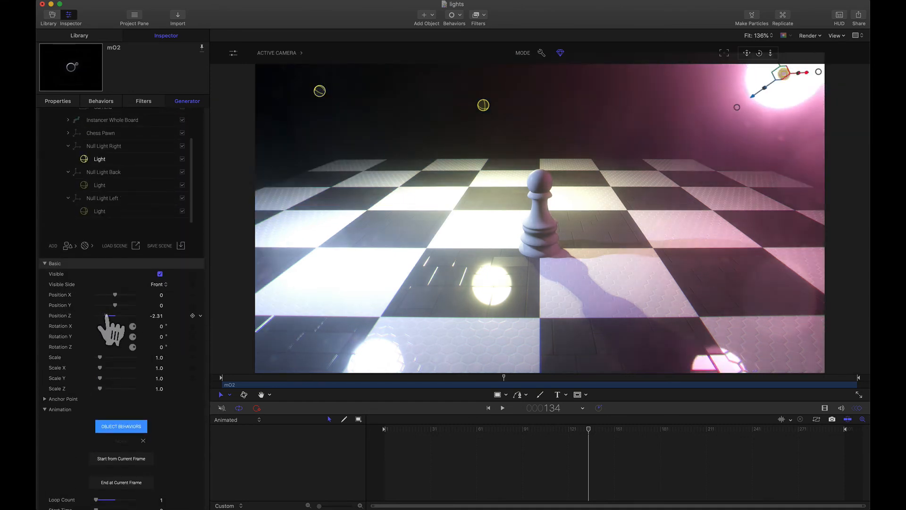
pyautogui.scroll(-6, 172, 474)
pyautogui.click(160, 473)
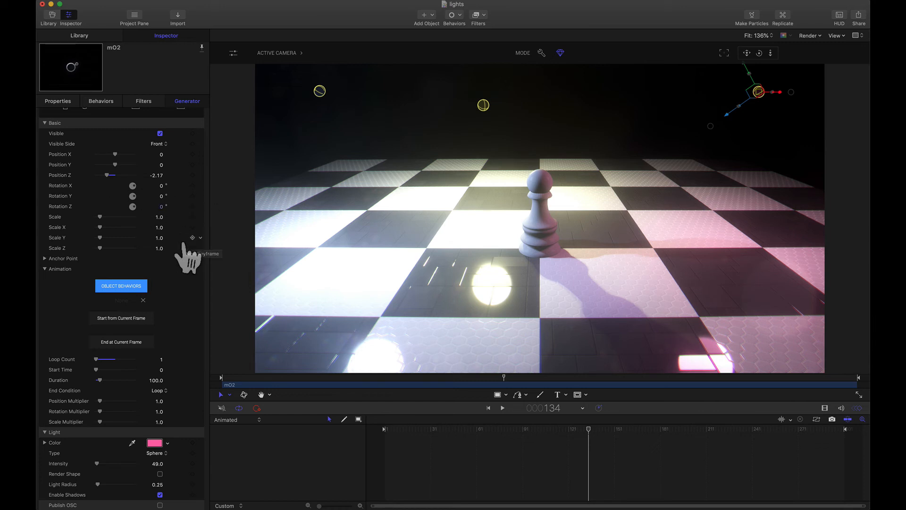
# Set the Rotation Y of Null Light Left to 103°
pyautogui.scroll(5, 158, 212)
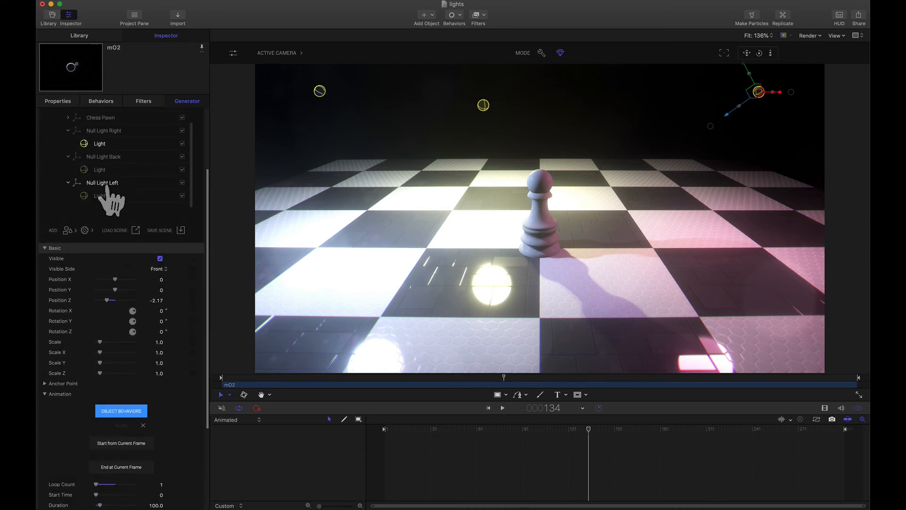
pyautogui.click(108, 194)
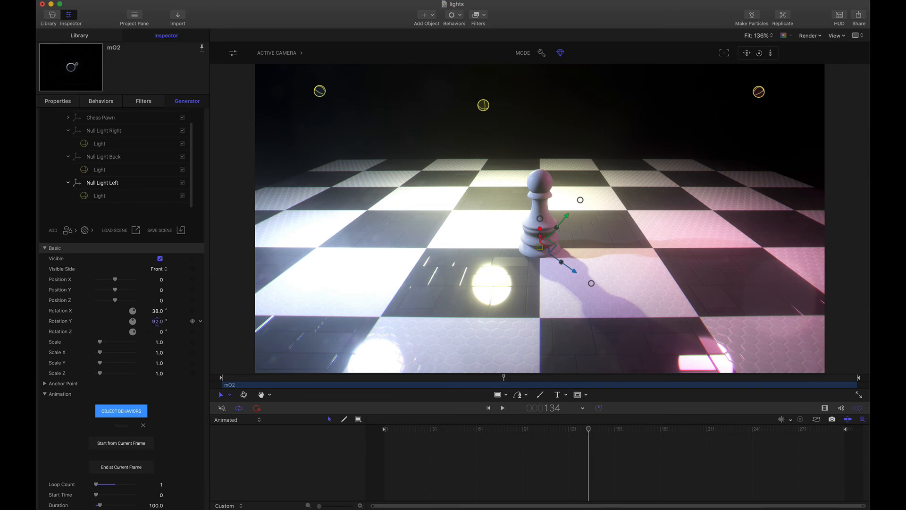
pyautogui.moveTo(156, 323); pyautogui.dragTo(162, 334)
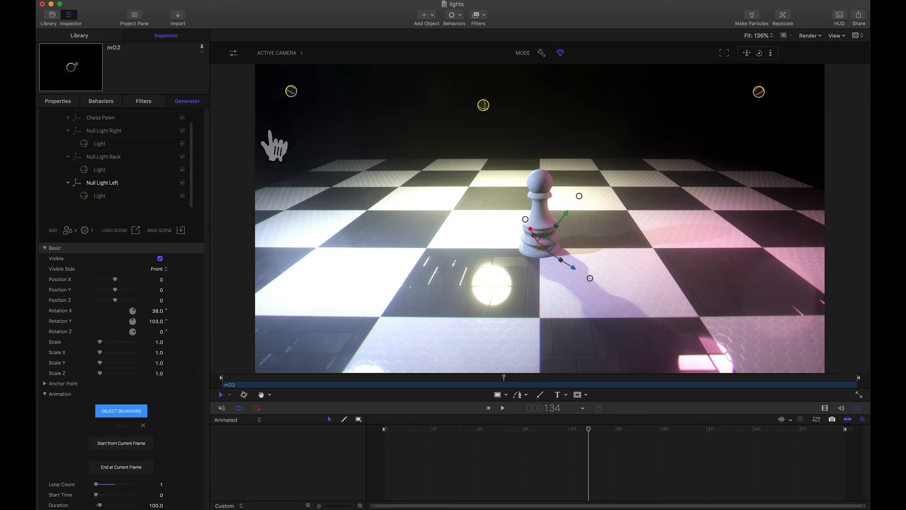
# Set the Rotation Y of Null Light Left to 139° and of Null Light Right to -144°
pyautogui.moveTo(156, 322); pyautogui.dragTo(162, 331)
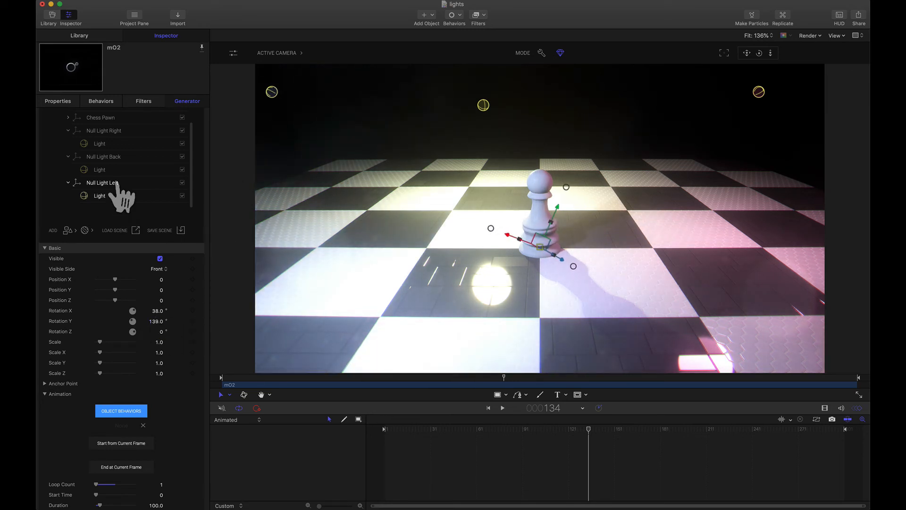
pyautogui.click(119, 132)
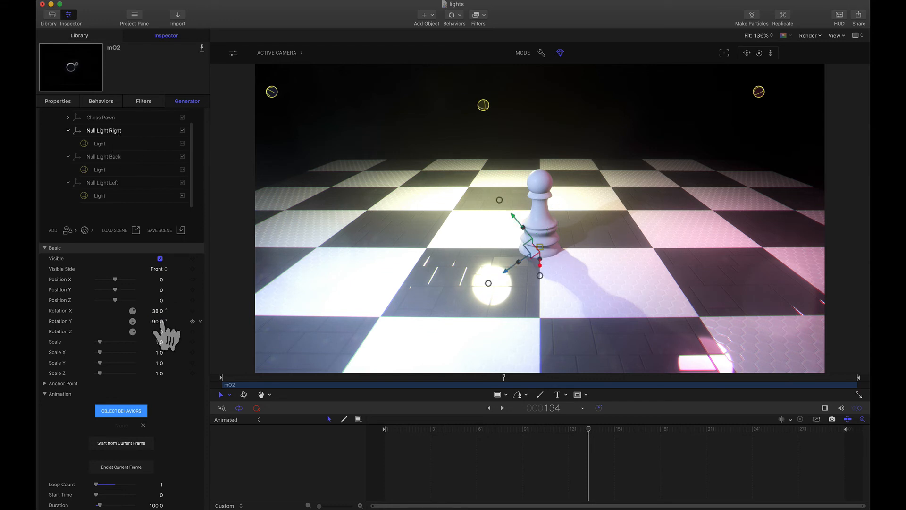
pyautogui.moveTo(161, 336); pyautogui.dragTo(160, 336)
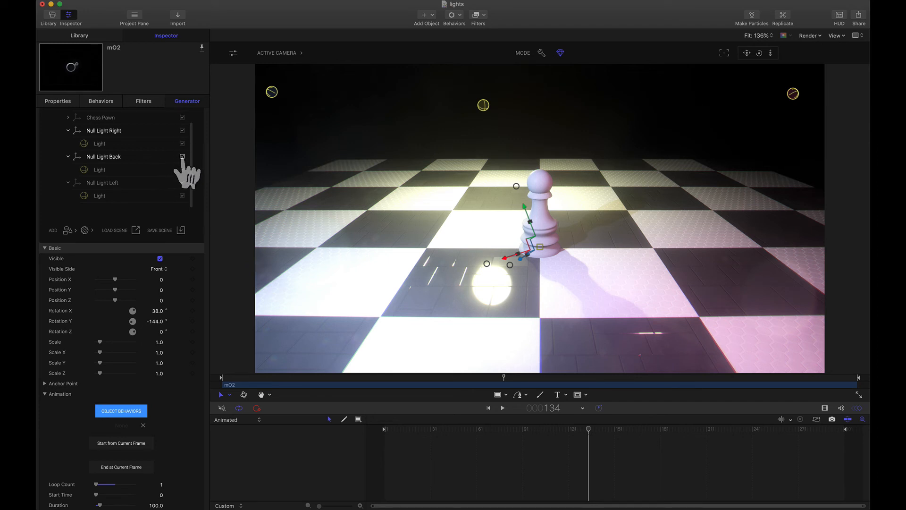
# Switch Null Light Back, Null Light Right and Null Light Left off and on again to compare each one's lighting
pyautogui.click(182, 156)
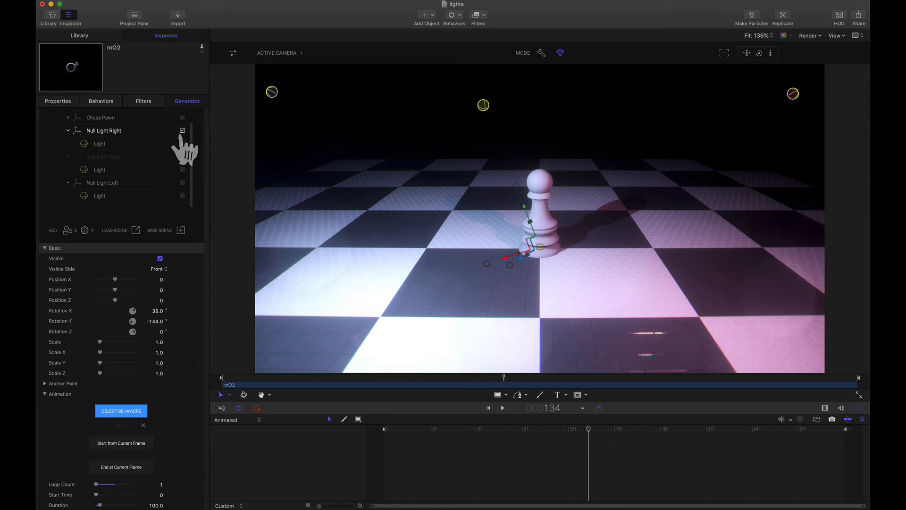
pyautogui.click(182, 131)
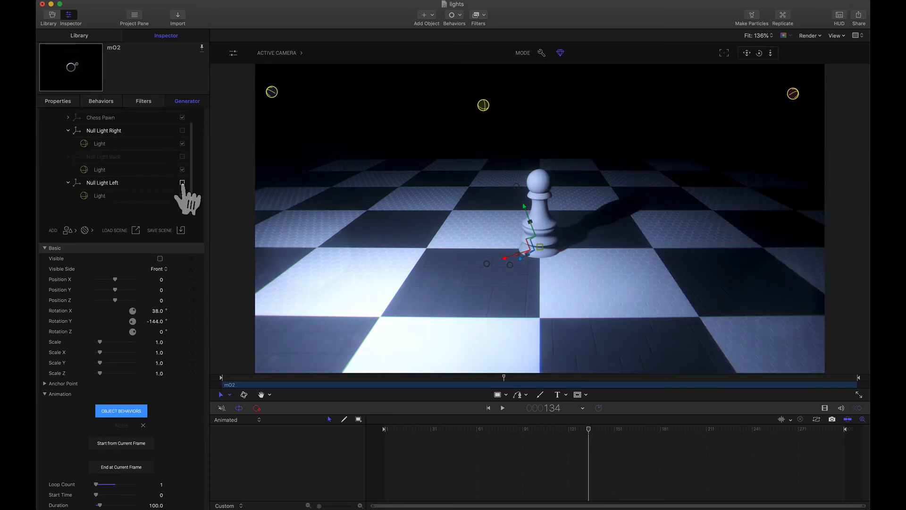
pyautogui.click(183, 182)
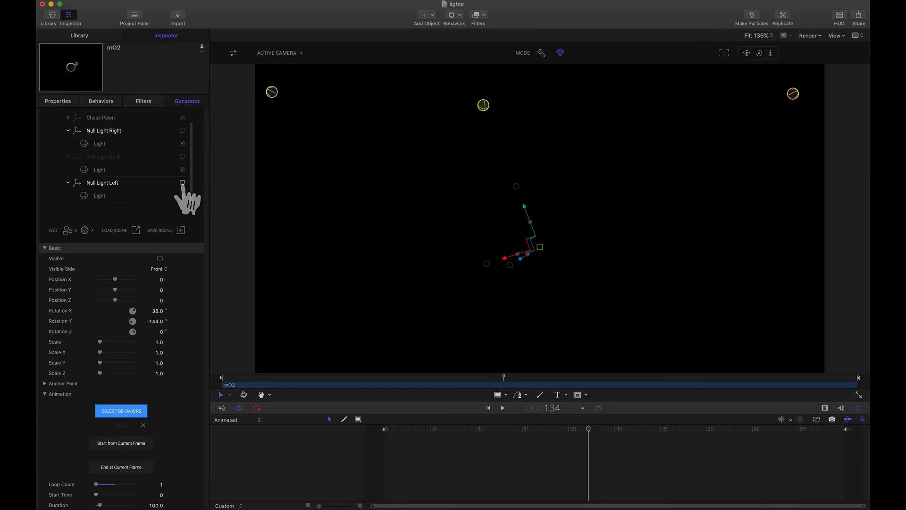
pyautogui.click(183, 156)
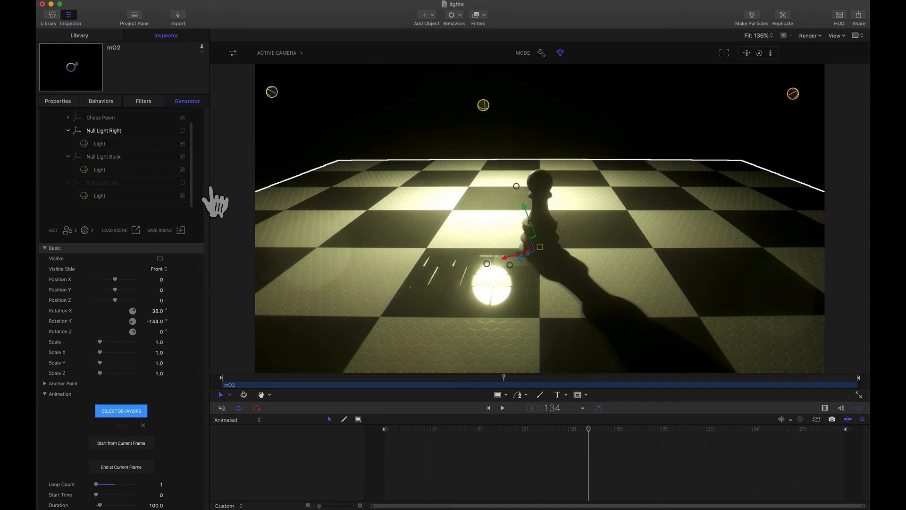
pyautogui.click(182, 182)
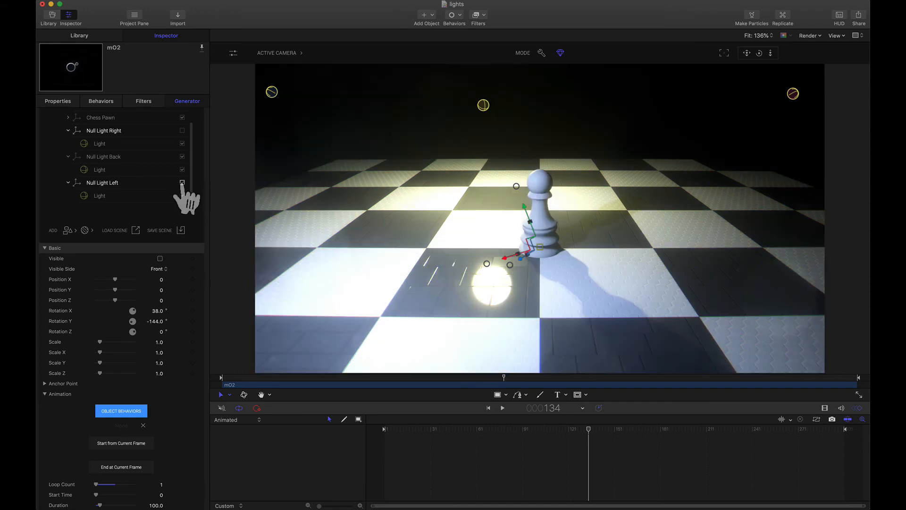
pyautogui.click(182, 131)
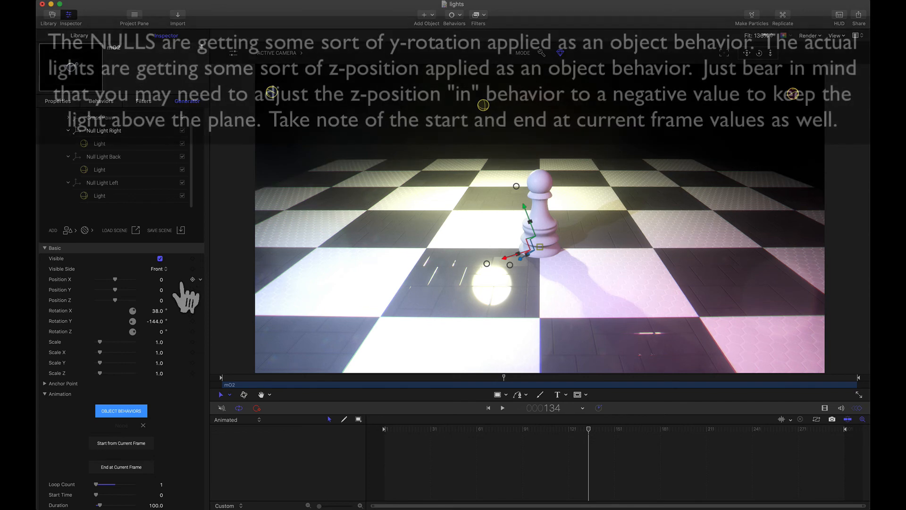
# Apply a Rotation Y animation-in behavior to Null Light Right and a Position Z animation-in behavior of duration 48 to its Light
pyautogui.click(122, 412)
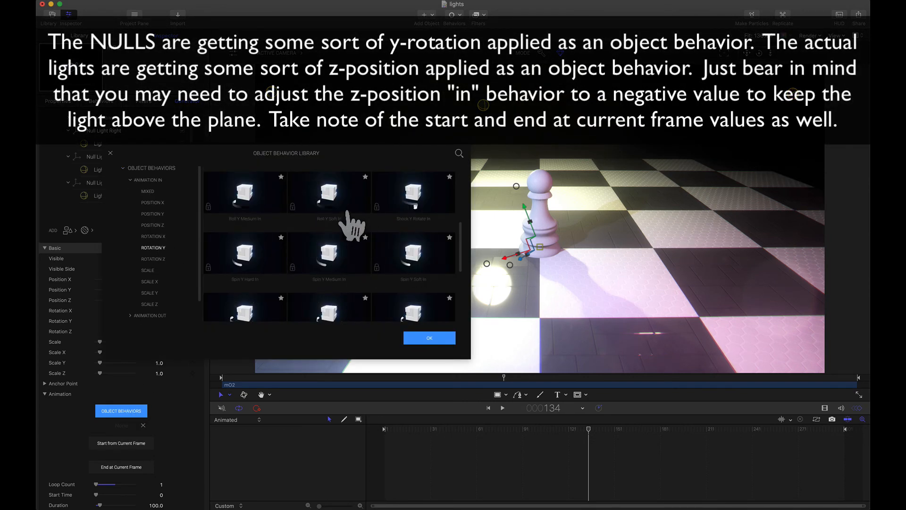
pyautogui.click(429, 338)
pyautogui.click(118, 145)
pyautogui.click(122, 410)
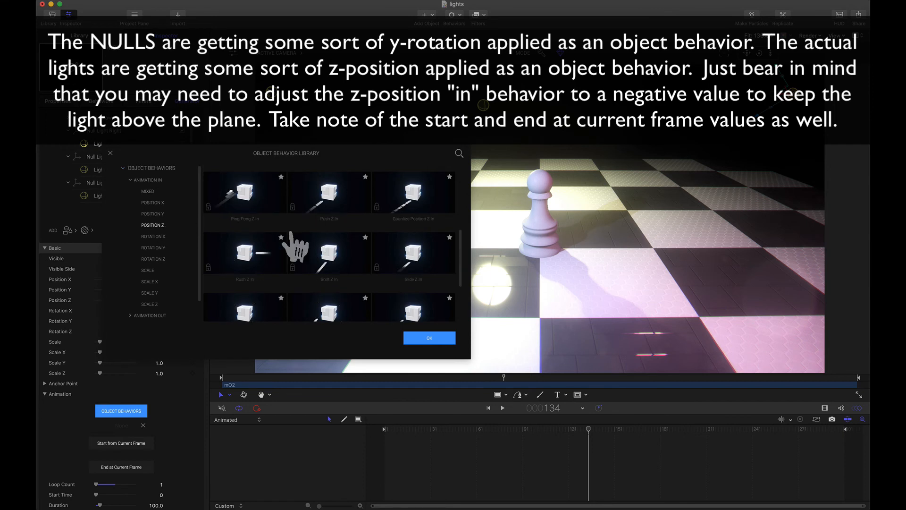
pyautogui.click(257, 210)
pyautogui.click(427, 337)
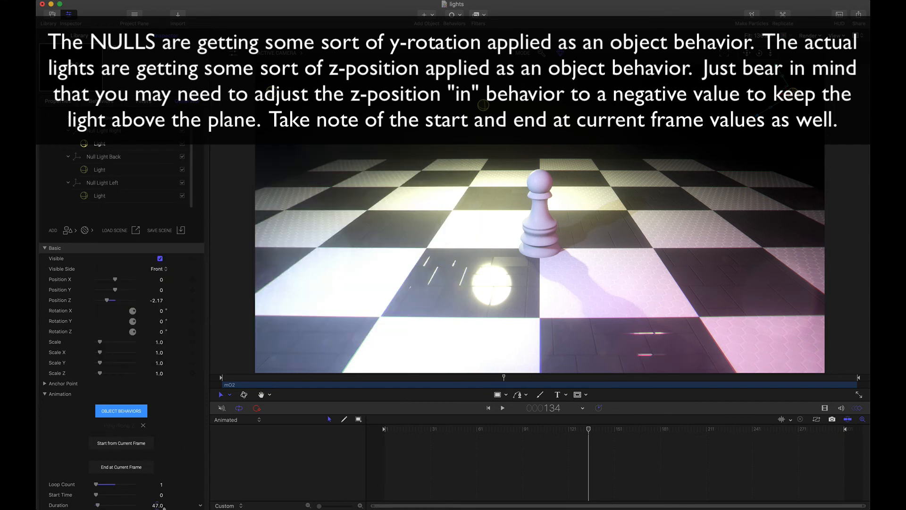
# Apply a Rotation Y animation-in object behavior to Null Light Back with a duration of 48
pyautogui.click(112, 156)
pyautogui.scroll(5, 121, 264)
pyautogui.click(115, 209)
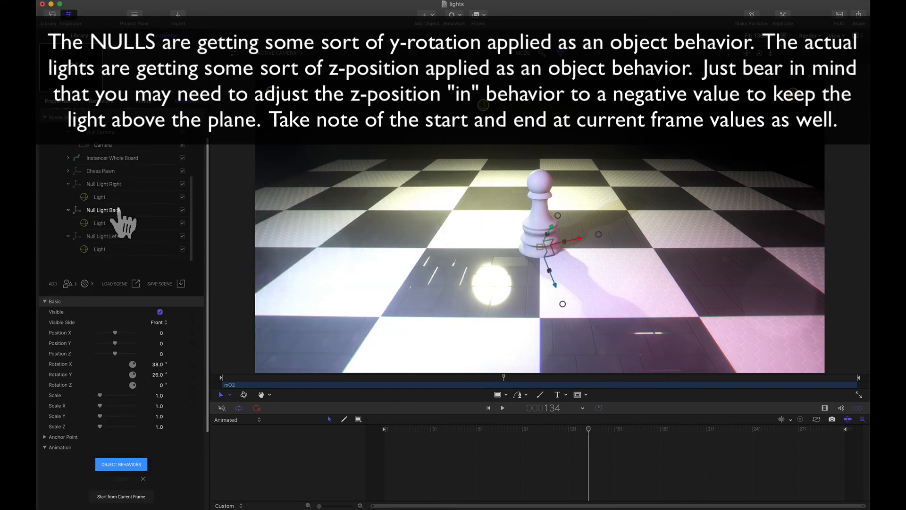
pyautogui.scroll(-4, 121, 292)
pyautogui.click(125, 376)
pyautogui.click(160, 246)
pyautogui.scroll(-10, 343, 271)
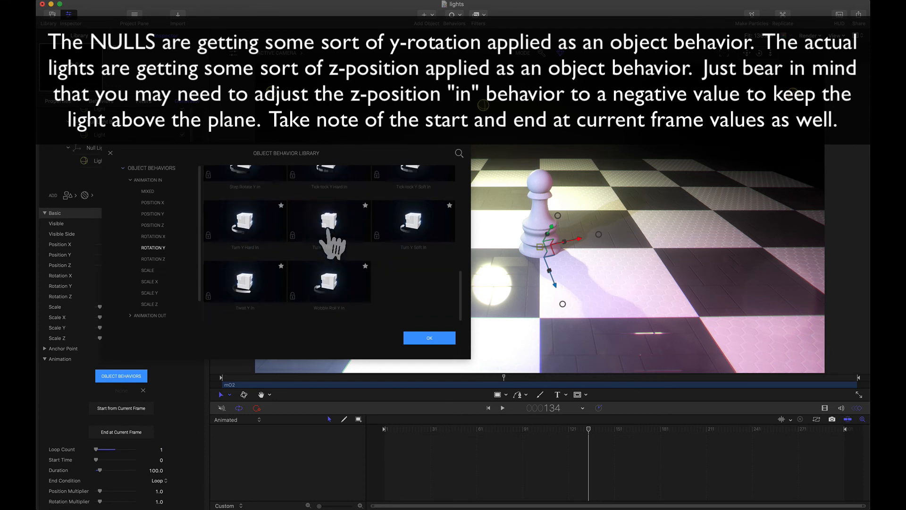
pyautogui.doubleClick(249, 288)
pyautogui.scroll(-2, 161, 490)
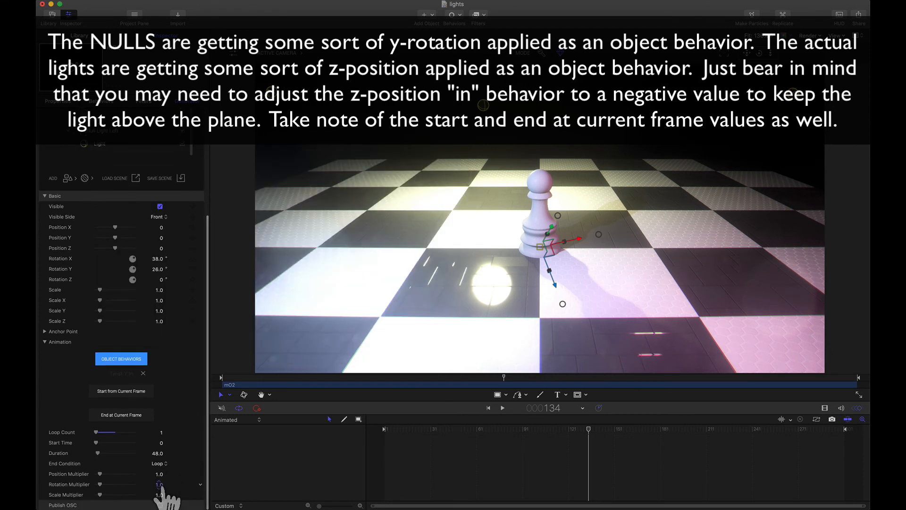
# Apply a Position Z animation-in object behavior to the Light under Null Light Back with a duration of 48
pyautogui.scroll(3, 161, 485)
pyautogui.click(107, 149)
pyautogui.click(122, 390)
pyautogui.click(161, 227)
pyautogui.scroll(5, 265, 228)
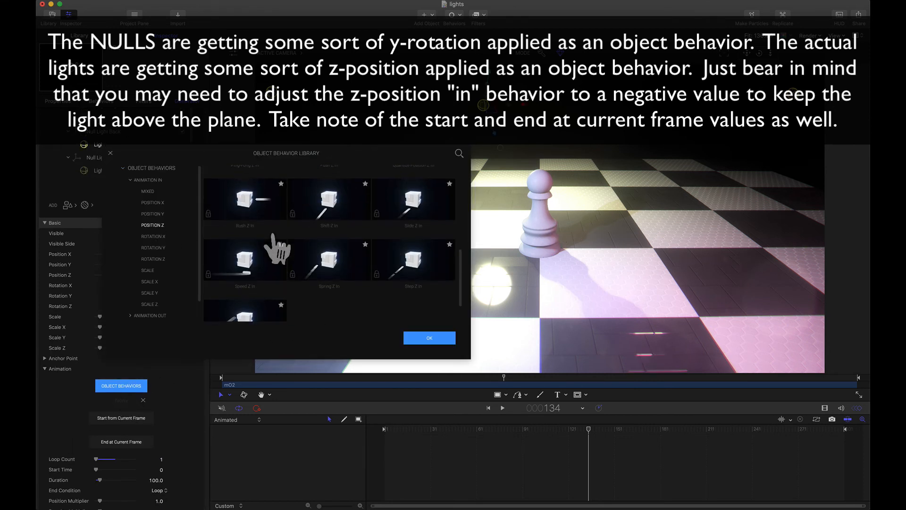
pyautogui.click(247, 239)
pyautogui.click(428, 340)
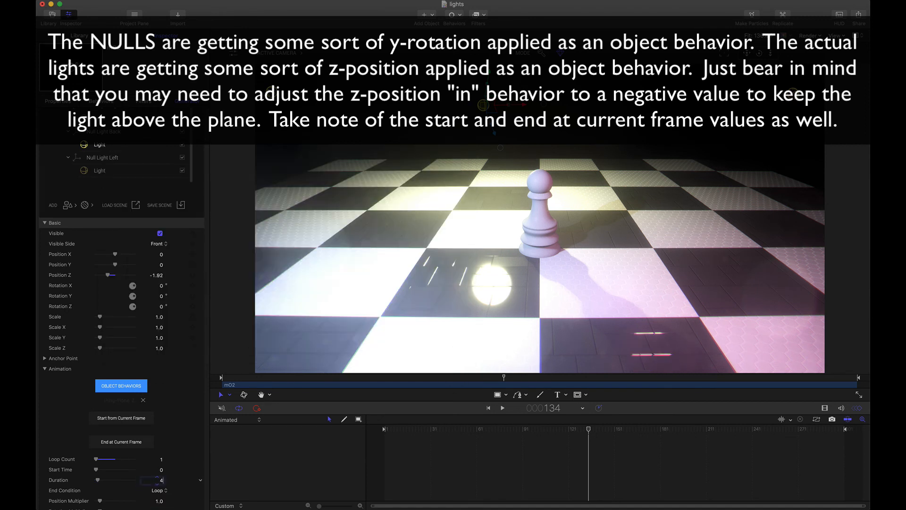
# Apply a Rotation Y animation-in behavior to Null Light Left with a duration of 48 and a Rotation Multiplier of 2.0
pyautogui.click(112, 157)
pyautogui.click(121, 386)
pyautogui.scroll(2, 298, 266)
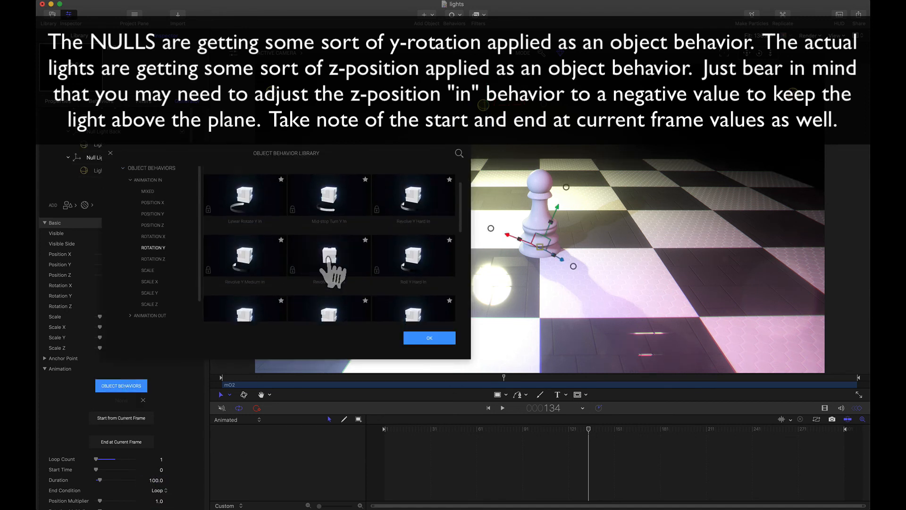
pyautogui.click(257, 260)
pyautogui.click(427, 337)
# Apply a Position Z animation-in object behavior to the Light under Null Light Left
pyautogui.click(99, 142)
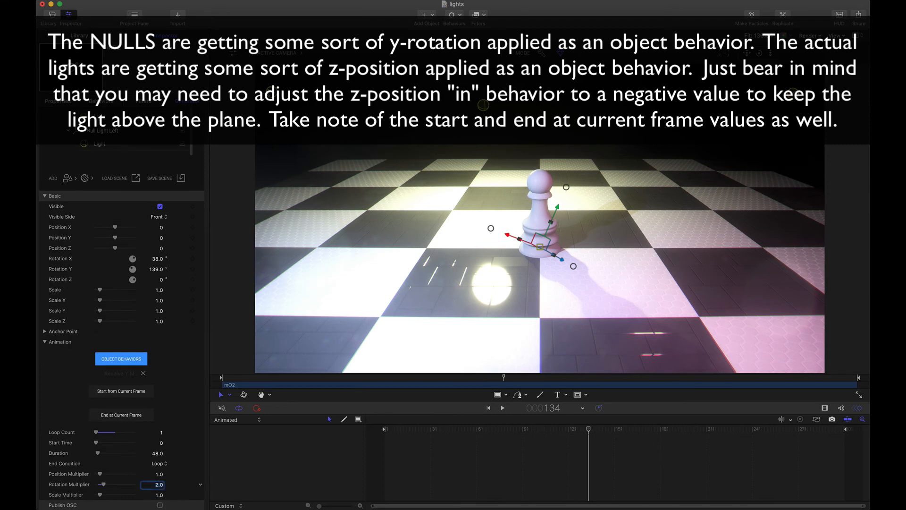
pyautogui.click(121, 357)
pyautogui.click(324, 271)
pyautogui.click(427, 339)
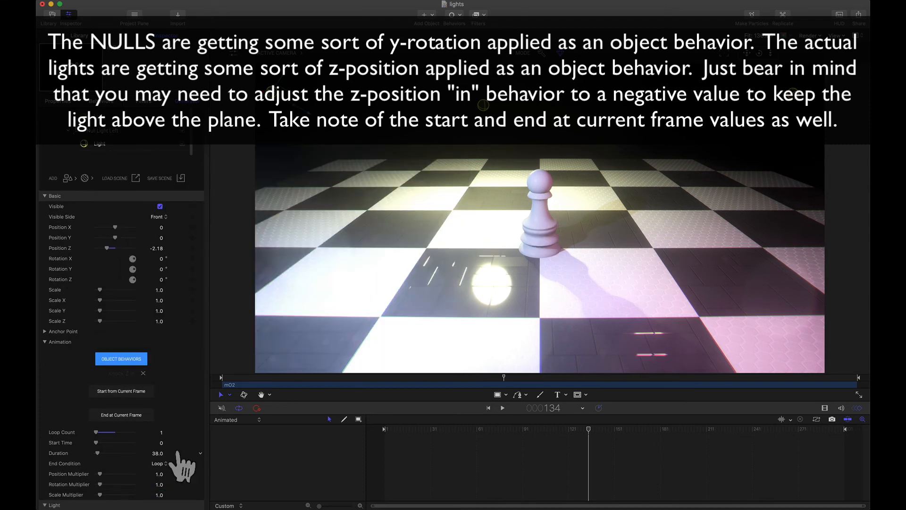
# Set the Duration of the Null Light Left light's behavior to 48 and its Position Multiplier to -0.25
pyautogui.doubleClick(160, 454)
pyautogui.write('48')
pyautogui.press('Return')
pyautogui.doubleClick(161, 475)
pyautogui.write('-0.25')
pyautogui.press('Return')
# Set the Position Multiplier of the Light under Null Light Back to -0.25
pyautogui.scroll(5, 134, 372)
pyautogui.click(99, 264)
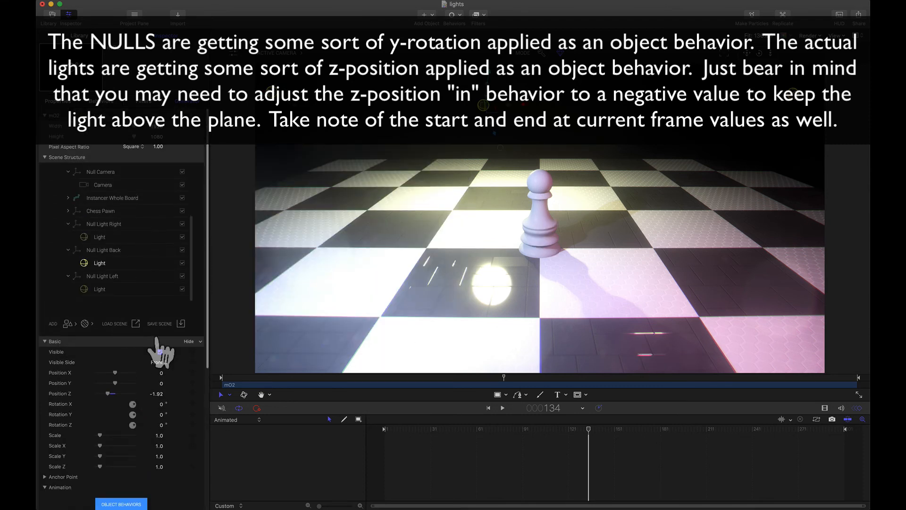
pyautogui.scroll(-8, 159, 343)
pyautogui.doubleClick(161, 407)
pyautogui.write('-0.25')
pyautogui.press('Return')
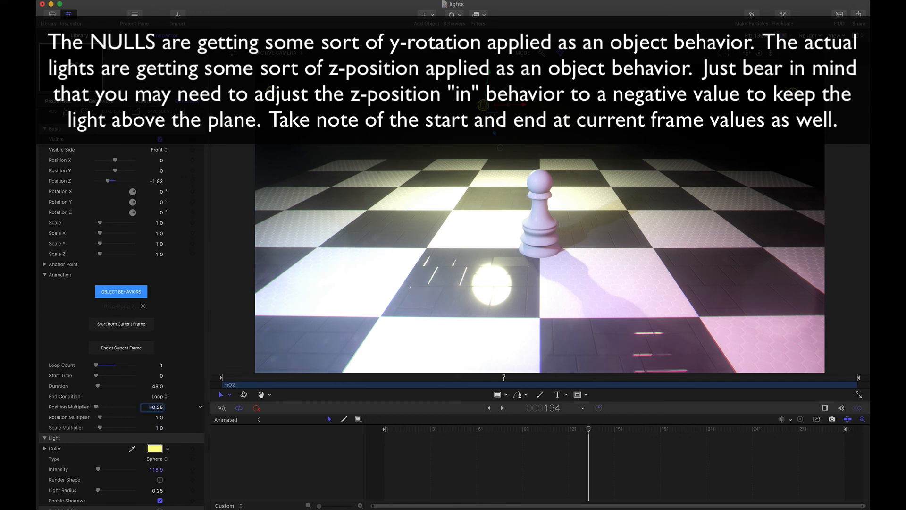
# Set the Position Multiplier of the Light under Null Light Right to -0.25 and return the playhead to the first frame
pyautogui.scroll(5, 113, 300)
pyautogui.click(99, 216)
pyautogui.scroll(-5, 157, 399)
pyautogui.scroll(5, 153, 355)
pyautogui.click(100, 150)
pyautogui.scroll(-5, 161, 427)
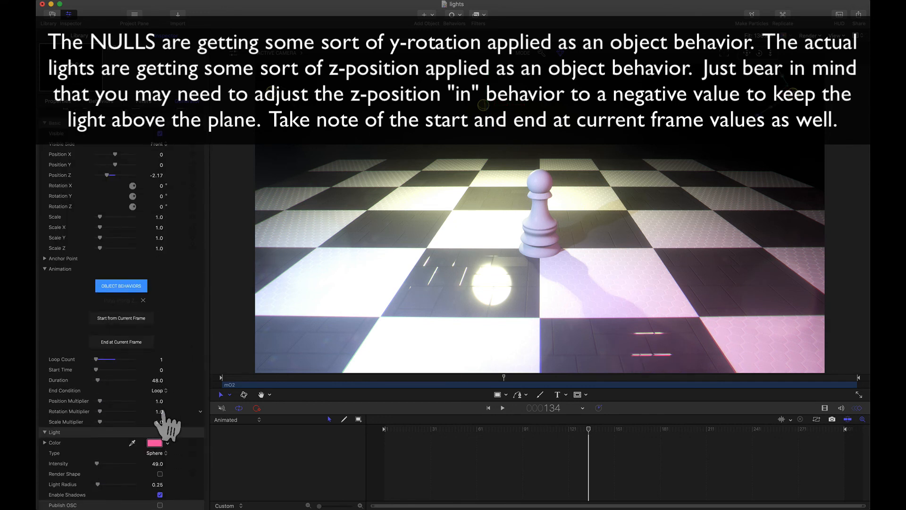
pyautogui.press('Home')
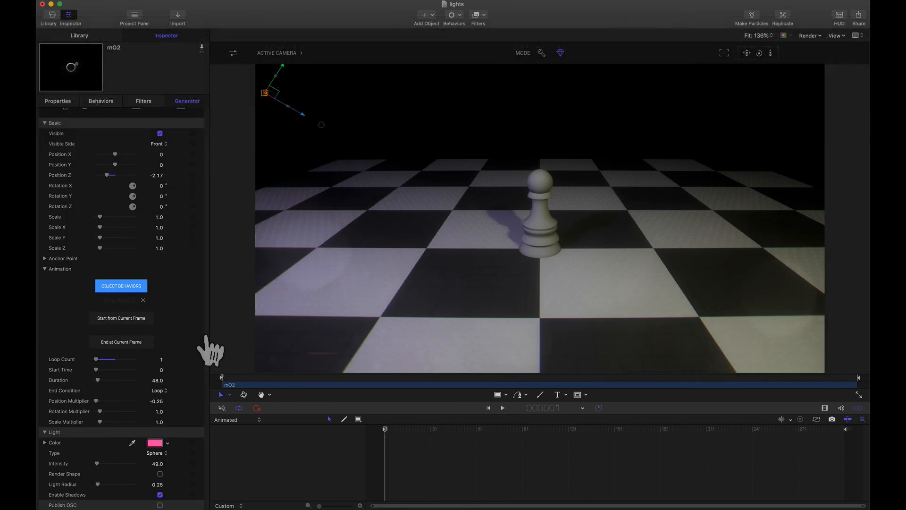
# Review which Rotation Y object behavior is assigned to each of the three light nulls
pyautogui.scroll(3, 207, 342)
pyautogui.scroll(2, 206, 342)
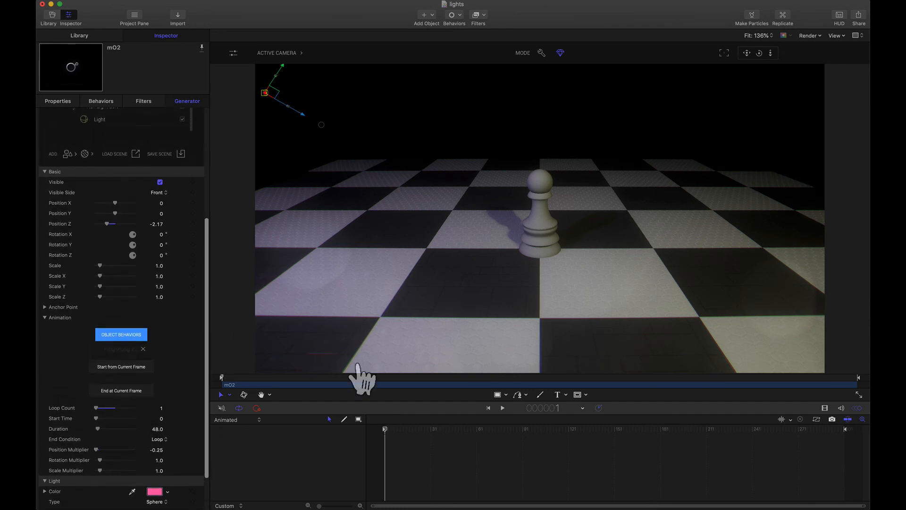
pyautogui.scroll(8, 208, 312)
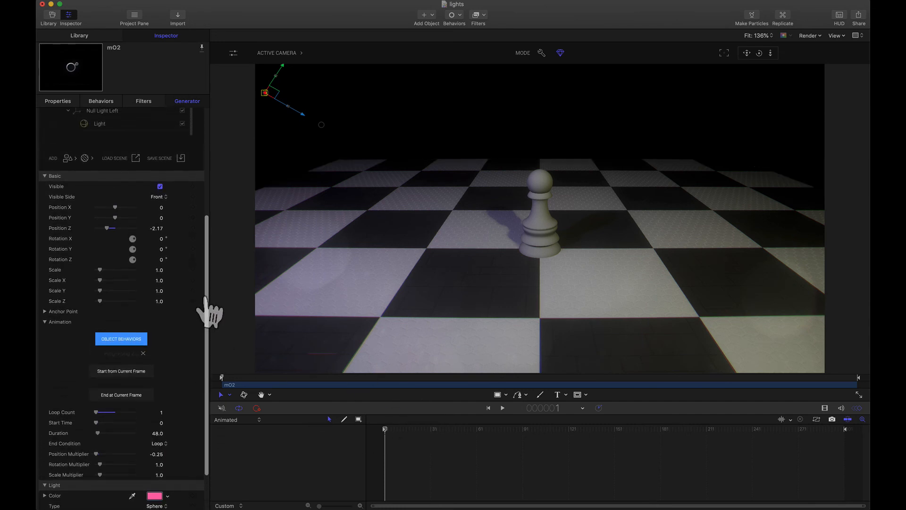
pyautogui.click(106, 137)
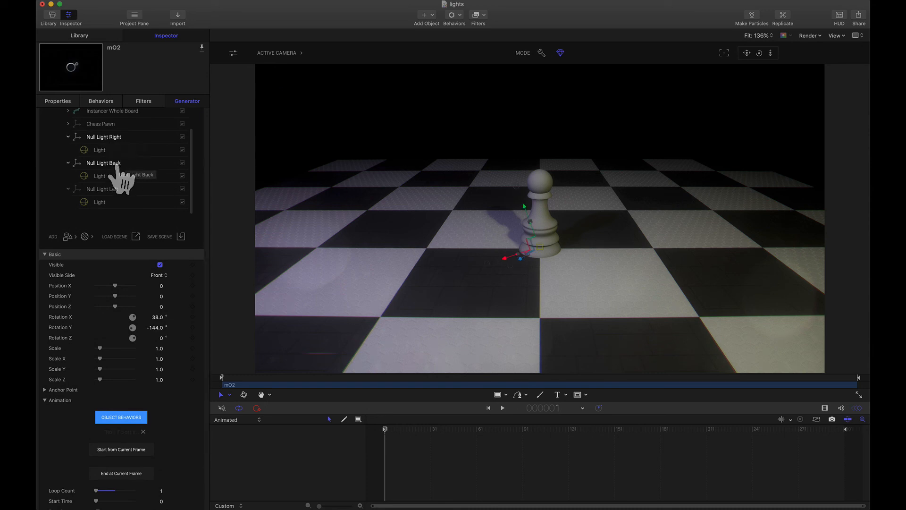
pyautogui.click(104, 164)
pyautogui.click(114, 190)
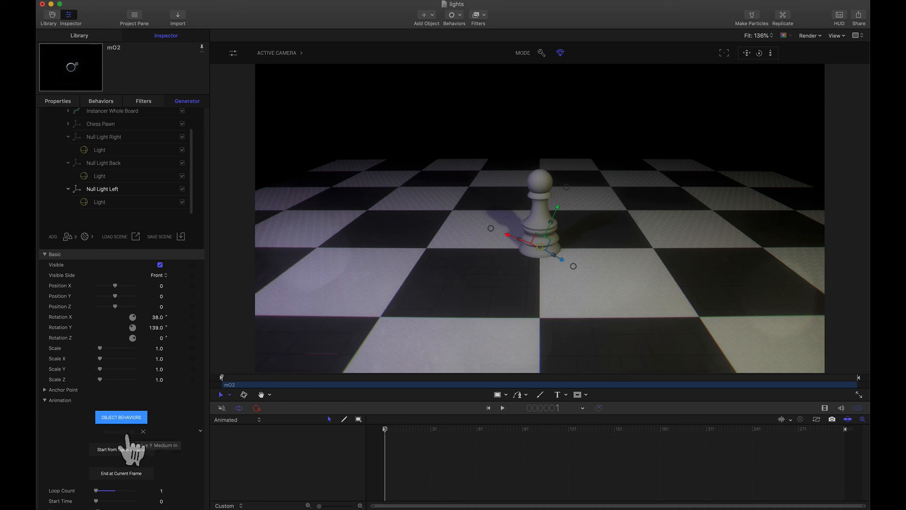
pyautogui.click(103, 163)
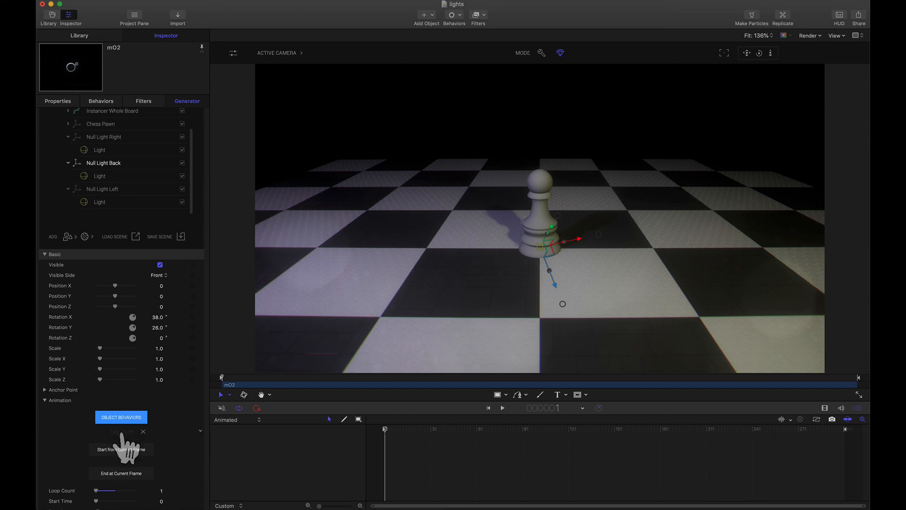
pyautogui.click(100, 137)
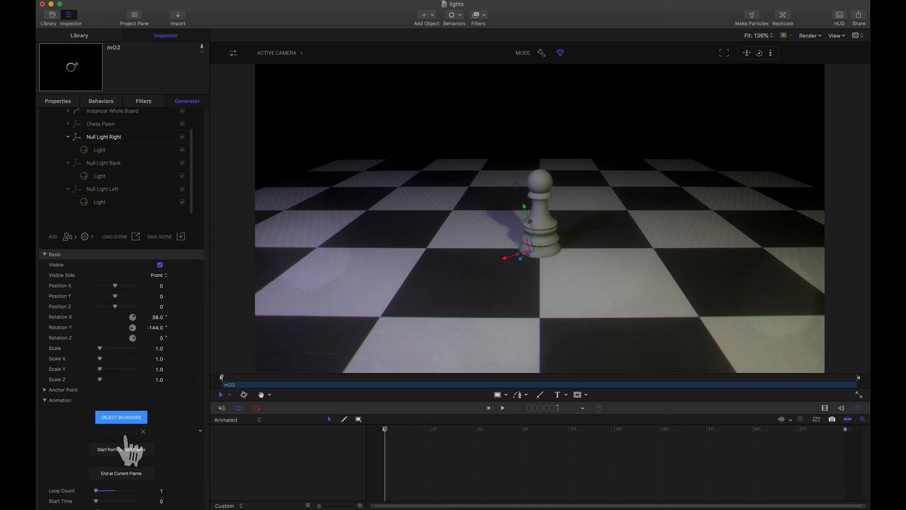
# Review the Position Z behaviors and Position Multipliers of the Lights under Null Light Right and Null Light Back
pyautogui.click(109, 151)
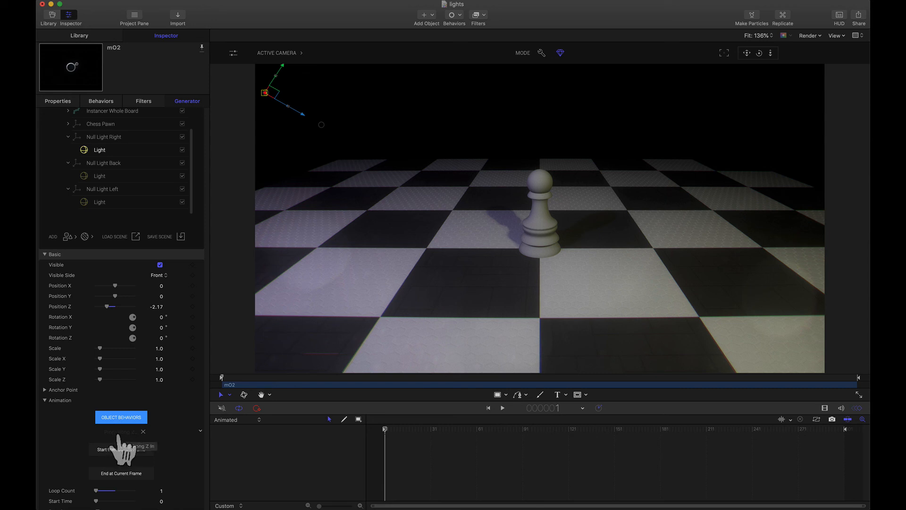
pyautogui.scroll(-3, 123, 453)
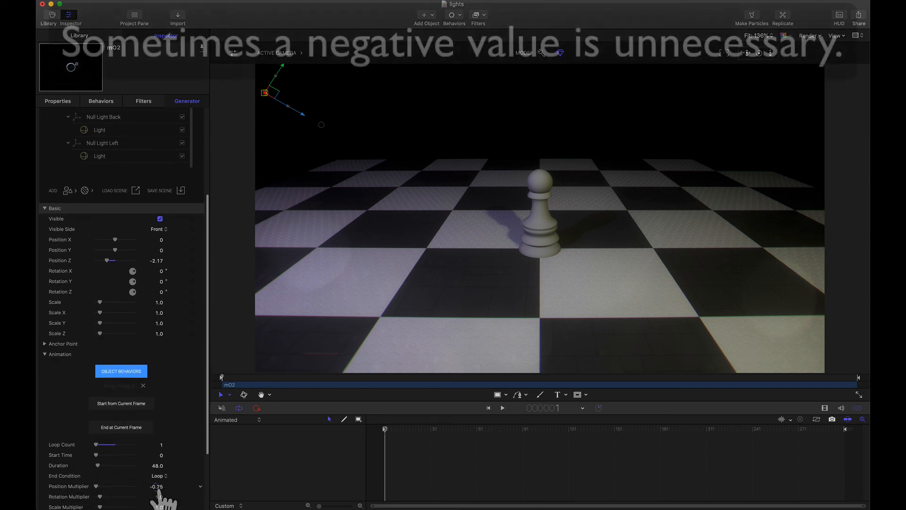
pyautogui.scroll(2, 168, 431)
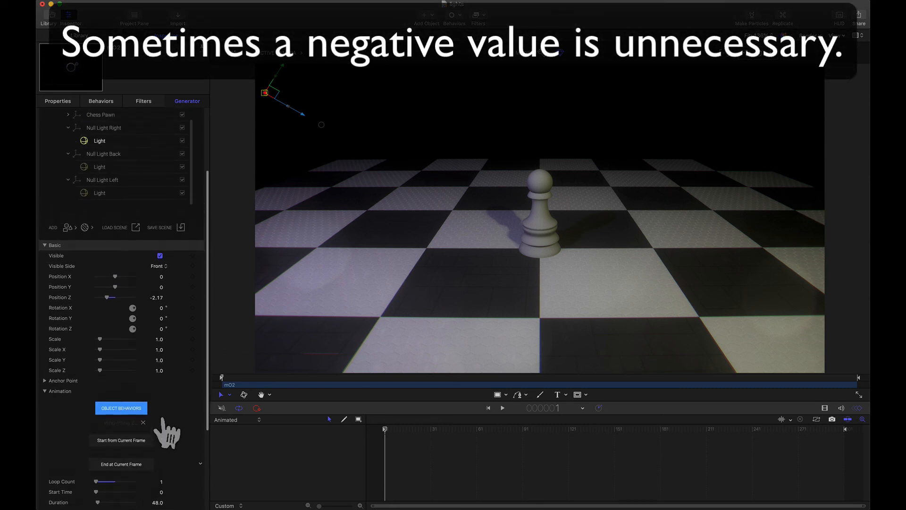
pyautogui.scroll(3, 165, 431)
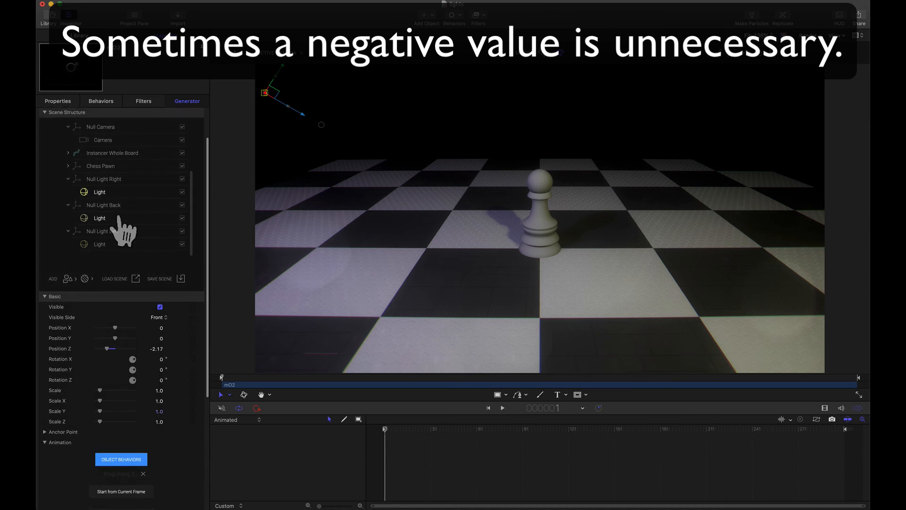
pyautogui.click(118, 218)
pyautogui.scroll(-6, 157, 421)
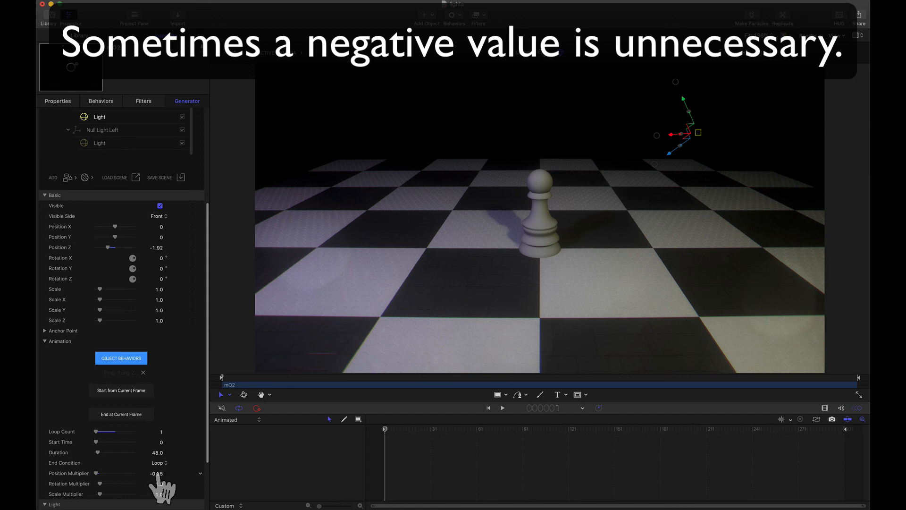
# Review the object behavior and Position Multiplier of the Light under Null Light Left and preview the light animation
pyautogui.scroll(9, 158, 484)
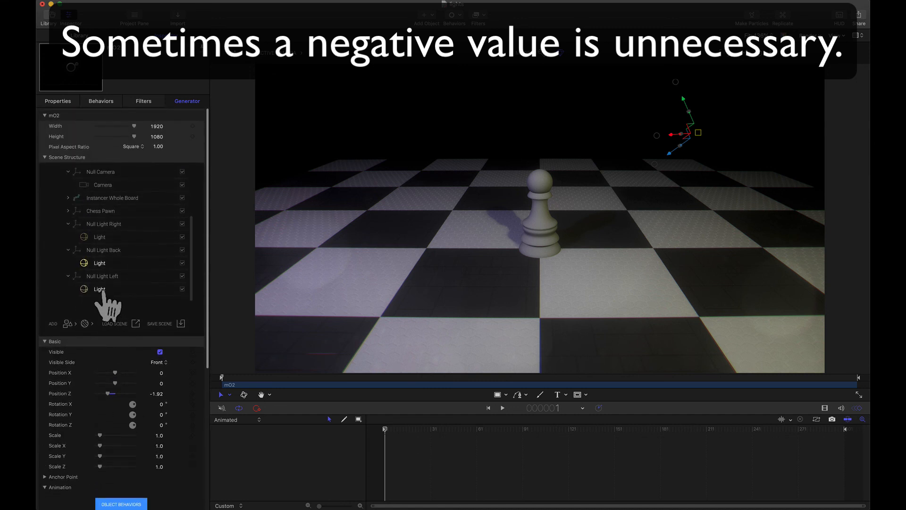
pyautogui.click(101, 289)
pyautogui.scroll(-10, 151, 375)
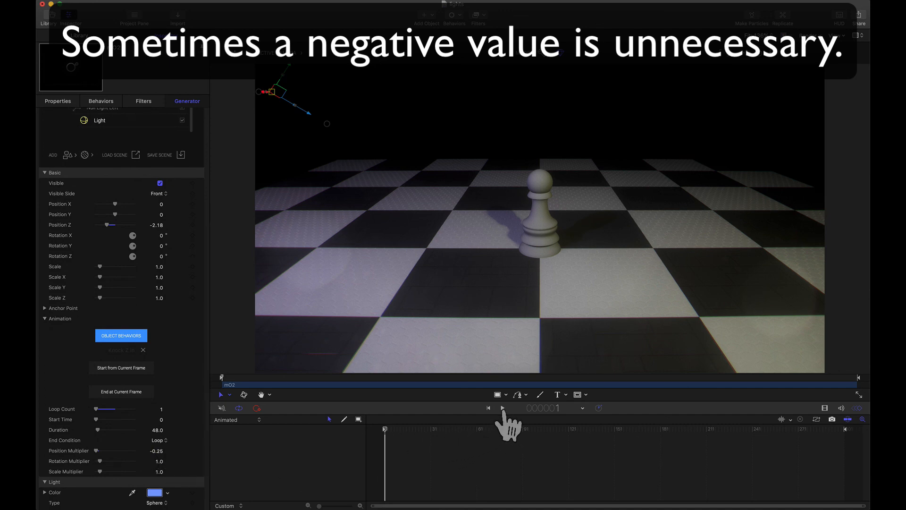
pyautogui.click(502, 408)
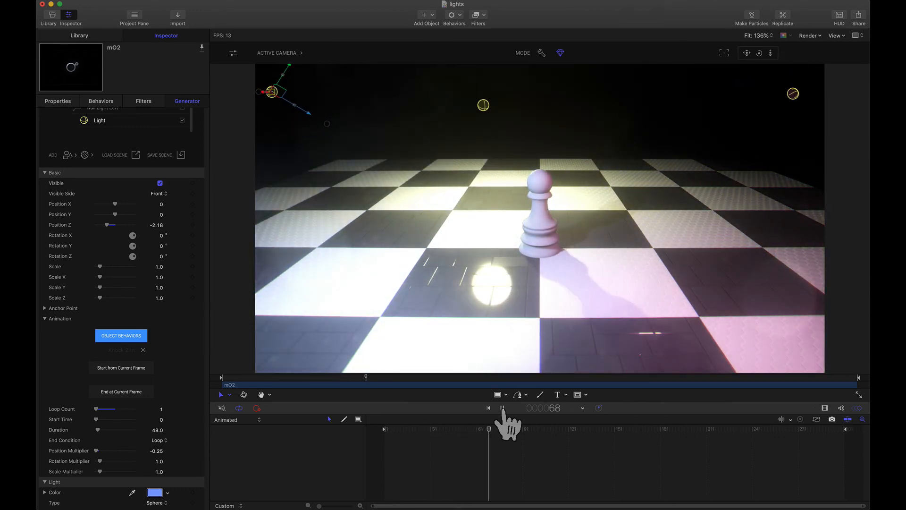
pyautogui.click(502, 408)
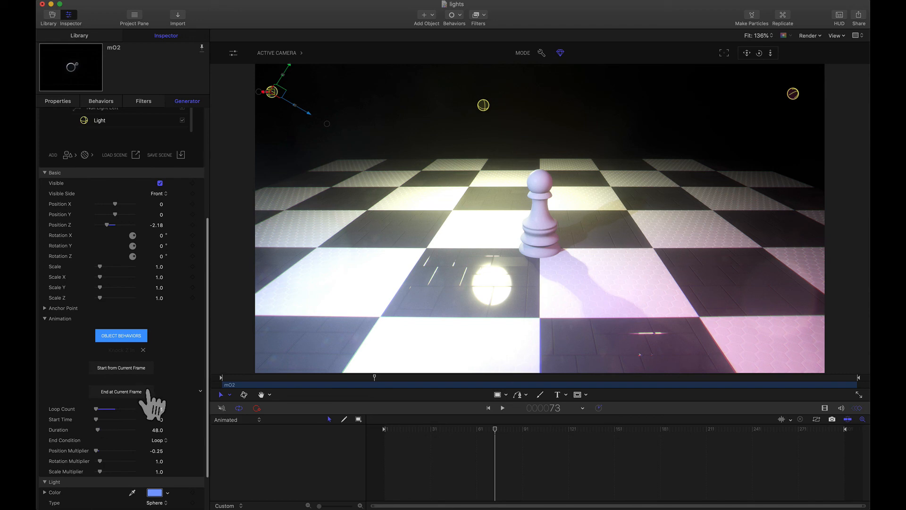
# Change the type of the Light under Null Light Right to Spot
pyautogui.scroll(5, 152, 402)
pyautogui.click(112, 222)
pyautogui.scroll(-6, 161, 475)
pyautogui.click(159, 473)
# Change the type of the Light under Null Light Back to Spot
pyautogui.scroll(5, 189, 282)
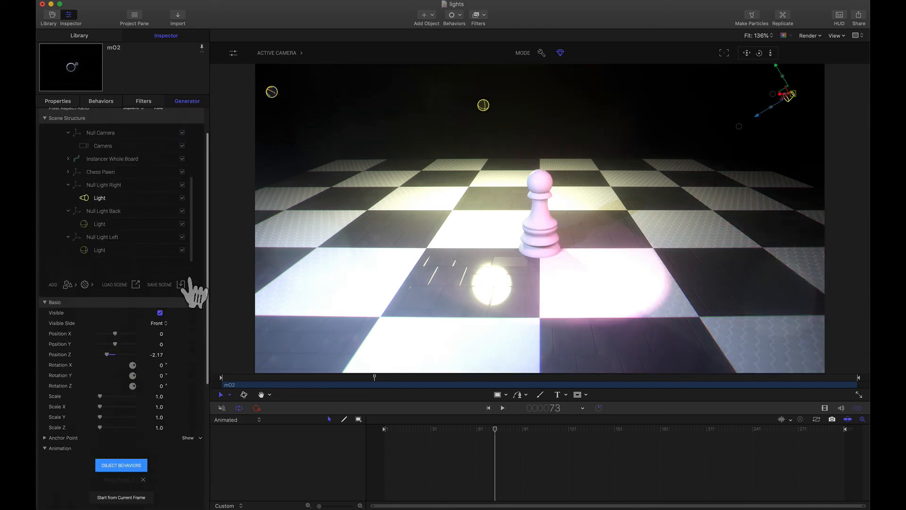
pyautogui.click(102, 222)
pyautogui.scroll(-5, 161, 472)
pyautogui.click(160, 483)
# Change the type of the Light under Null Light Left to Spot
pyautogui.scroll(5, 186, 295)
pyautogui.click(102, 247)
pyautogui.scroll(-6, 163, 449)
pyautogui.click(162, 451)
pyautogui.click(162, 462)
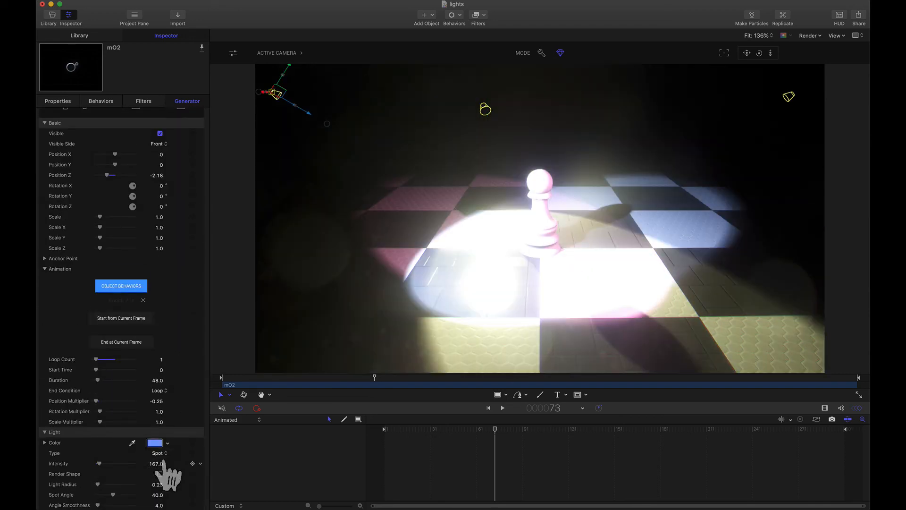
# Rewind the playhead and play the animation to preview the three spot lights moving in on the pawn
pyautogui.moveTo(453, 430); pyautogui.dragTo(323, 431)
pyautogui.click(502, 408)
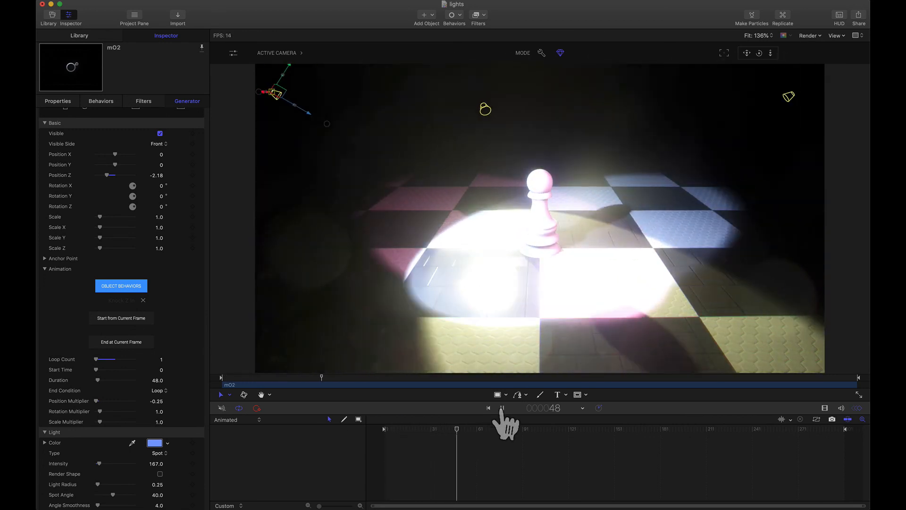
pyautogui.click(502, 408)
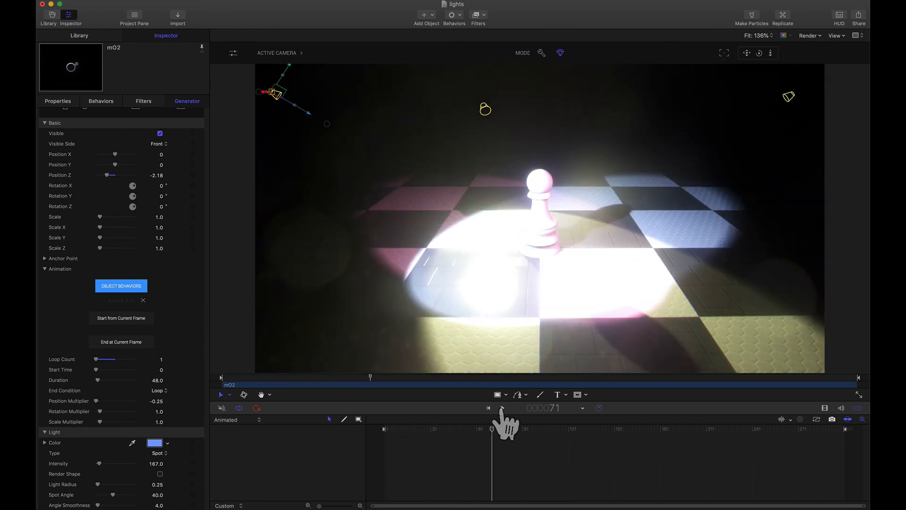